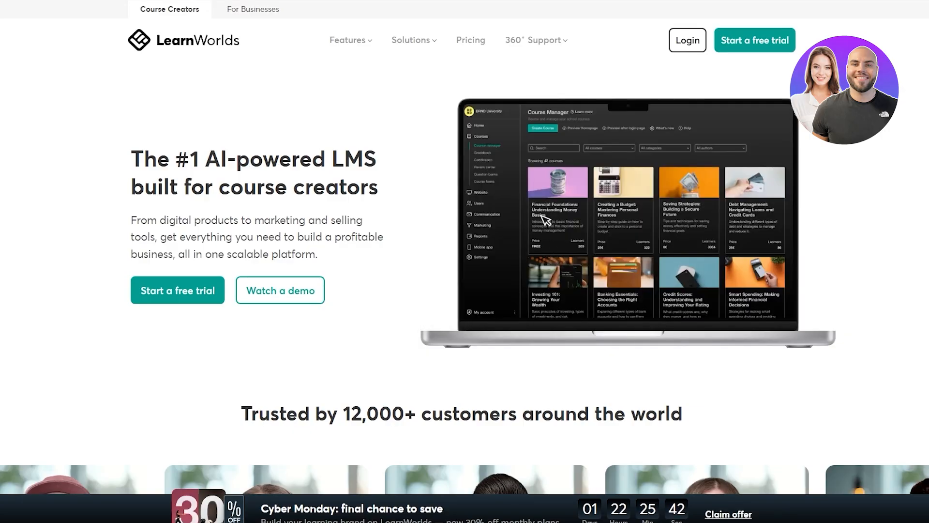
# Step: Look over the LearnWorlds home page for course creators, its feature list and the page for businesses
pyautogui.scroll(-10, 409, 256)
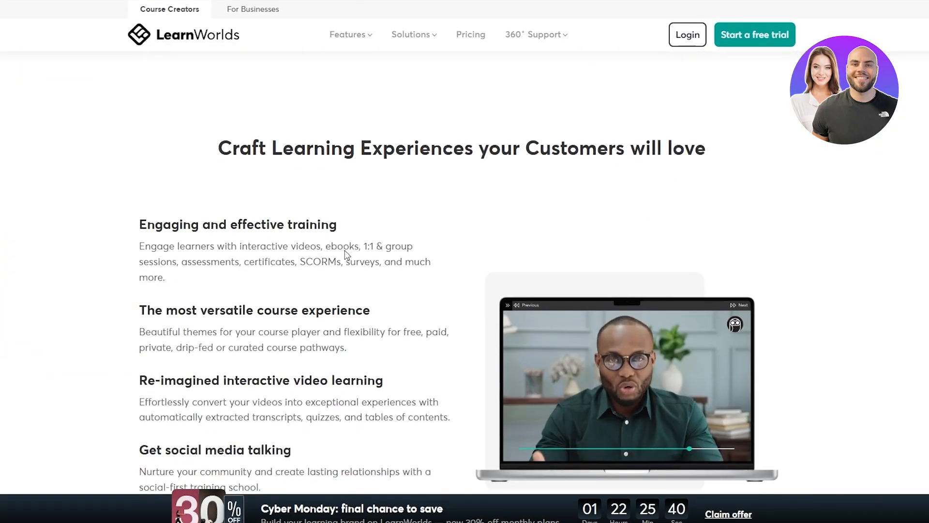
pyautogui.scroll(-5, 346, 251)
pyautogui.moveTo(366, 33)
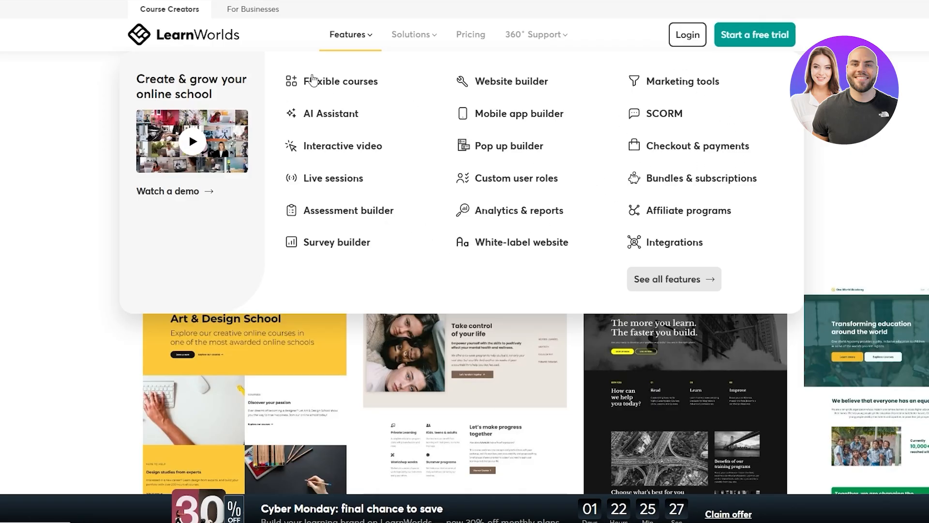
pyautogui.click(243, 15)
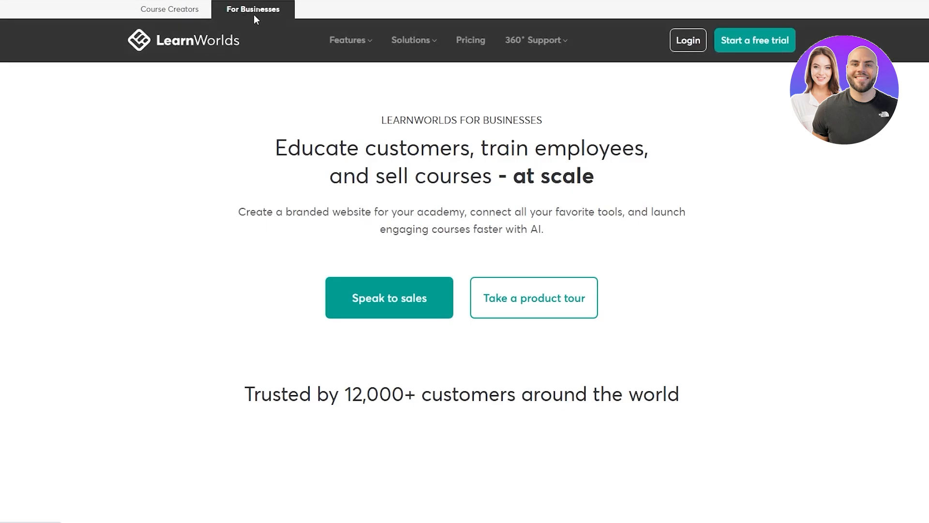
pyautogui.scroll(-8, 472, 162)
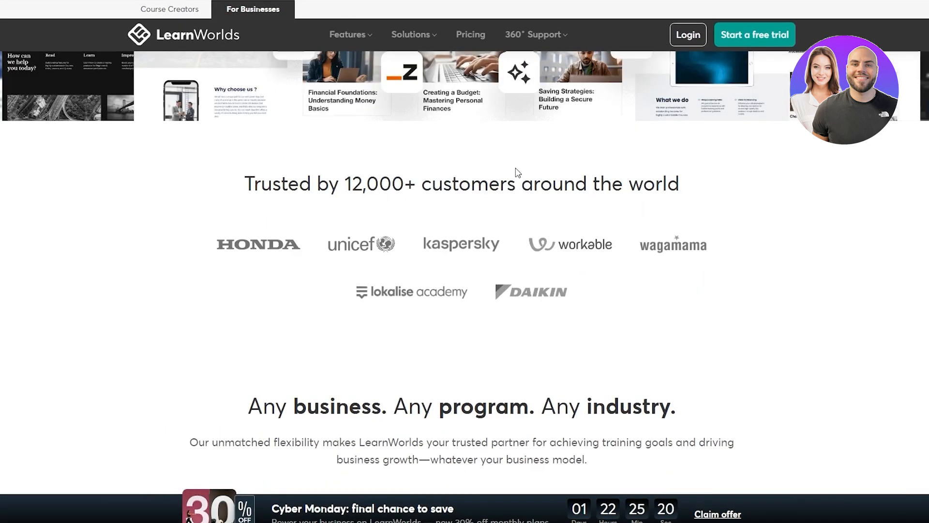
pyautogui.scroll(6, 516, 174)
pyautogui.scroll(1, 581, 201)
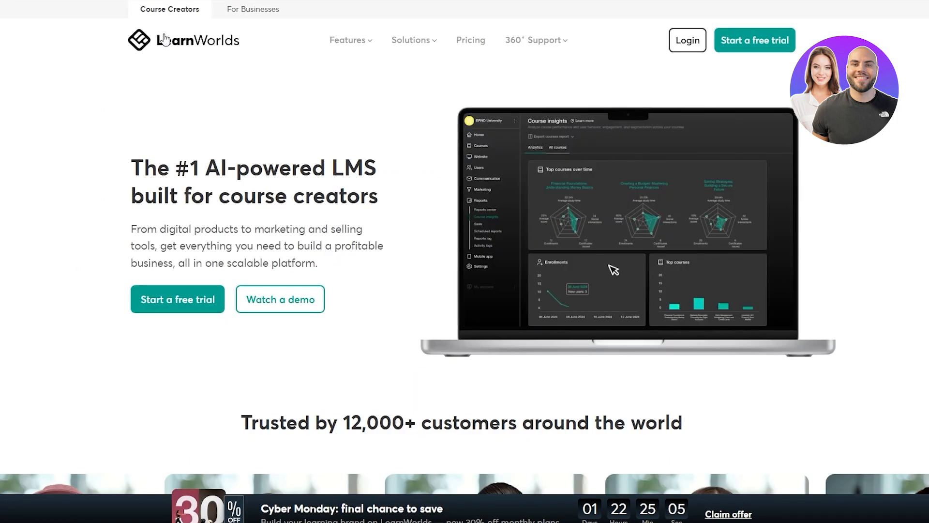
pyautogui.scroll(-5, 304, 120)
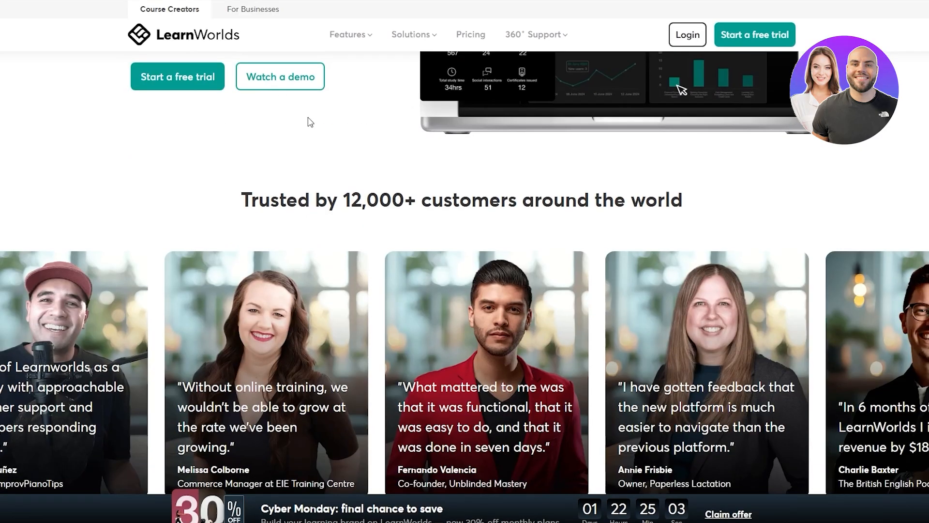
pyautogui.scroll(5, 310, 120)
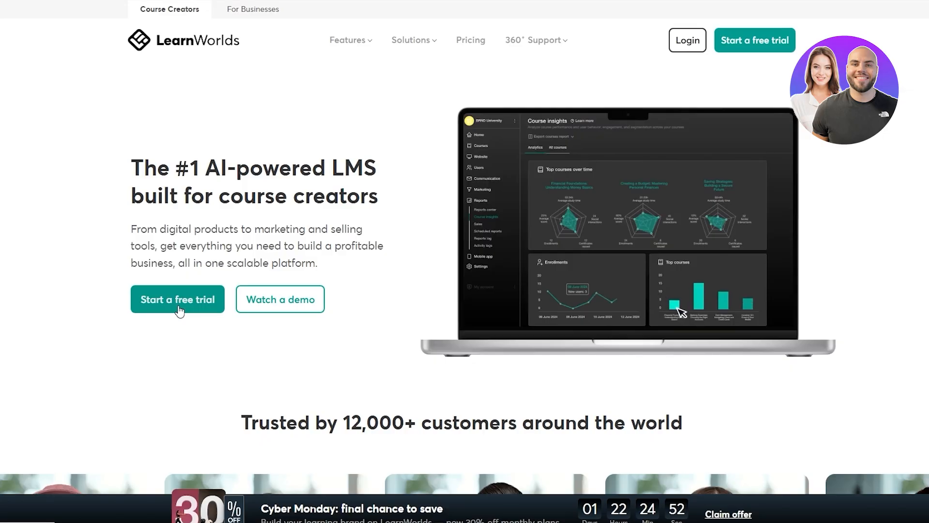
# Step: Start a free trial by signing up with Google and create a school named Sam's Academy
pyautogui.click(179, 309)
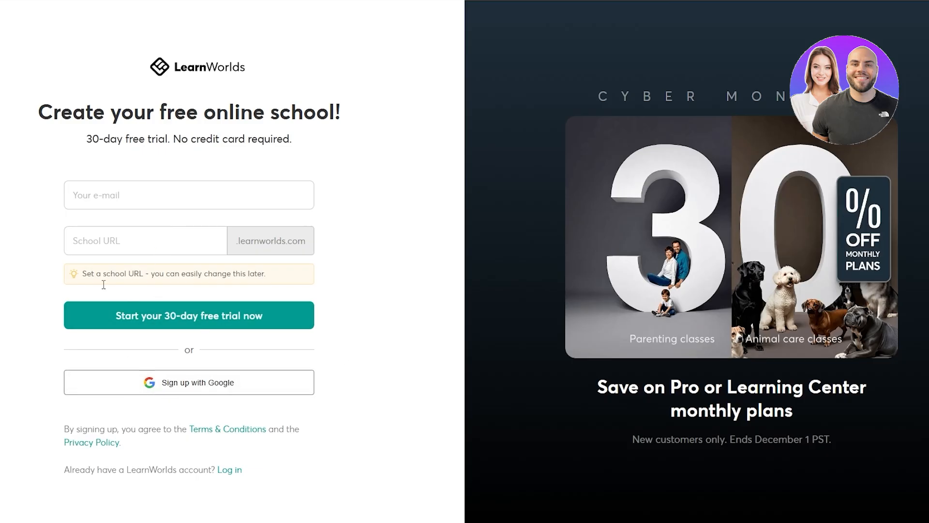
pyautogui.click(196, 393)
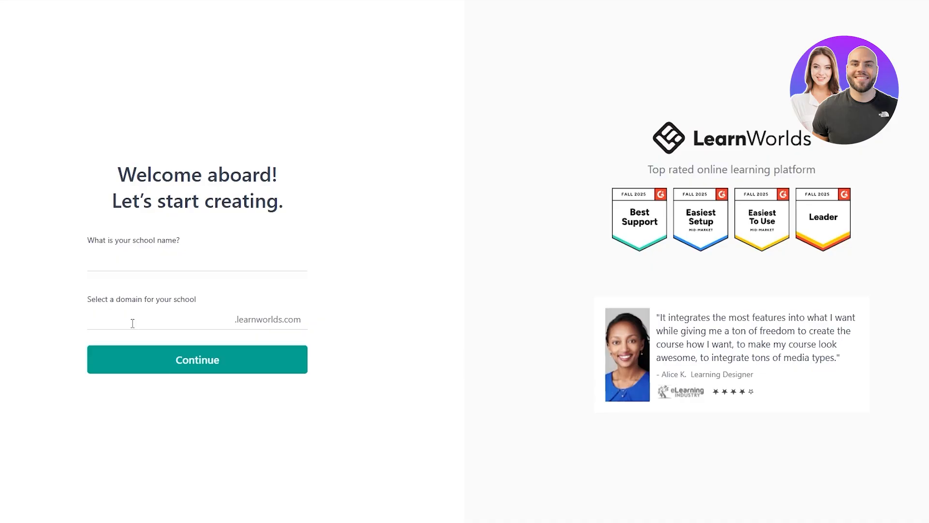
pyautogui.click(118, 255)
pyautogui.write("Sam's Academy")
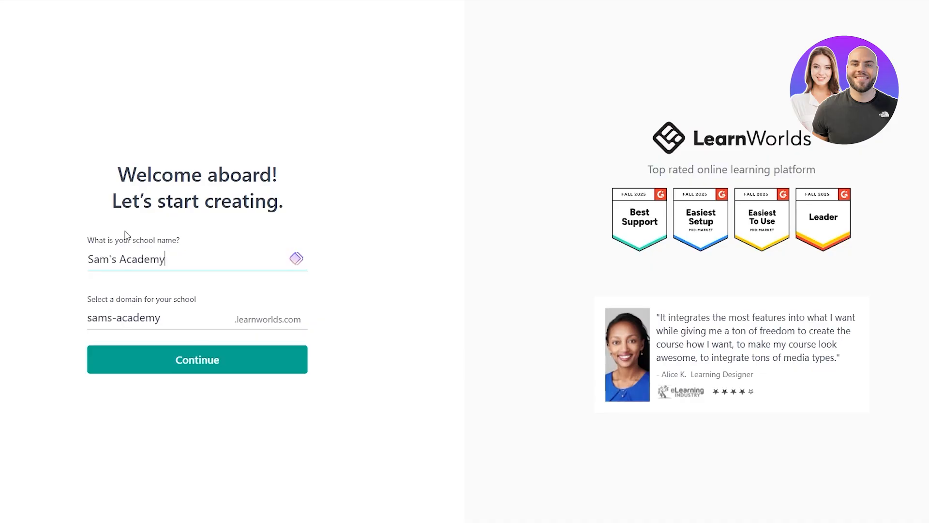
pyautogui.click(262, 372)
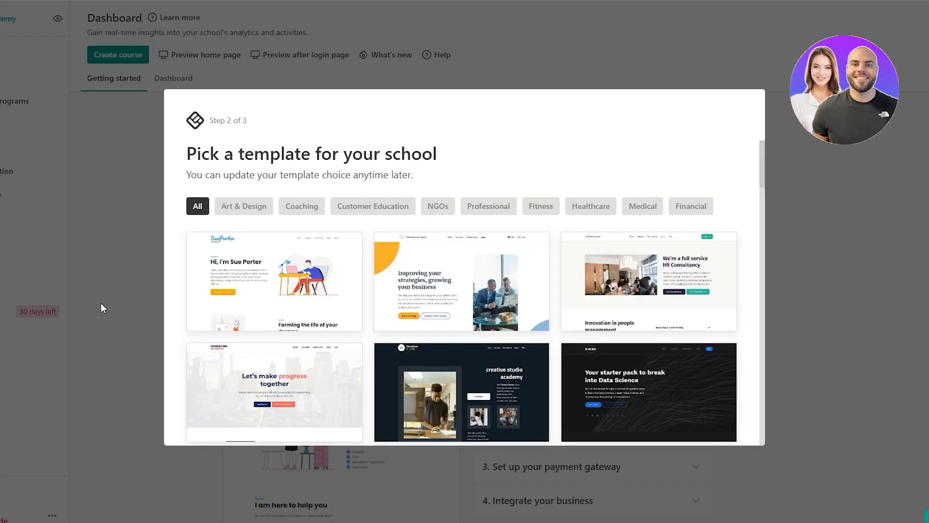
# Step: Browse the available school templates, including the Coaching and Customer Education categories
pyautogui.scroll(-2, 176, 364)
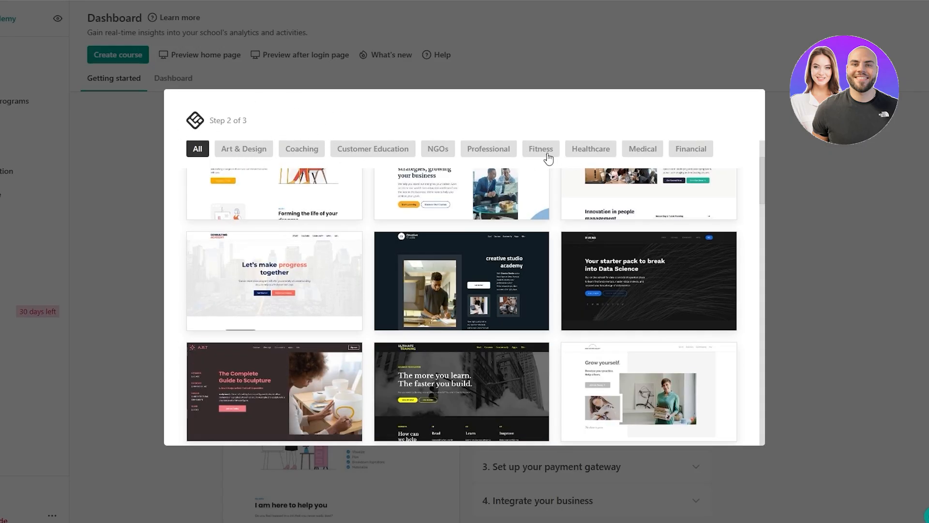
pyautogui.scroll(-3, 390, 407)
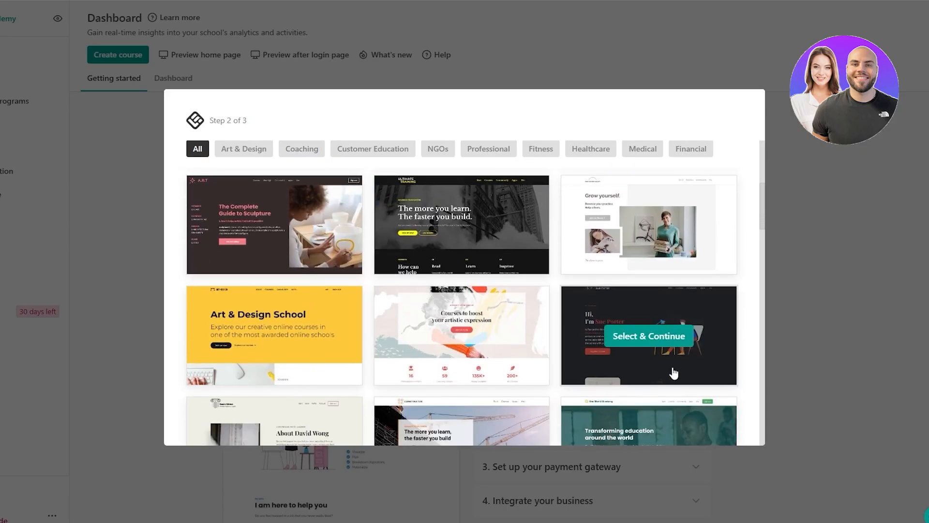
pyautogui.scroll(-2, 618, 372)
pyautogui.scroll(6, 618, 371)
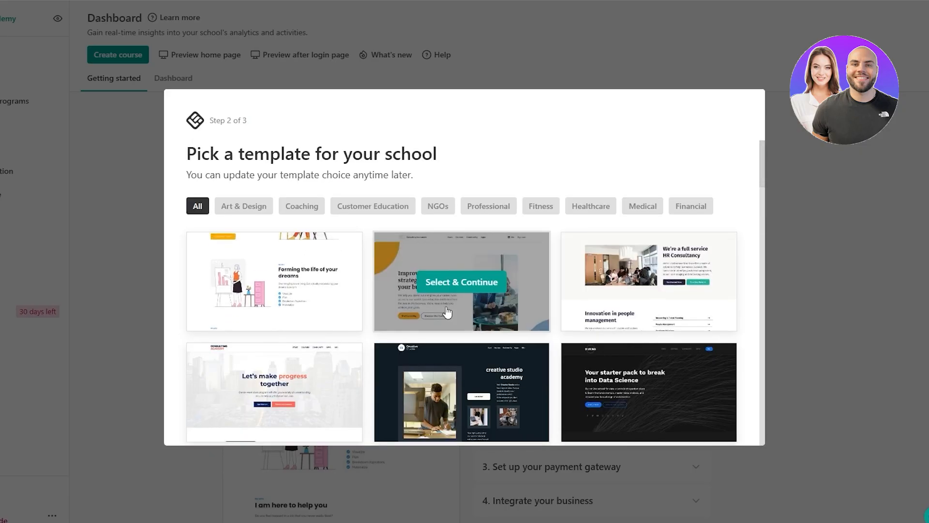
pyautogui.moveTo(286, 304)
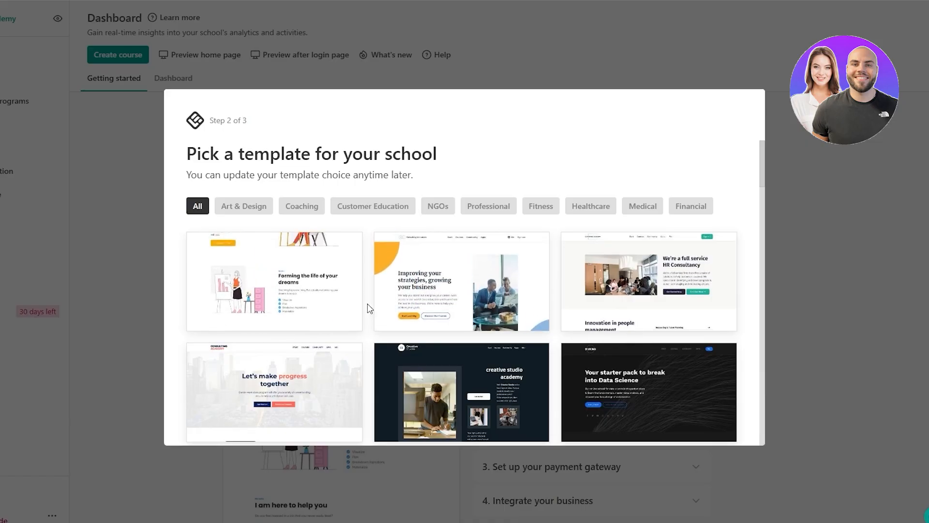
pyautogui.scroll(-5, 370, 308)
pyautogui.scroll(-5, 370, 308)
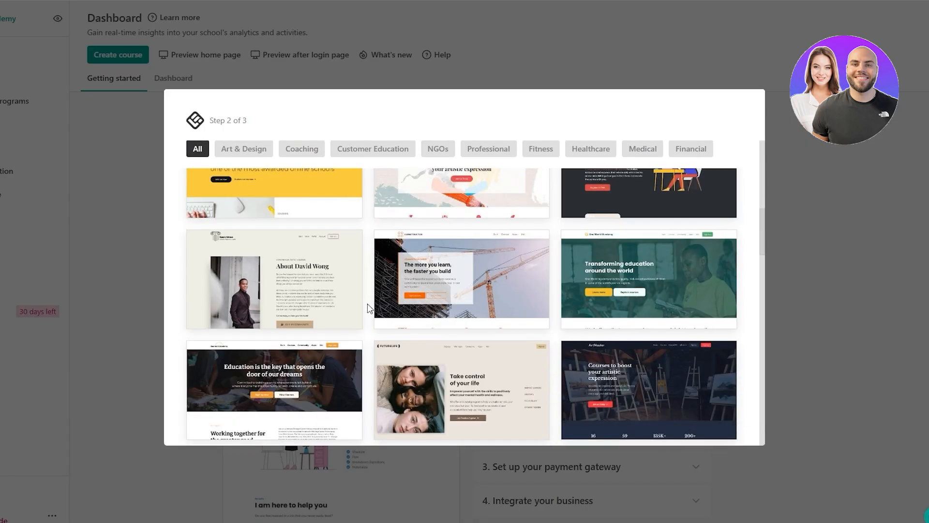
pyautogui.click(317, 151)
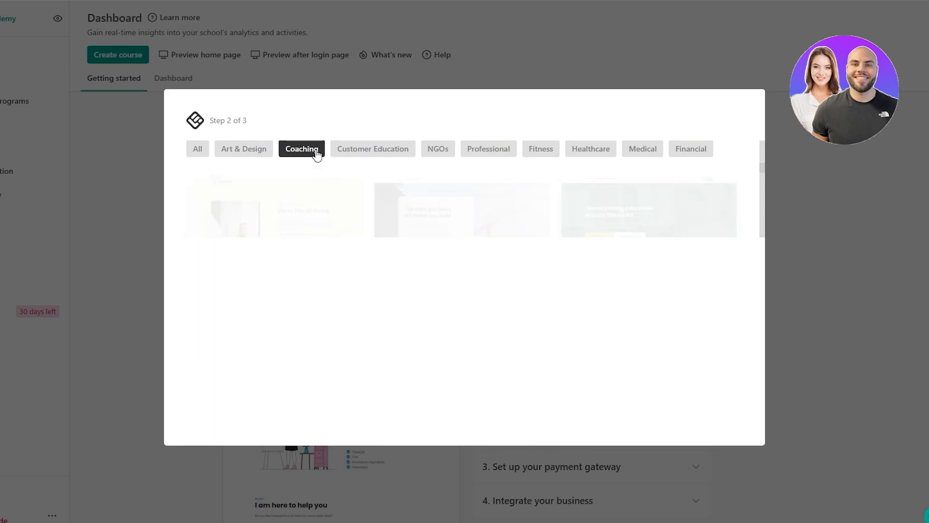
pyautogui.click(349, 154)
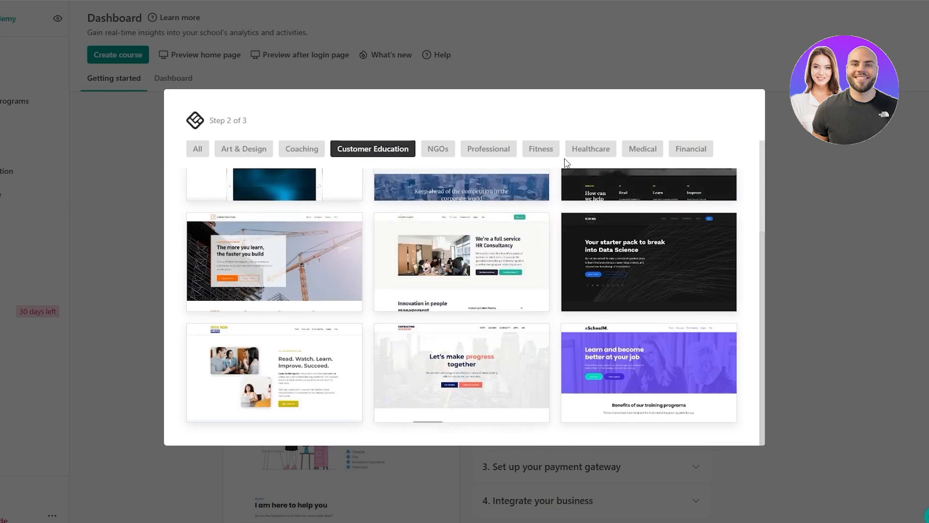
# Step: Filter the school templates by Fitness and choose the dark "Get in. Get fit. Get on with life." template
pyautogui.click(540, 154)
pyautogui.scroll(3, 440, 345)
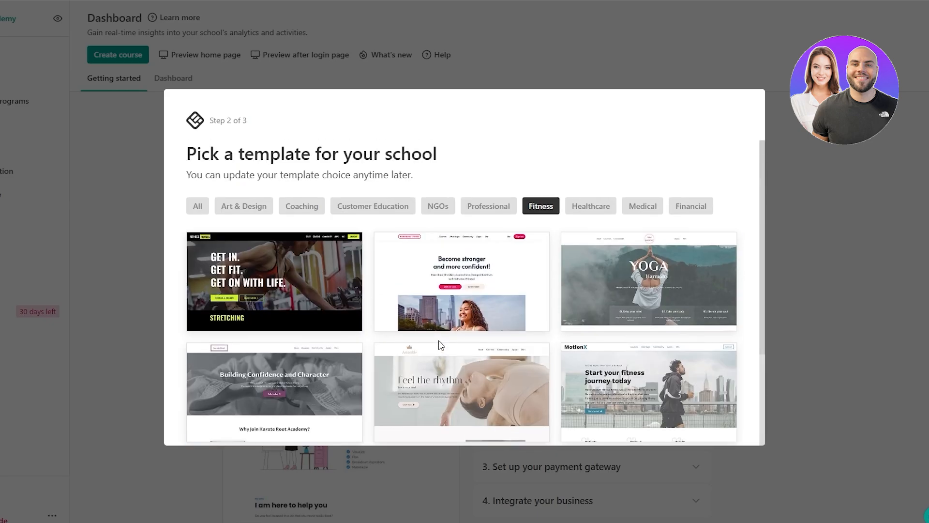
pyautogui.scroll(-3, 608, 313)
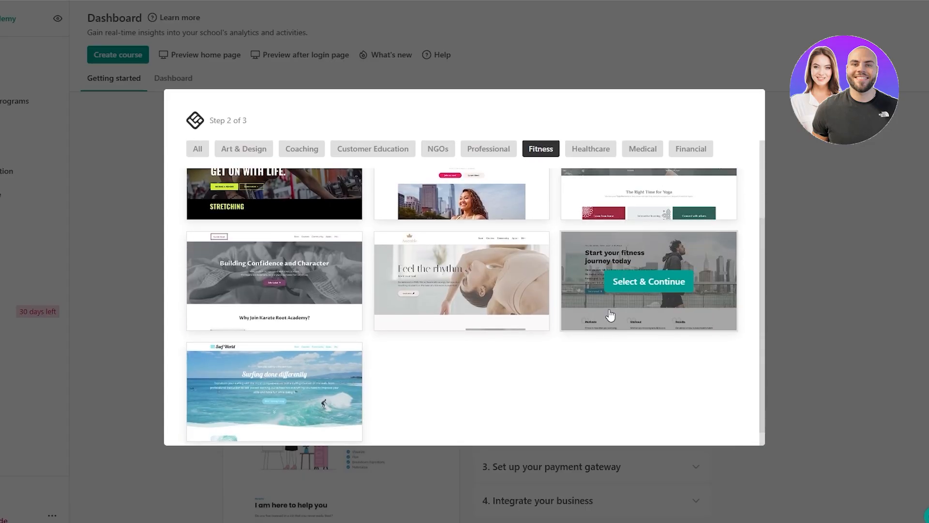
pyautogui.scroll(-1, 367, 280)
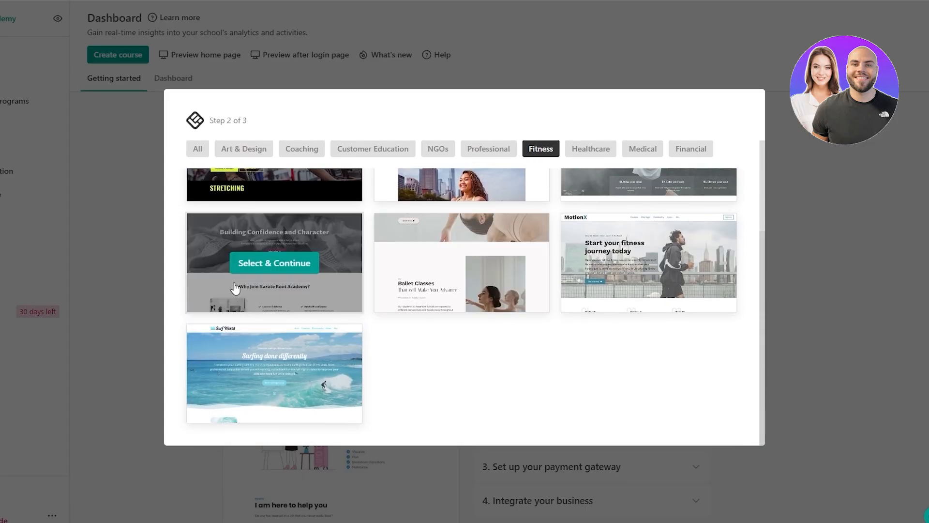
pyautogui.scroll(3, 643, 290)
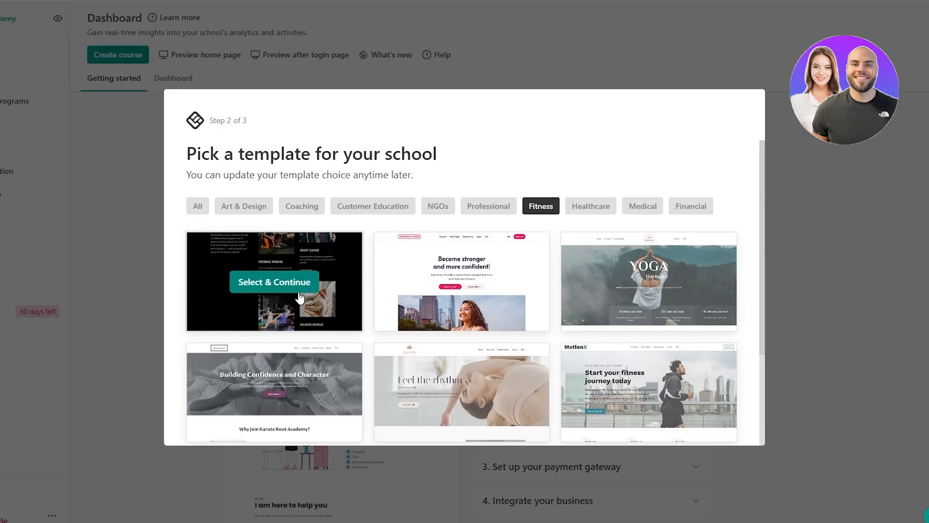
pyautogui.scroll(-3, 327, 363)
pyautogui.scroll(3, 382, 358)
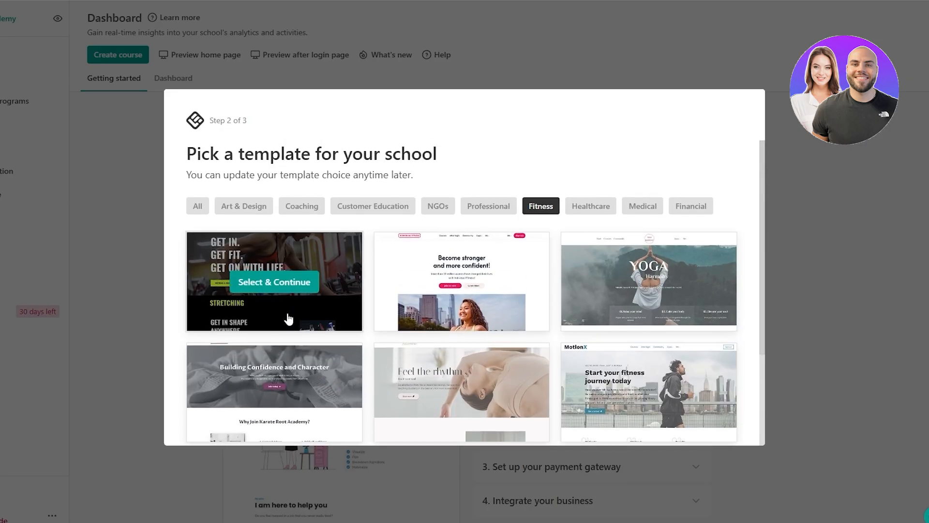
pyautogui.scroll(-3, 605, 390)
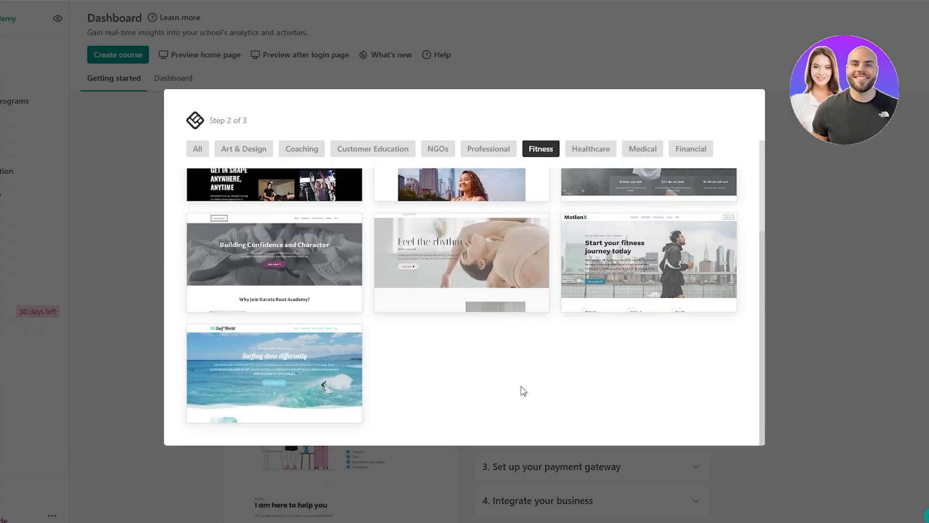
pyautogui.scroll(3, 320, 390)
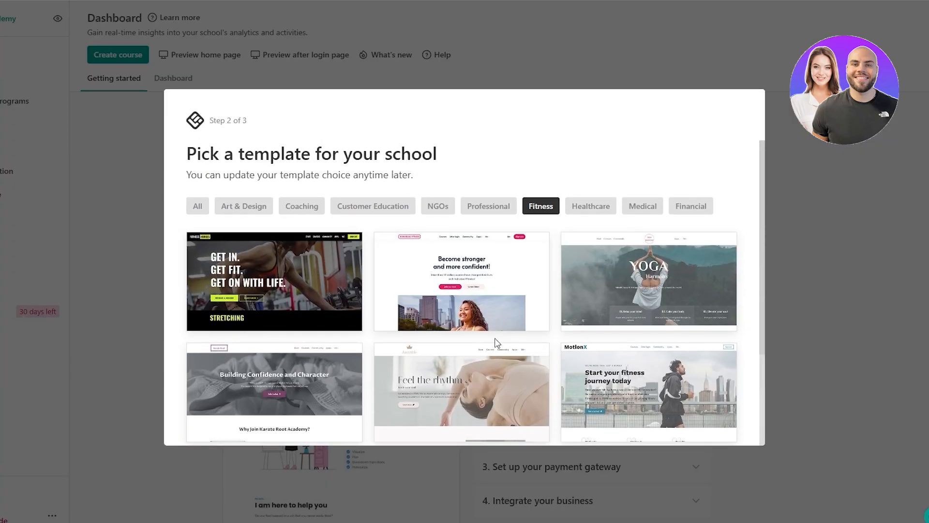
pyautogui.scroll(-3, 387, 334)
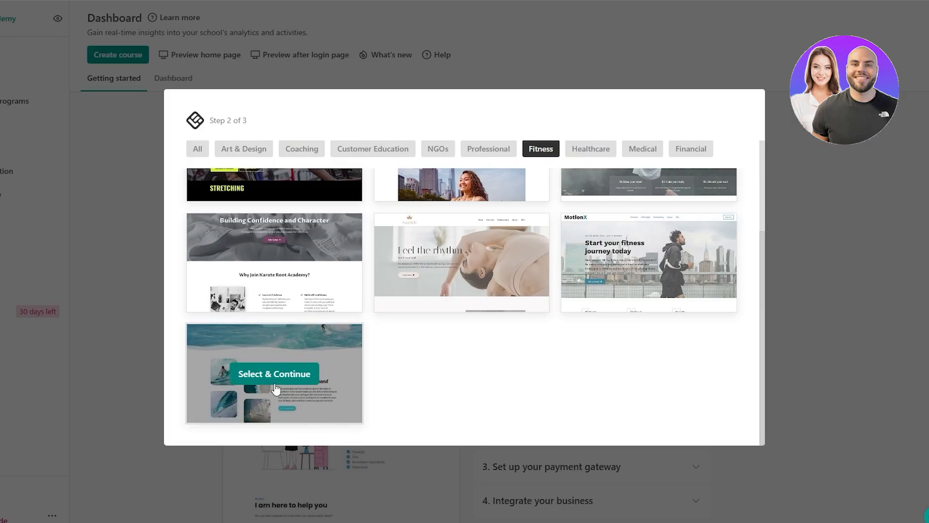
pyautogui.scroll(3, 664, 315)
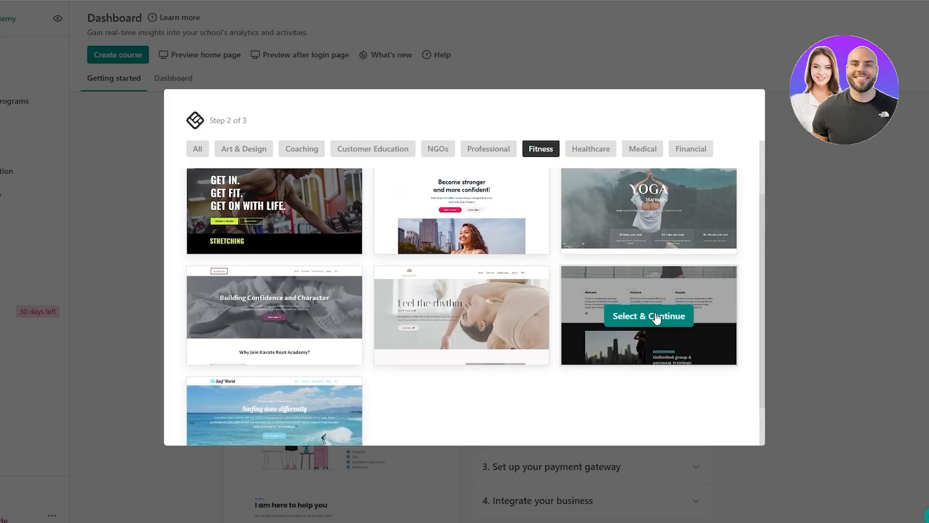
pyautogui.click(264, 268)
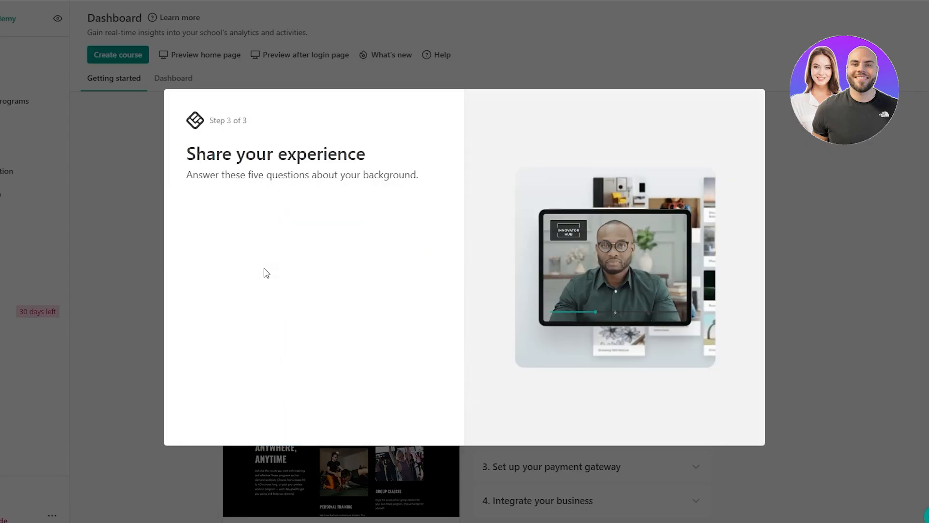
# Step: Answer the question about the main objective with "Selling courses to individuals"
pyautogui.moveTo(191, 160); pyautogui.dragTo(427, 167)
pyautogui.click(277, 212)
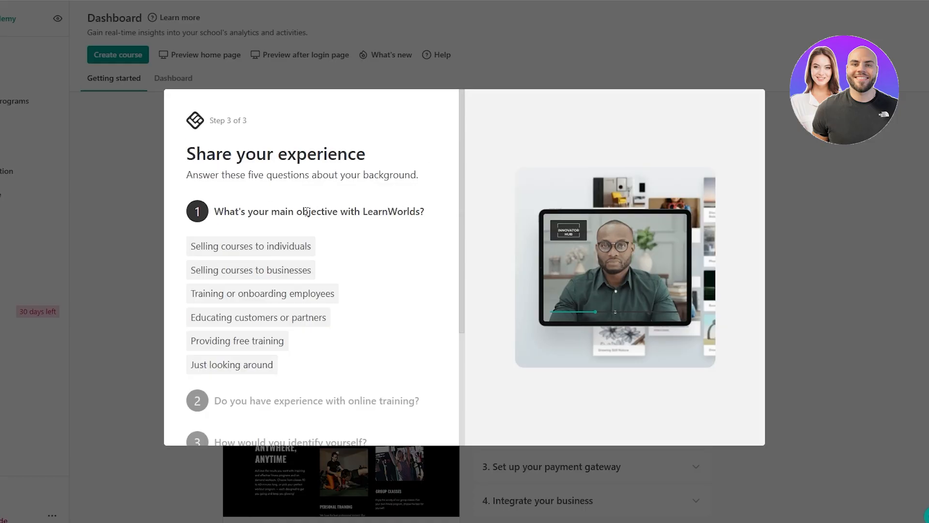
pyautogui.moveTo(306, 211); pyautogui.dragTo(373, 236)
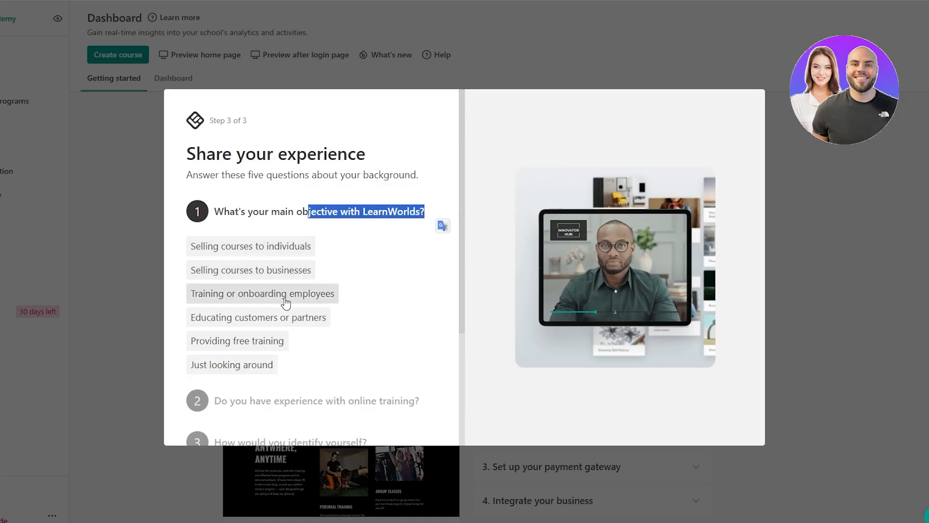
pyautogui.scroll(-3, 297, 316)
pyautogui.scroll(3, 263, 324)
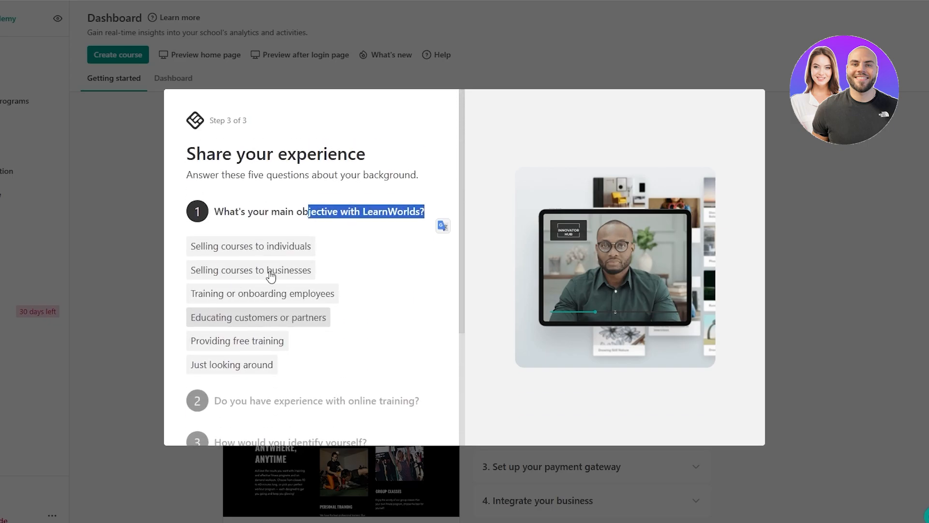
pyautogui.click(250, 246)
# Step: State the online training experience as "I'm just getting started with online training" and choose Coach as the role
pyautogui.moveTo(229, 253); pyautogui.dragTo(408, 254)
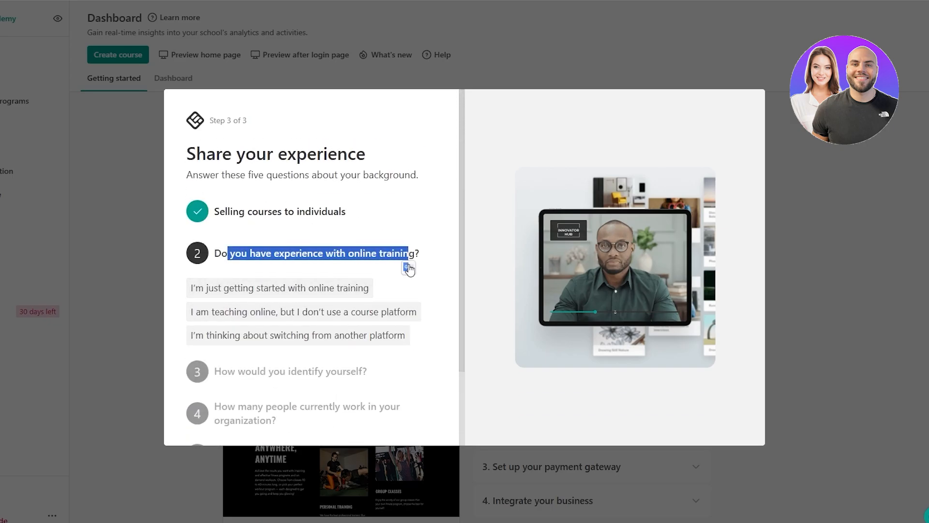
pyautogui.click(378, 260)
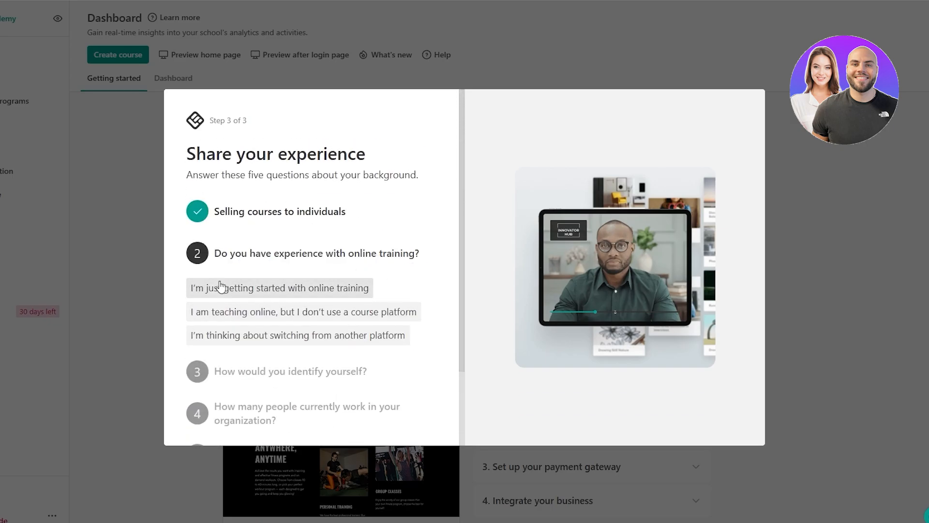
pyautogui.click(319, 293)
pyautogui.click(296, 331)
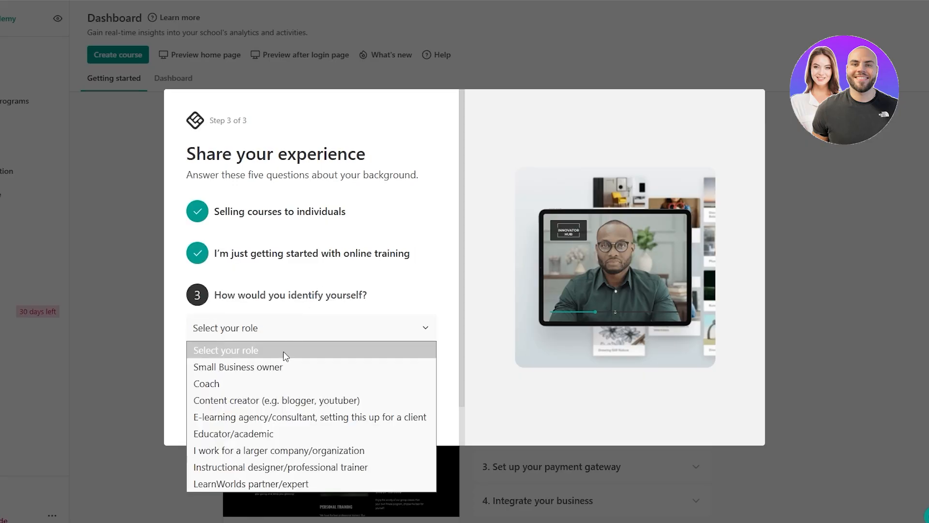
pyautogui.click(266, 381)
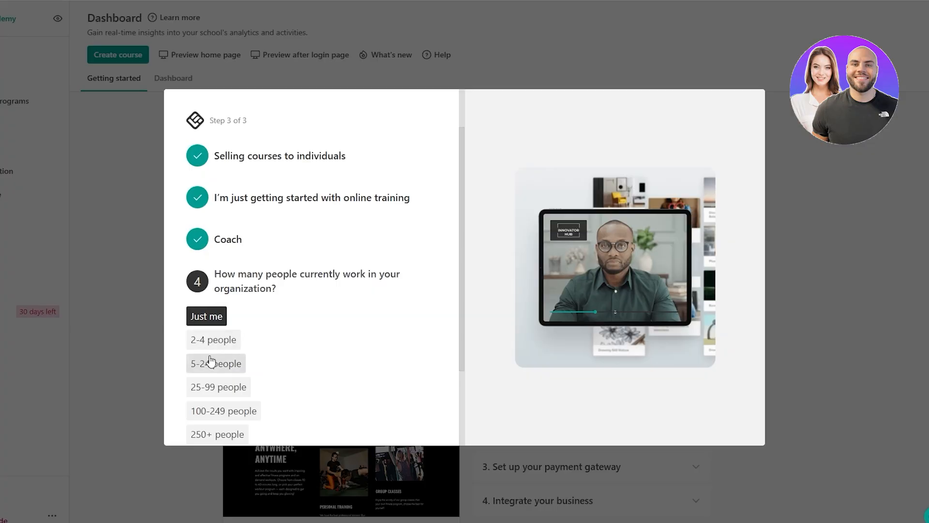
# Step: Give the organization size as 2-4 people and the course topic as Sports & Fitness, and finish the onboarding
pyautogui.click(217, 340)
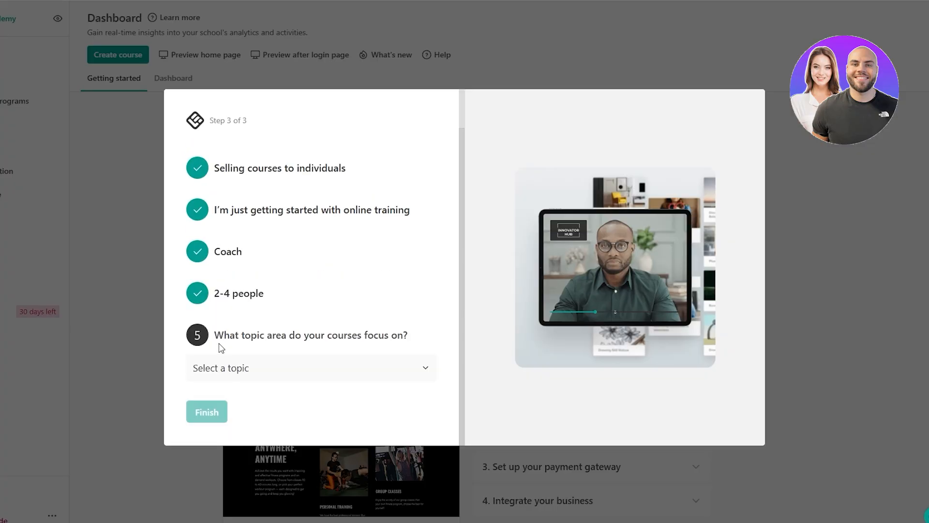
pyautogui.click(215, 373)
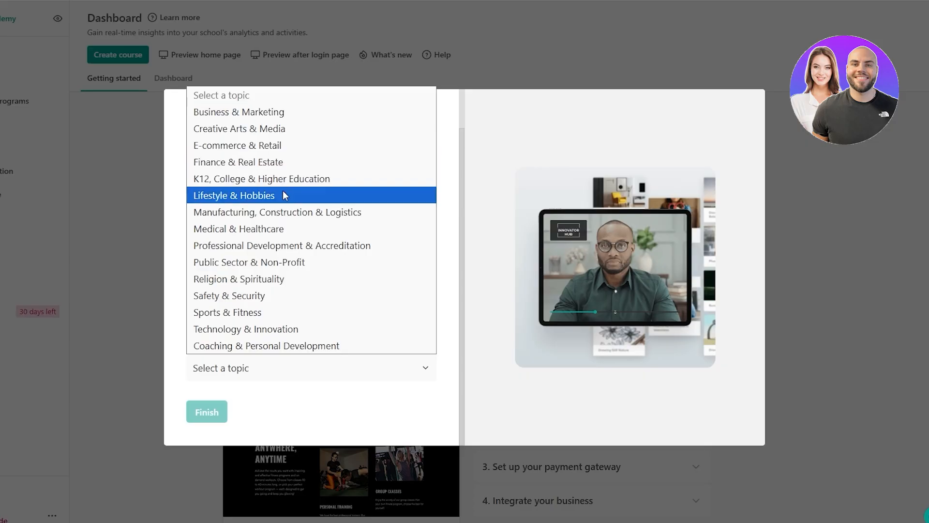
pyautogui.click(248, 312)
pyautogui.click(207, 417)
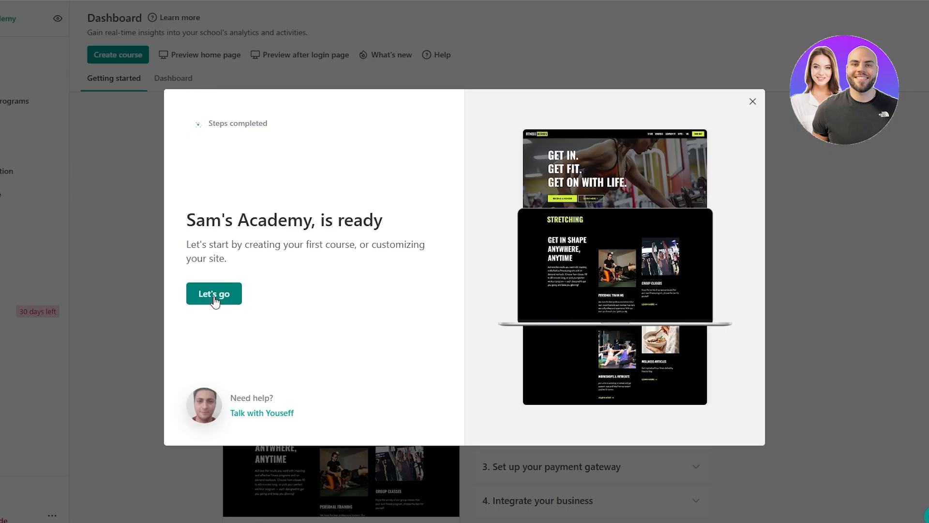
pyautogui.click(227, 299)
# Step: Start creating the school's first course from the dashboard's getting-started checklist
pyautogui.scroll(-5, 209, 351)
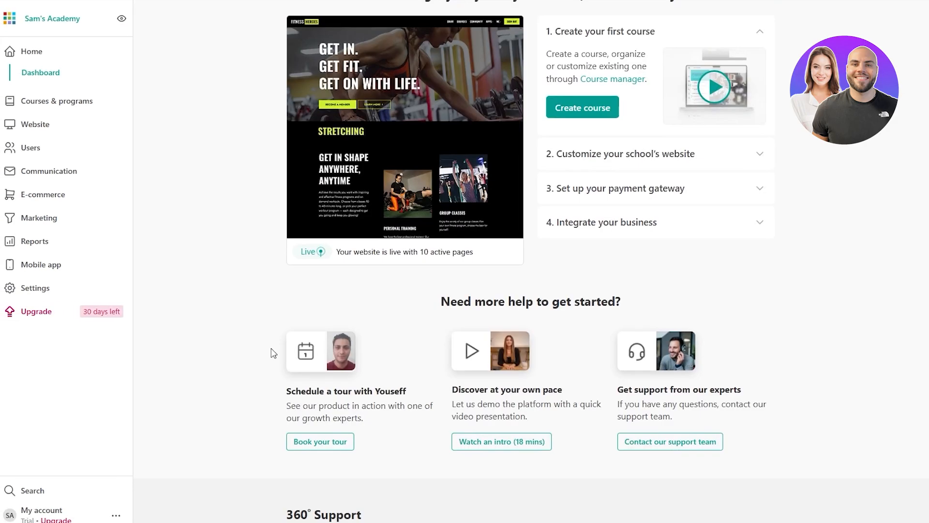
pyautogui.scroll(3, 271, 353)
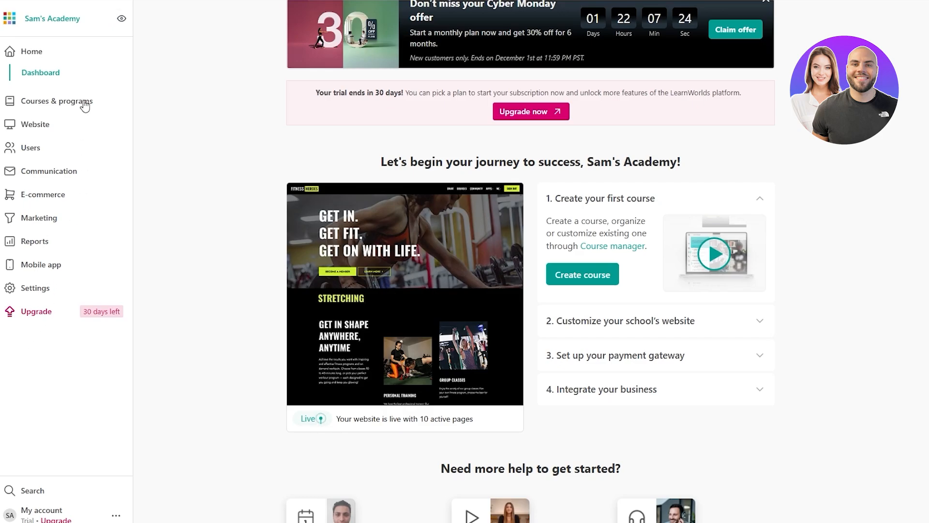
pyautogui.click(582, 273)
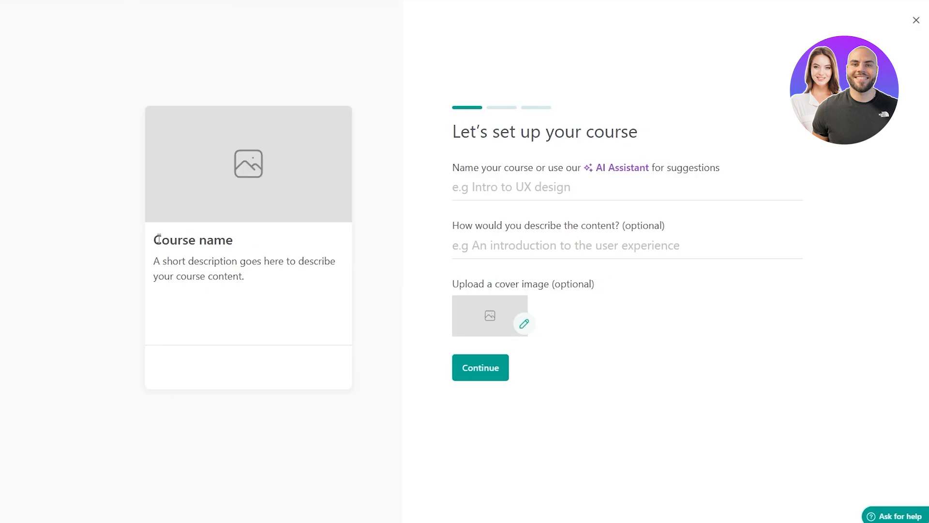
pyautogui.moveTo(158, 237); pyautogui.dragTo(251, 246)
pyautogui.moveTo(154, 262); pyautogui.dragTo(342, 268)
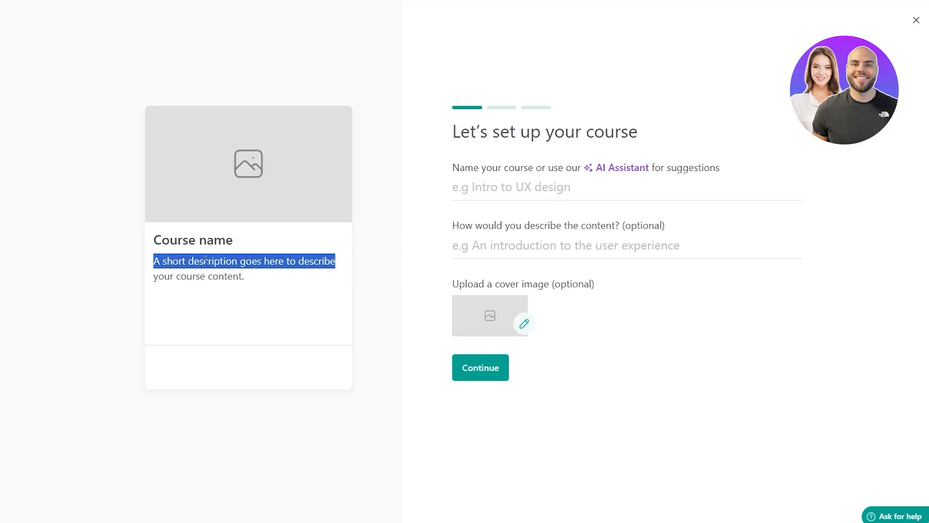
pyautogui.click(269, 260)
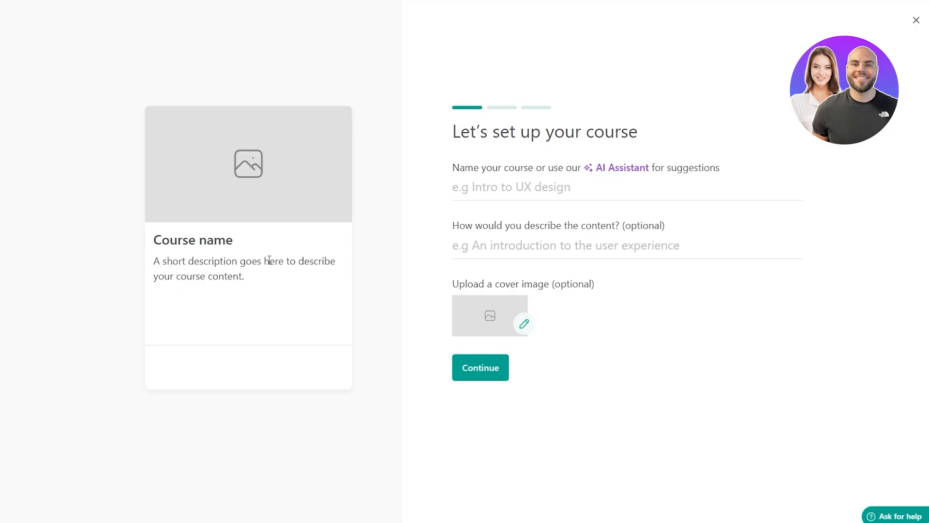
# Step: Name the course "5 Day Split ( PPL X UL )" and describe it as "This Is a Simple Push, Pull, Legs, Rest and Upper, Lower"
pyautogui.click(481, 188)
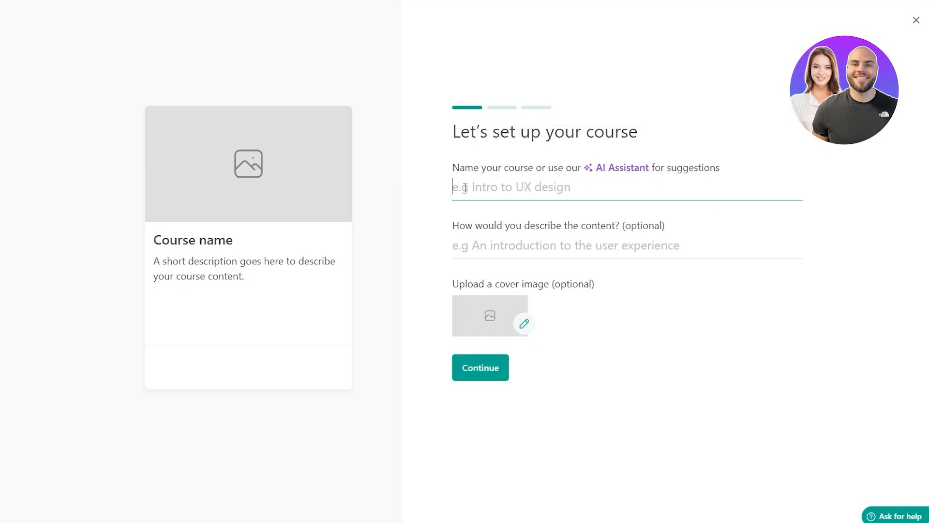
pyautogui.write('5 Day Split ( PPL X L )')
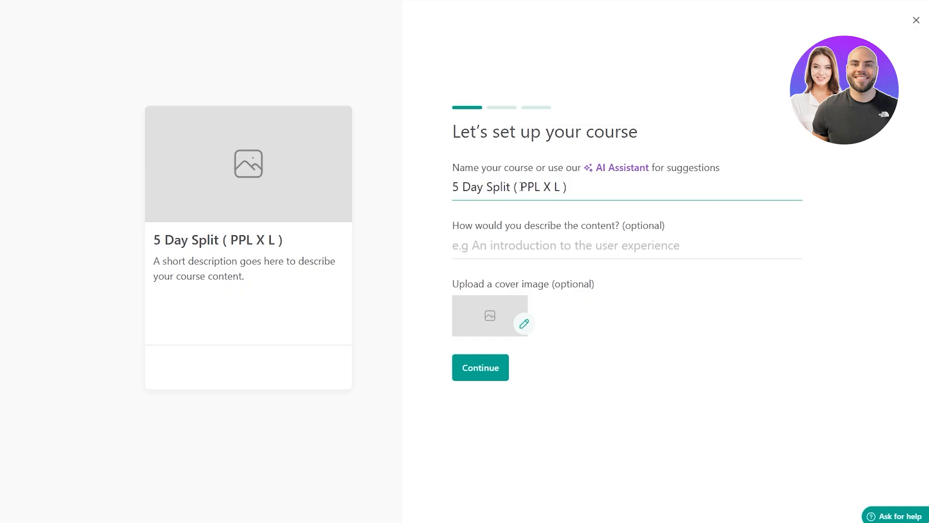
pyautogui.click(543, 220)
pyautogui.click(556, 187)
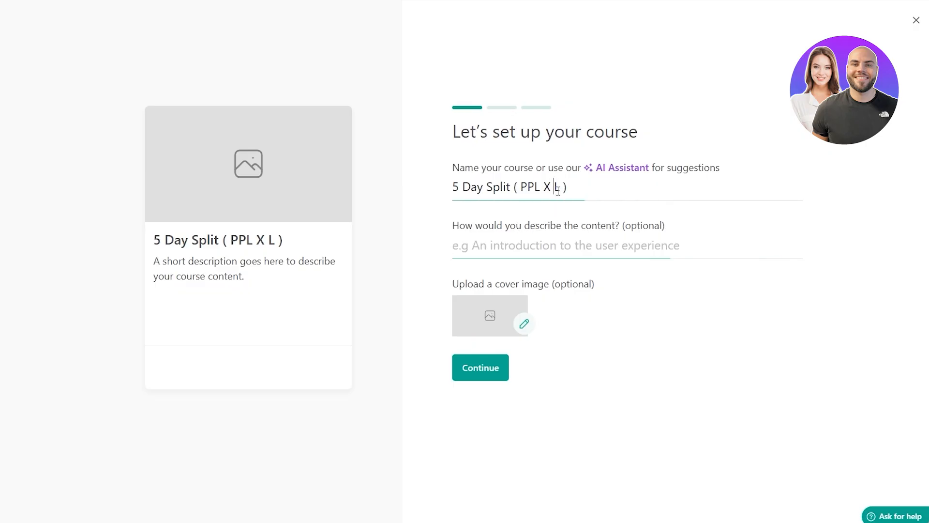
pyautogui.doubleClick(557, 187)
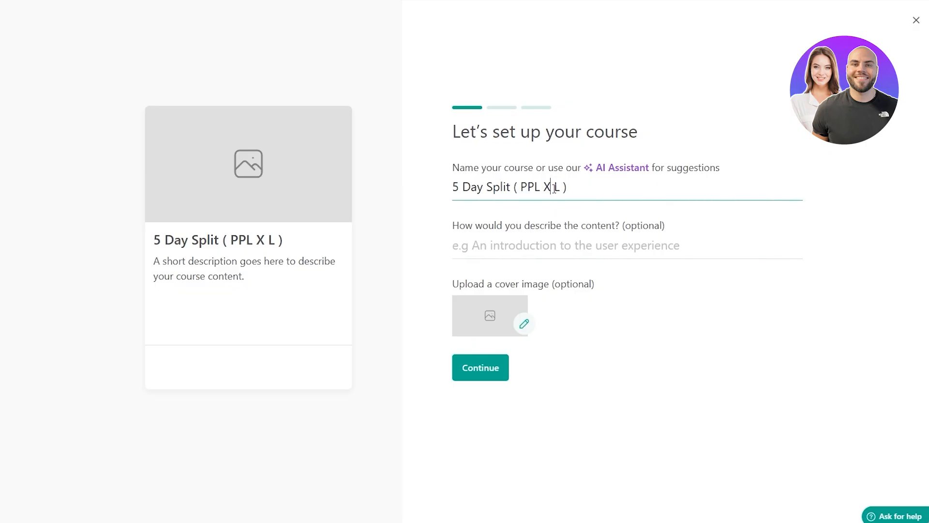
pyautogui.write('U')
pyautogui.click(484, 233)
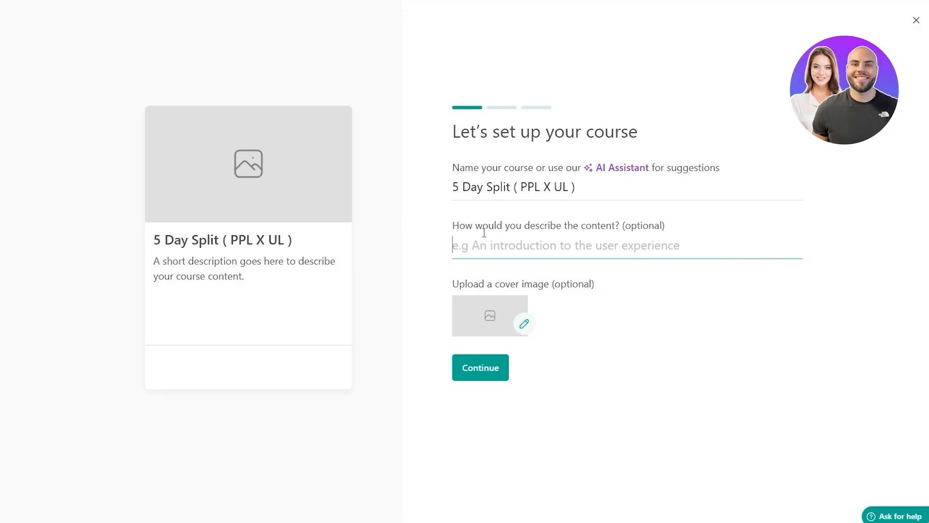
pyautogui.write('This Is a Simple Push, Pull, Legs, Rest and Upper, Lower')
# Step: Upload image.webp, the barbell squat picture, as a cover image for the course
pyautogui.moveTo(442, 287); pyautogui.dragTo(524, 285)
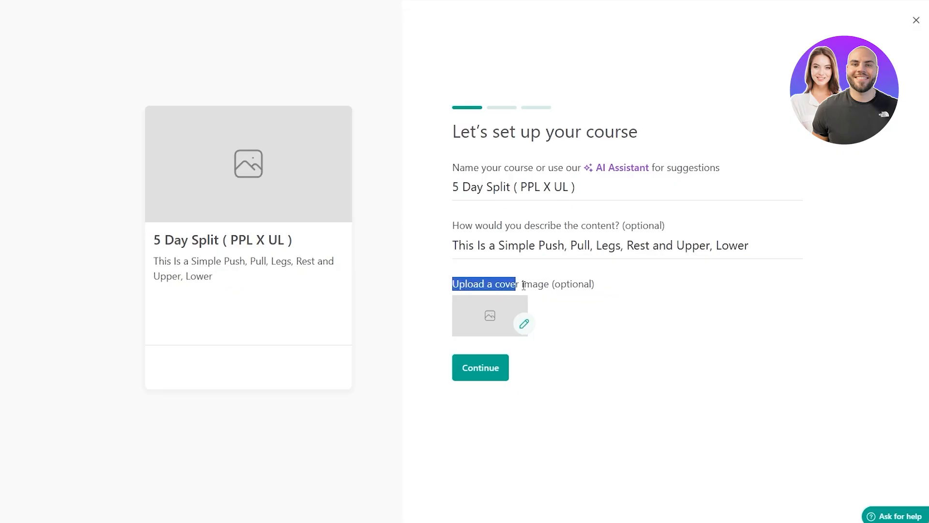
pyautogui.click(543, 330)
pyautogui.click(524, 324)
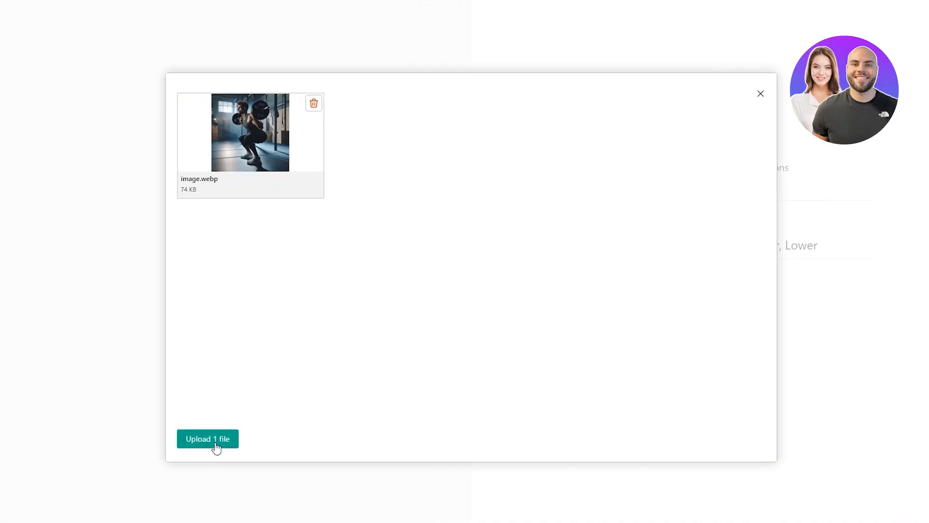
pyautogui.click(217, 448)
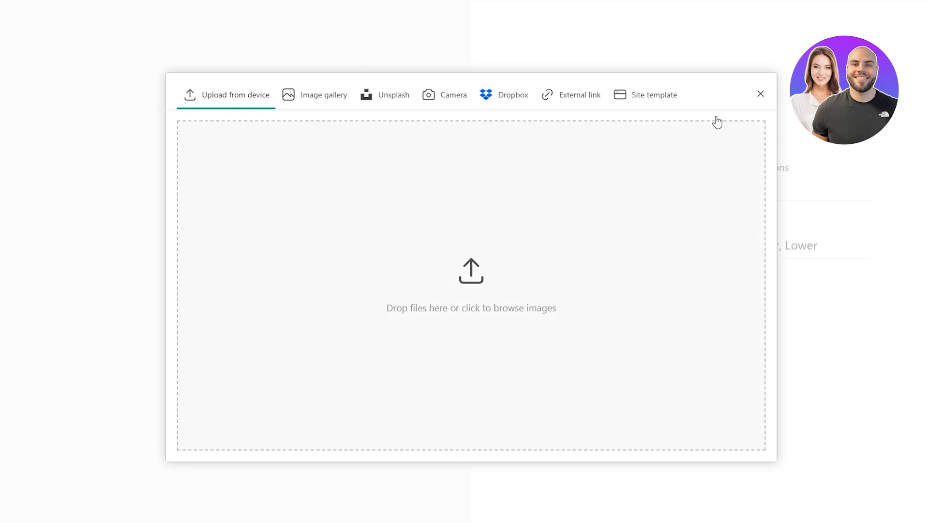
# Step: Browse the image gallery and the first two pages of site template images for a possible course cover
pyautogui.click(345, 95)
pyautogui.moveTo(266, 197)
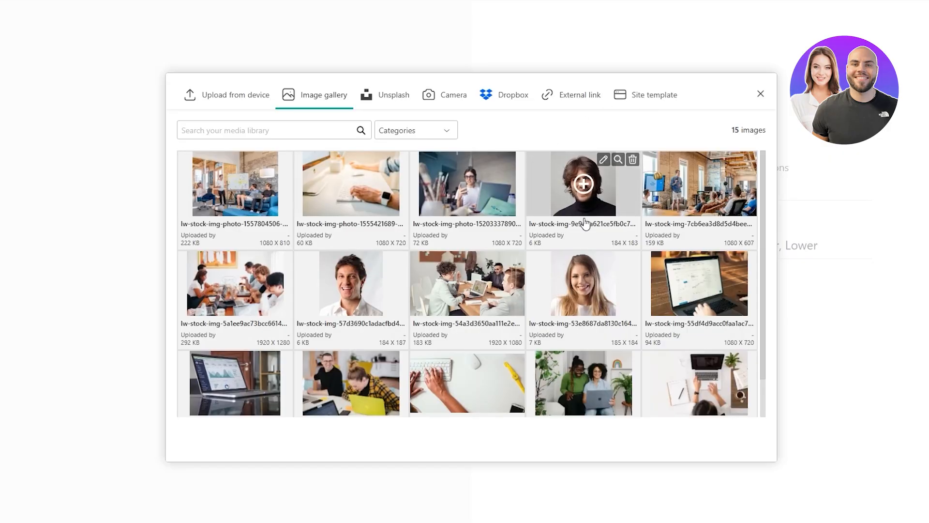
pyautogui.scroll(-1, 607, 299)
pyautogui.scroll(1, 606, 299)
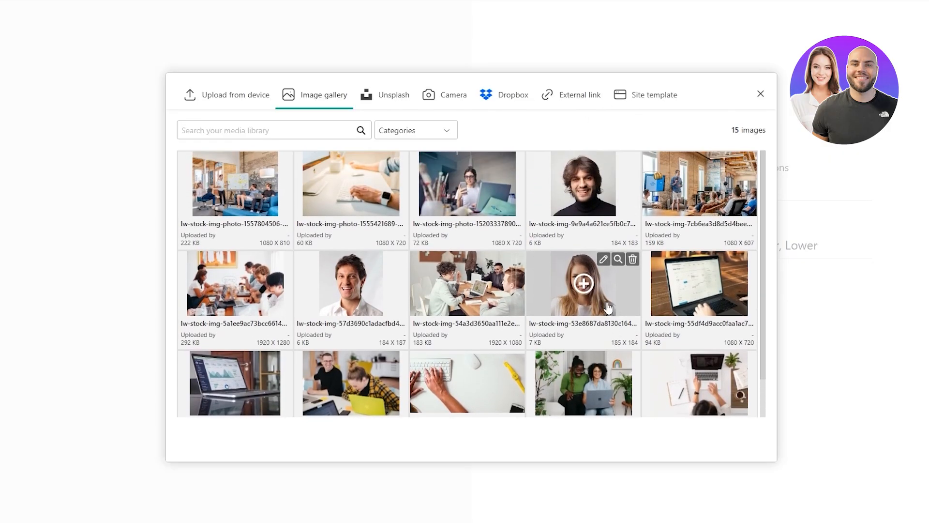
pyautogui.click(639, 95)
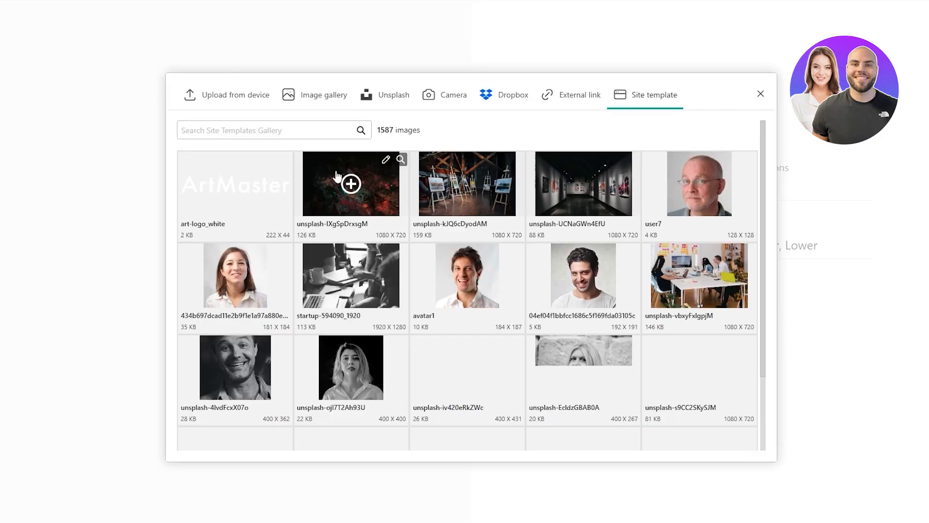
pyautogui.scroll(-2, 653, 301)
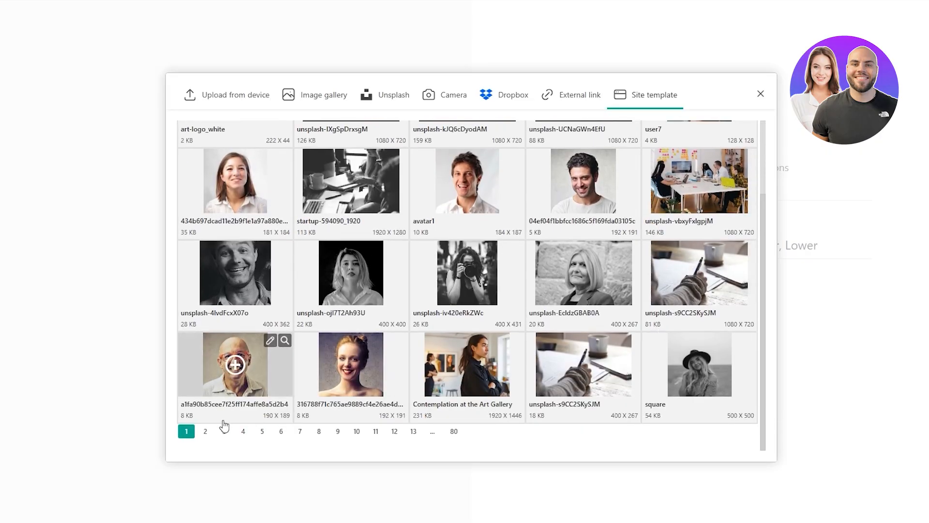
pyautogui.click(206, 432)
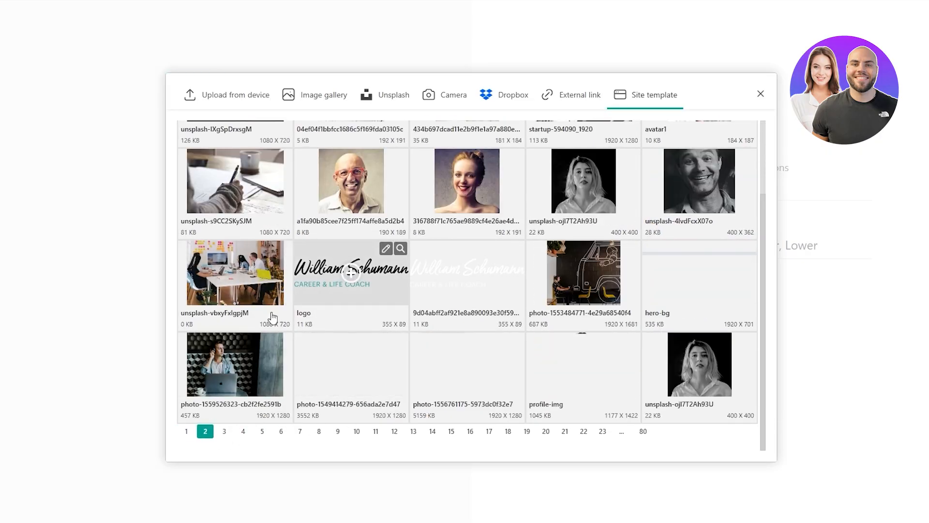
pyautogui.scroll(3, 276, 387)
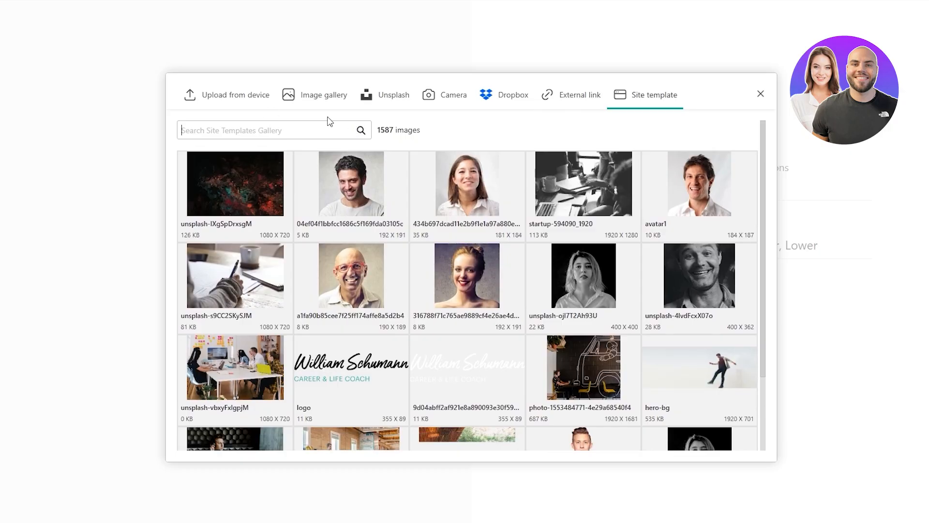
# Step: Upload the PPL / UL graphic from the device with the title "pplxul", insert it as the course cover and continue the course setup
pyautogui.click(239, 95)
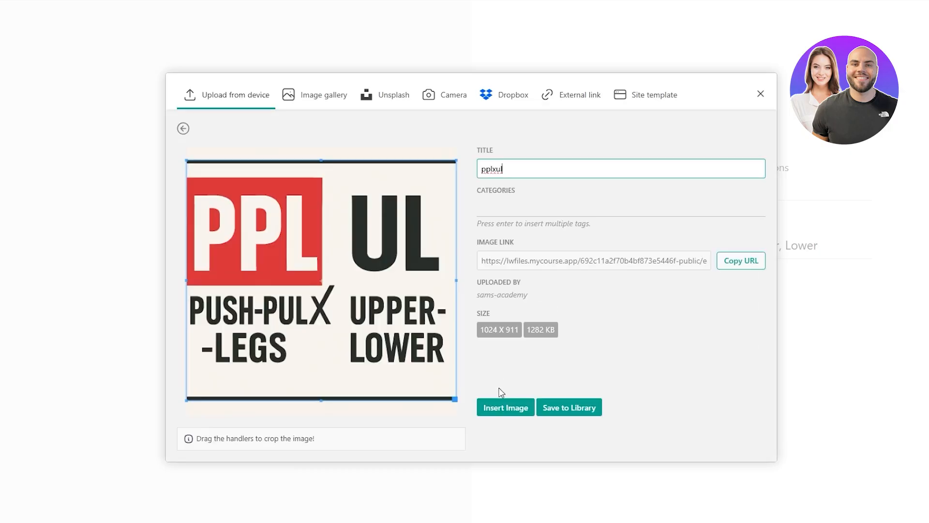
pyautogui.click(508, 414)
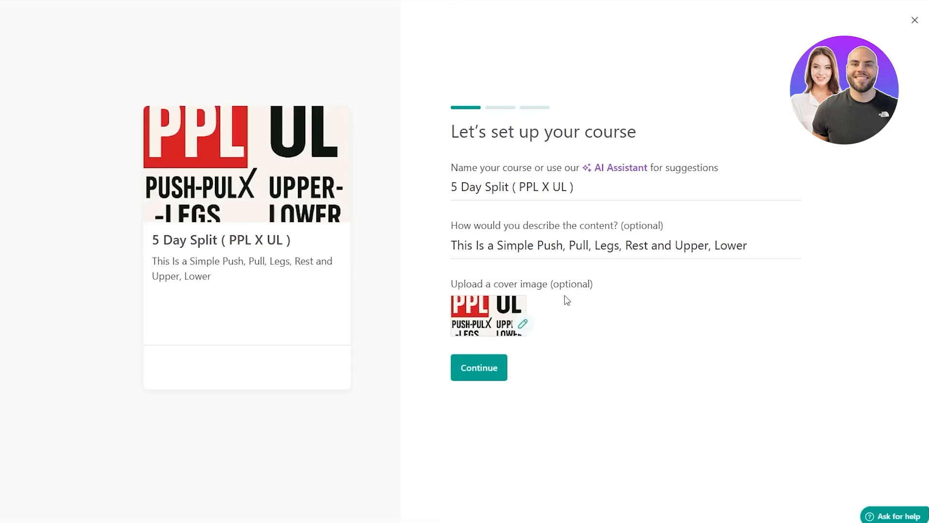
pyautogui.click(496, 378)
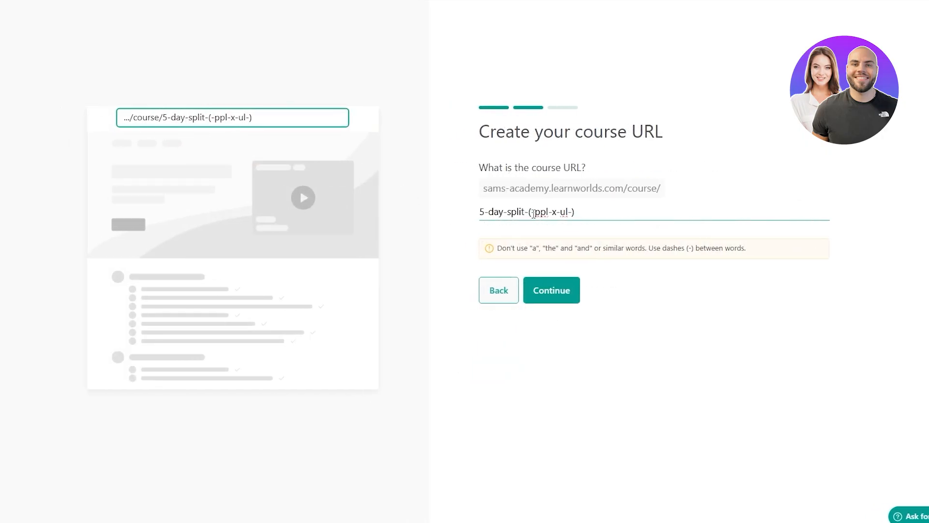
pyautogui.tripleClick(552, 208)
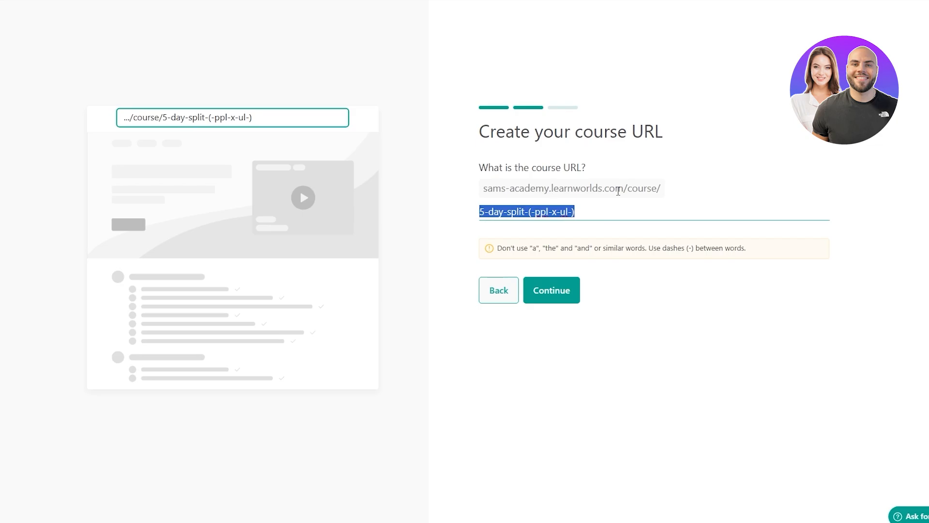
pyautogui.click(482, 211)
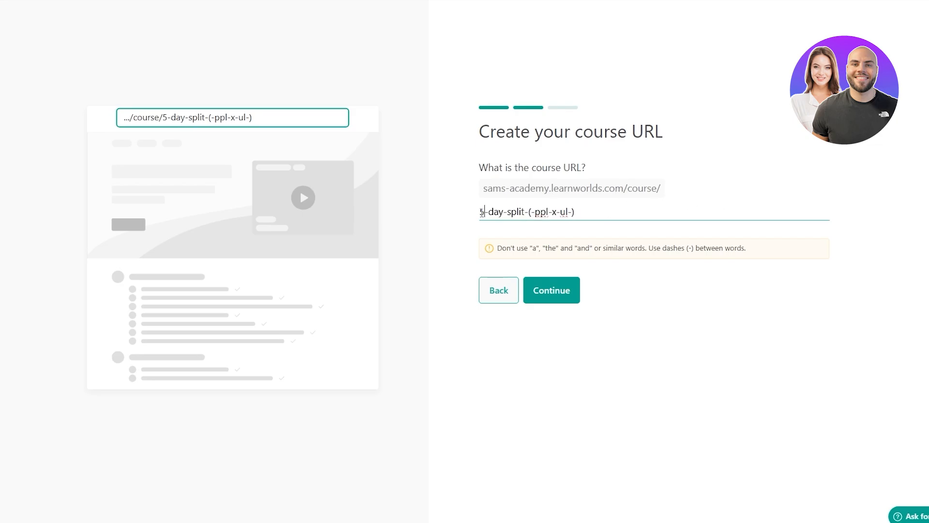
pyautogui.click(474, 213)
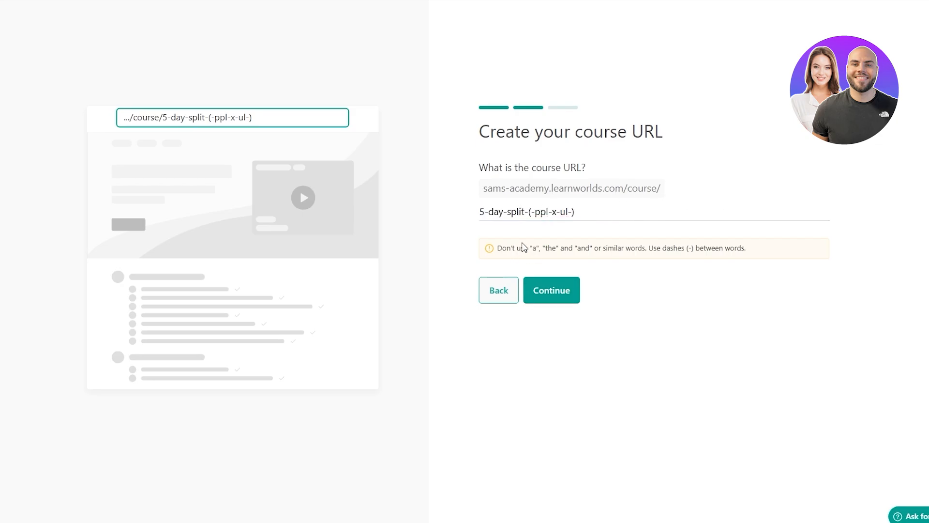
pyautogui.tripleClick(596, 218)
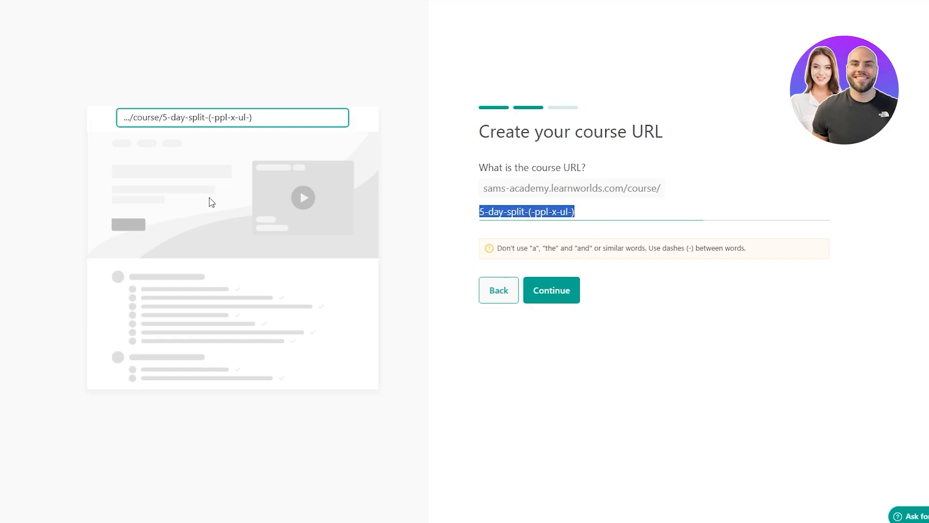
pyautogui.moveTo(598, 210); pyautogui.dragTo(527, 211)
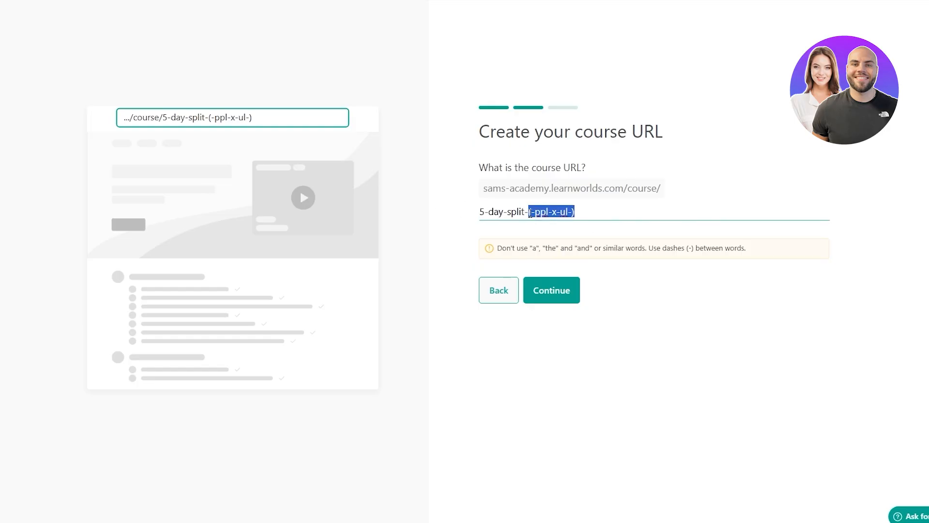
# Step: Remove the dashes and parentheses from the course URL so that it reads 5daysplitpplxul
pyautogui.click(505, 212)
pyautogui.press('BackSpace')
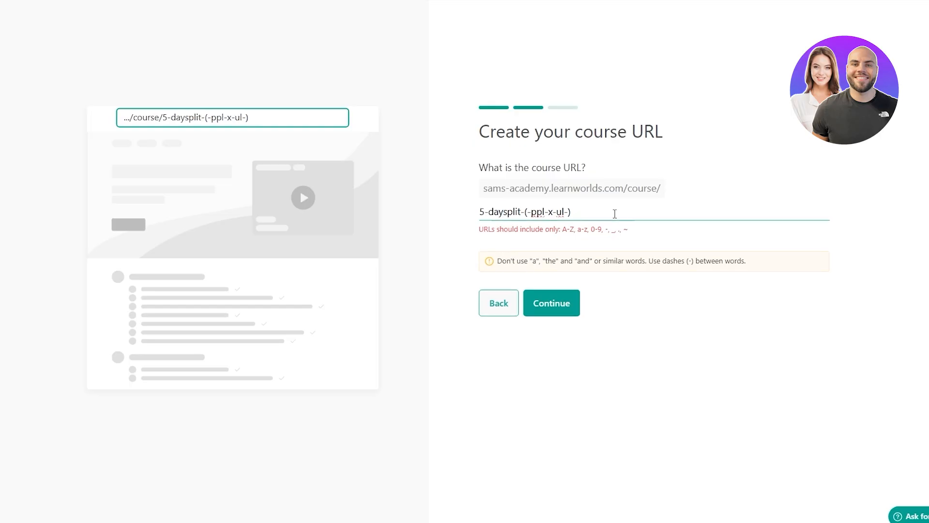
pyautogui.press('Left')
pyautogui.press('Left')
pyautogui.press('Left')
pyautogui.press('BackSpace')
pyautogui.press('BackSpace')
pyautogui.press('BackSpace')
pyautogui.press('BackSpace')
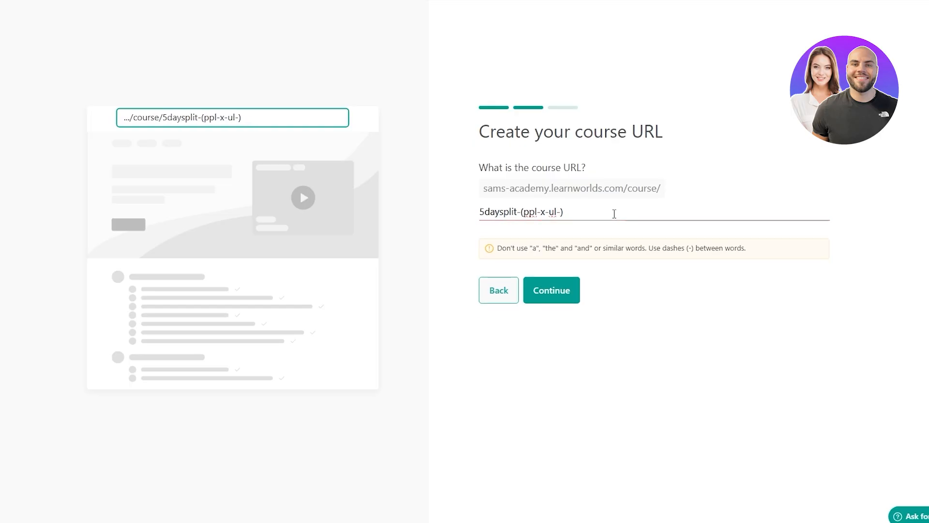
pyautogui.click(678, 331)
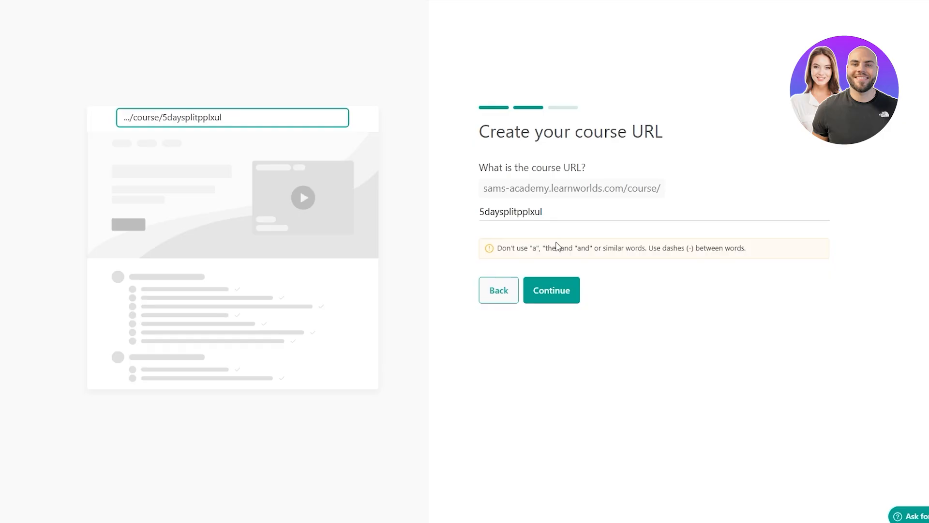
# Step: Shorten the end of the course URL to 5daysplitp
pyautogui.moveTo(565, 209); pyautogui.dragTo(524, 217)
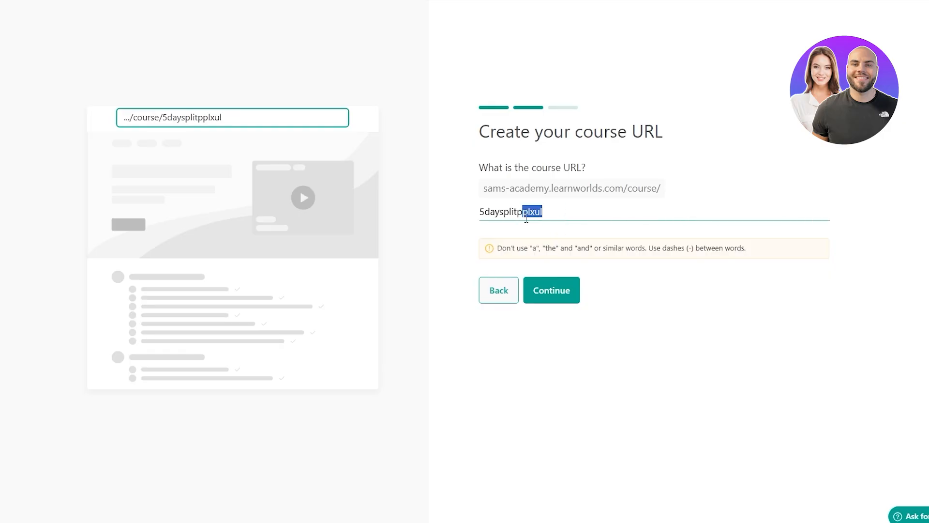
pyautogui.press('BackSpace')
pyautogui.click(615, 272)
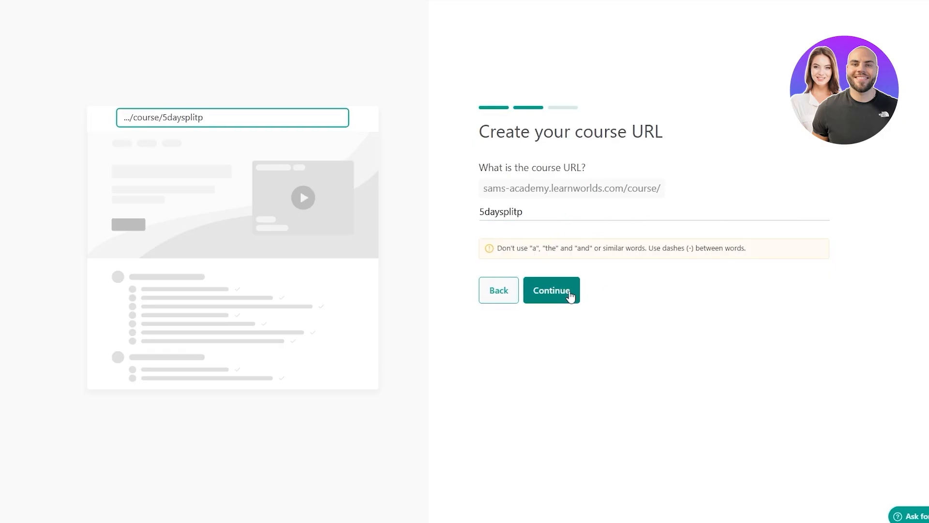
# Step: Continue past the course URL and finish creating the course with its access set to Free
pyautogui.click(571, 296)
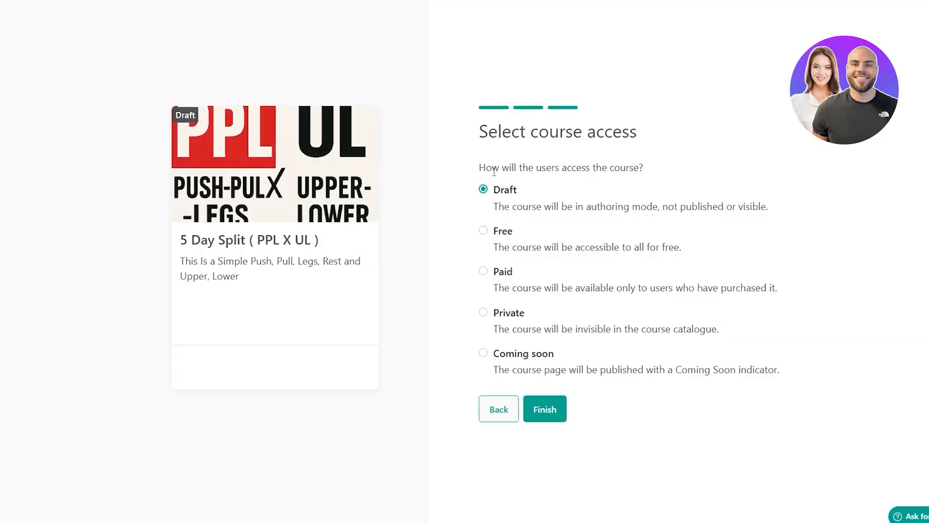
pyautogui.moveTo(480, 170); pyautogui.dragTo(652, 173)
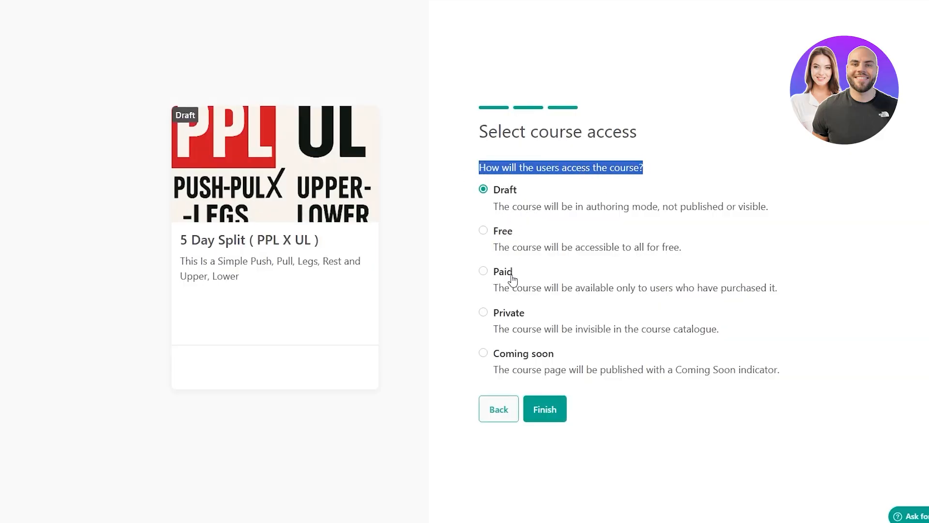
pyautogui.click(511, 245)
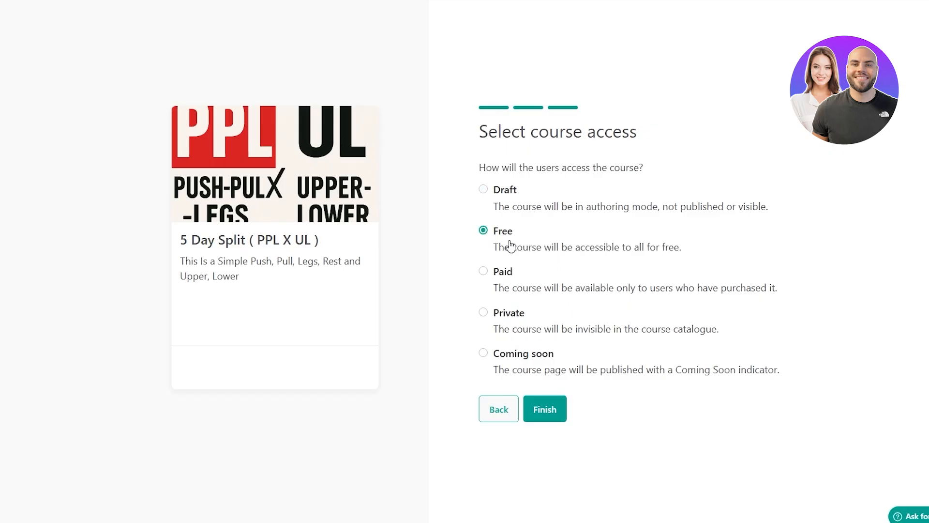
pyautogui.click(536, 412)
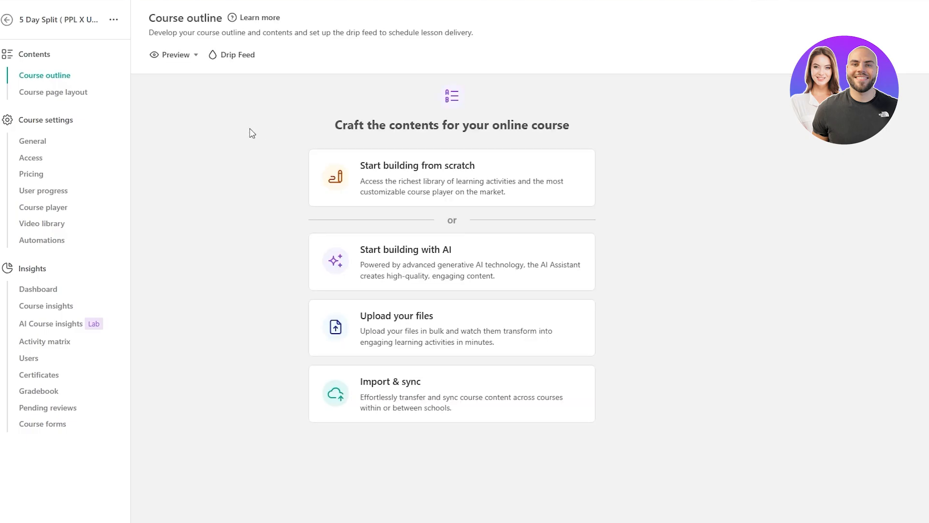
# Step: Start building the course contents from scratch and title the first section "Pull Day"
pyautogui.moveTo(342, 125); pyautogui.dragTo(608, 135)
pyautogui.click(385, 141)
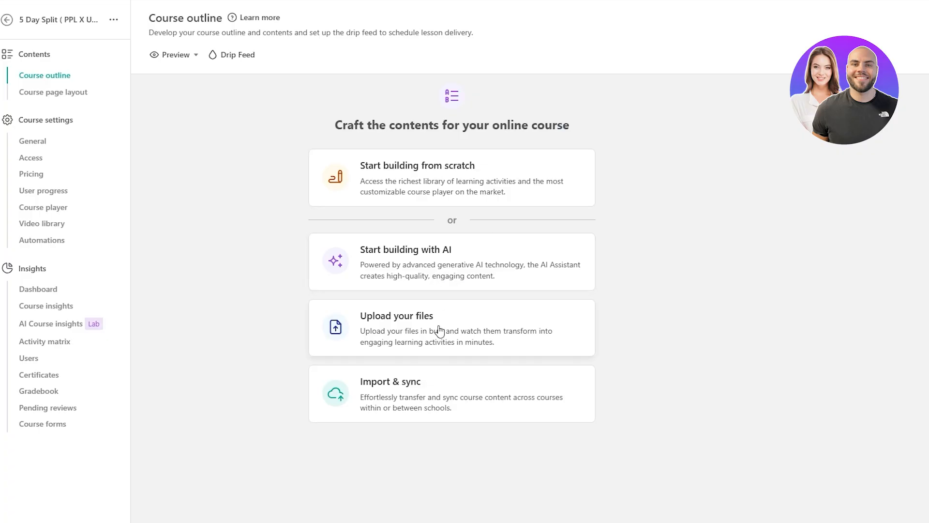
pyautogui.click(414, 188)
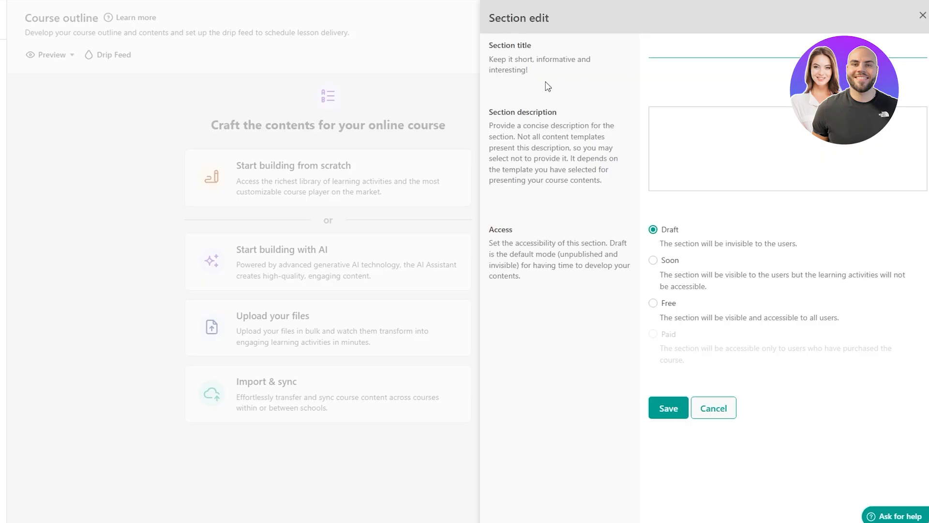
pyautogui.moveTo(493, 112); pyautogui.dragTo(571, 117)
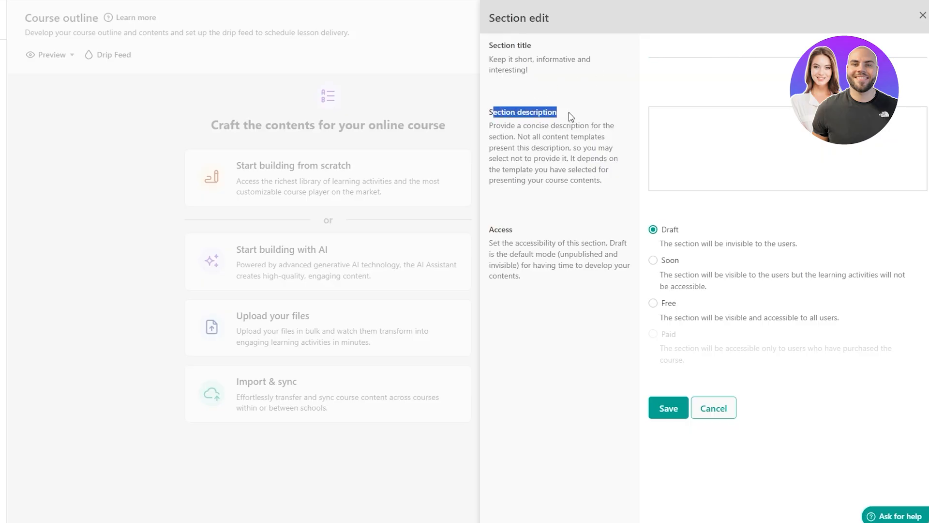
pyautogui.click(676, 50)
pyautogui.write('P')
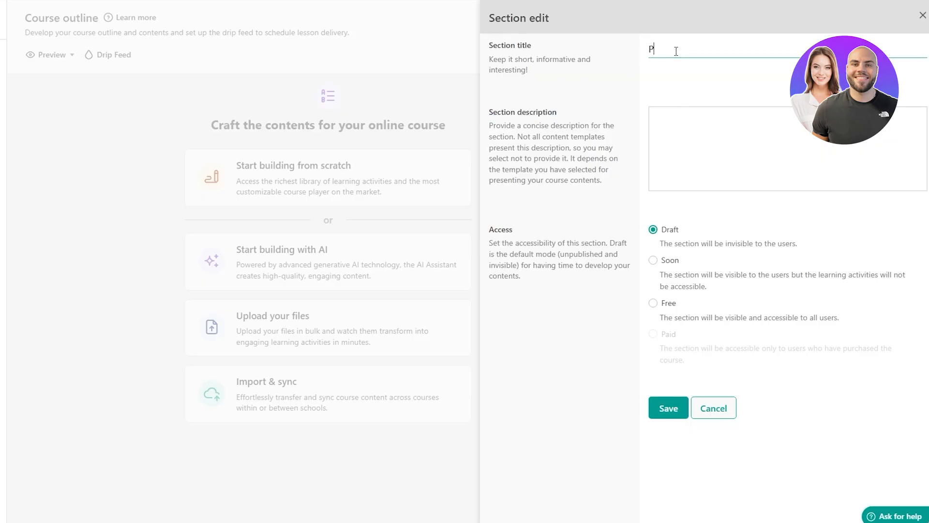
pyautogui.write('ull Day')
# Step: Paste the list of exercises into the Pull Day section's description and save the section as a draft
pyautogui.click(663, 129)
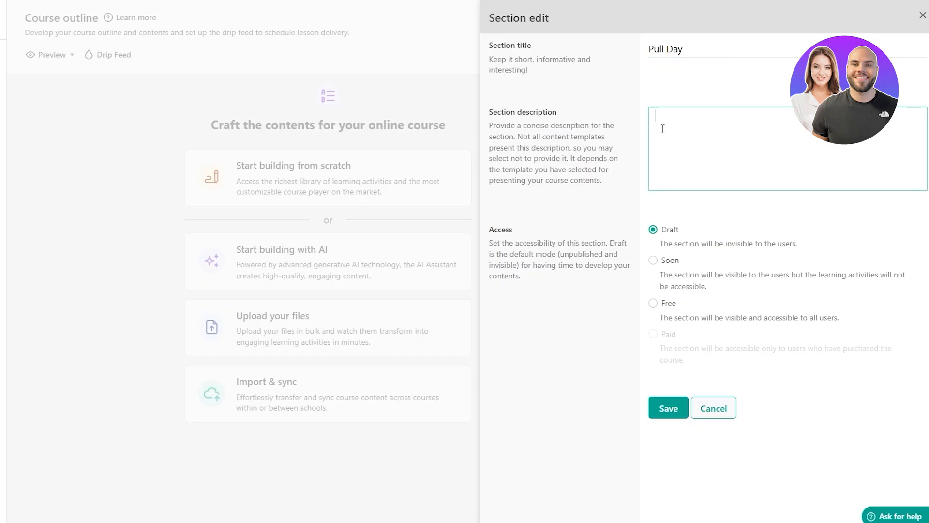
pyautogui.hotkey('ctrl', 'v')
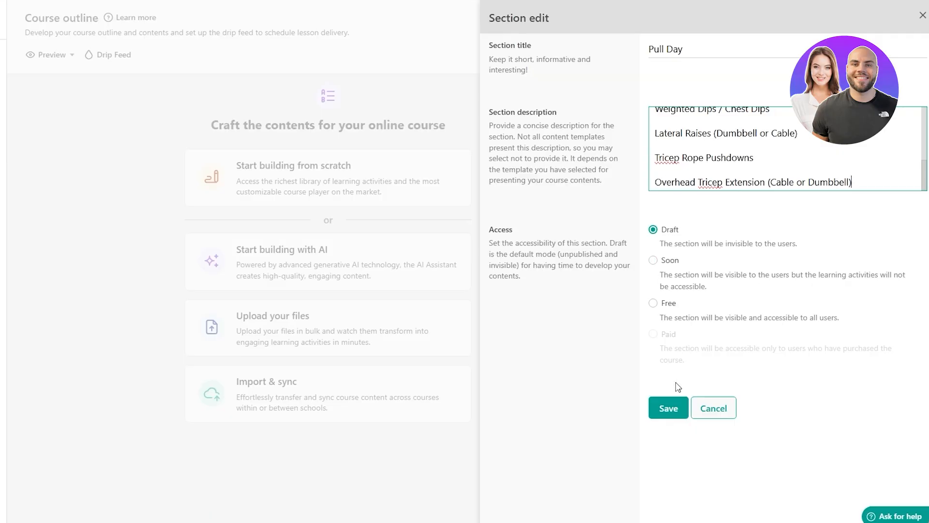
pyautogui.click(658, 409)
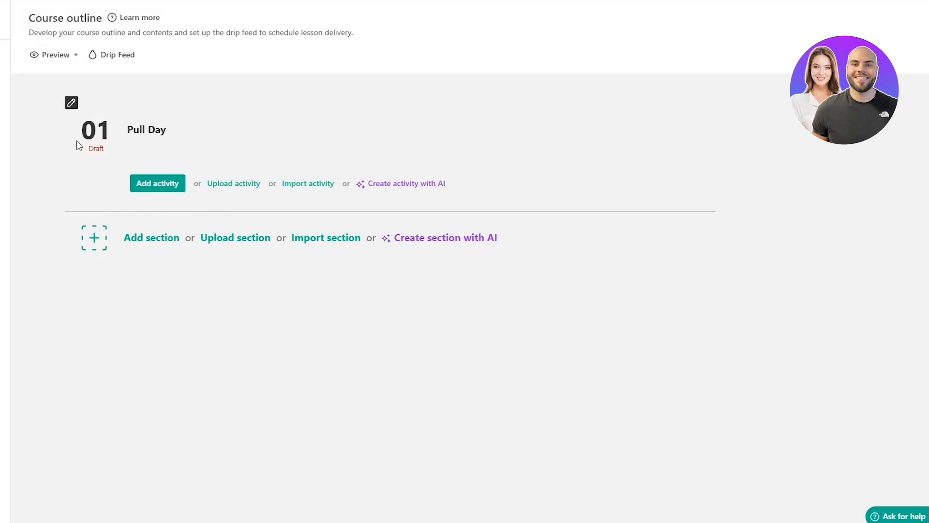
# Step: Start another new section below Pull Day in the course outline, beginning with its title
pyautogui.click(227, 240)
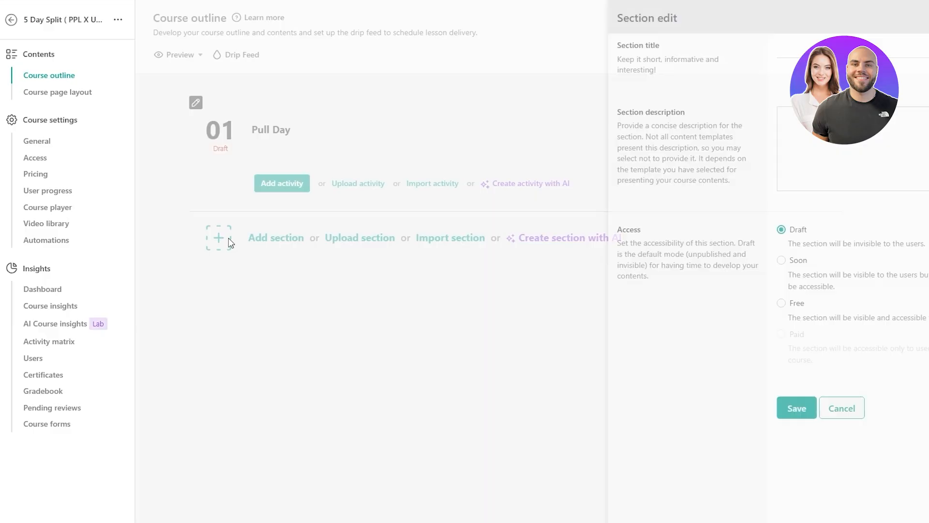
pyautogui.click(747, 52)
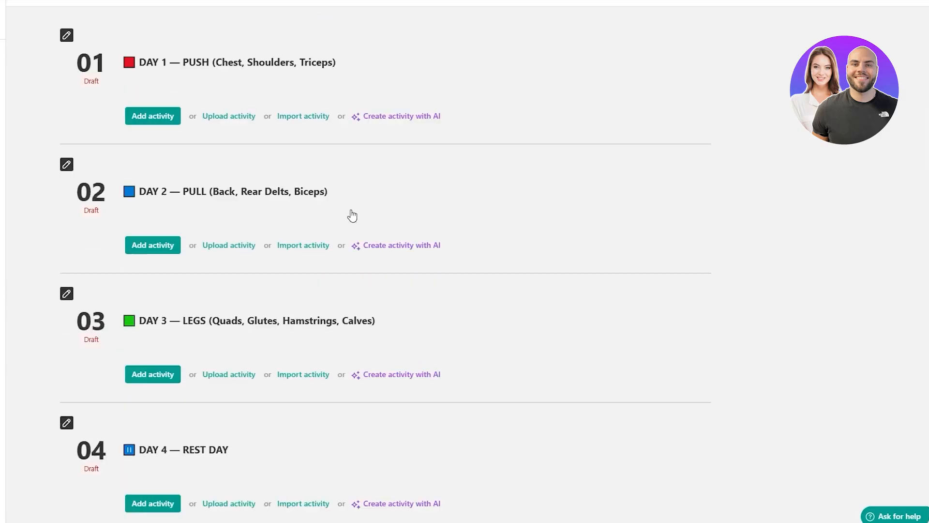
# Step: Review the DAY 1 to DAY 6 sections in the course outline and view the file upload options for a DAY 1 activity
pyautogui.scroll(2, 208, 162)
pyautogui.scroll(-10, 208, 162)
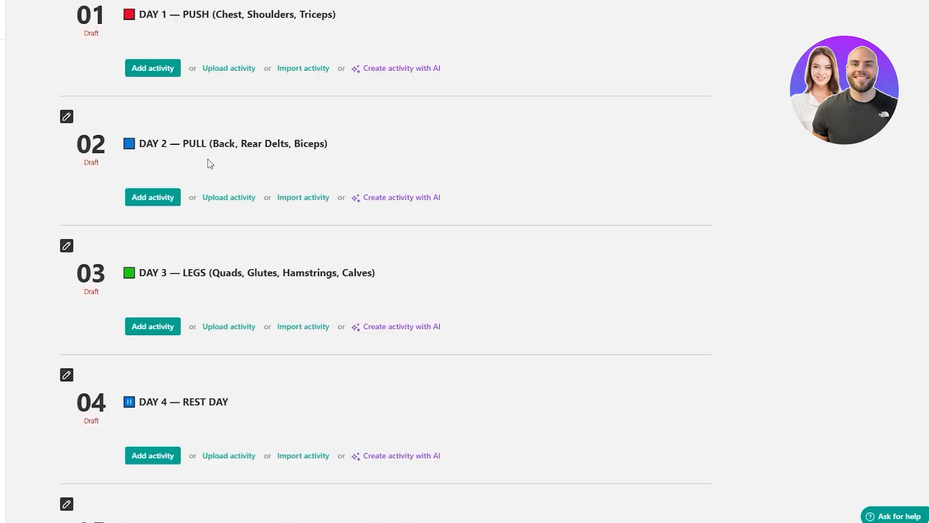
pyautogui.scroll(-5, 258, 249)
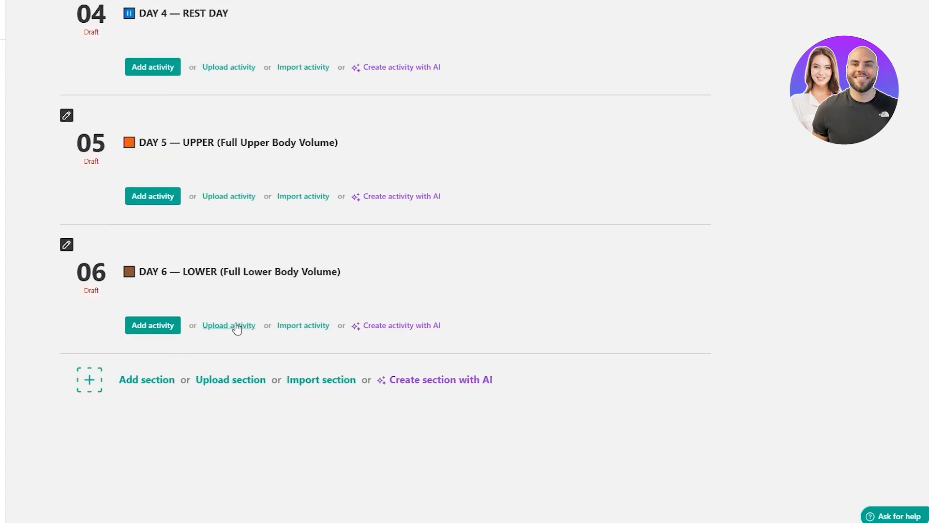
pyautogui.scroll(10, 397, 171)
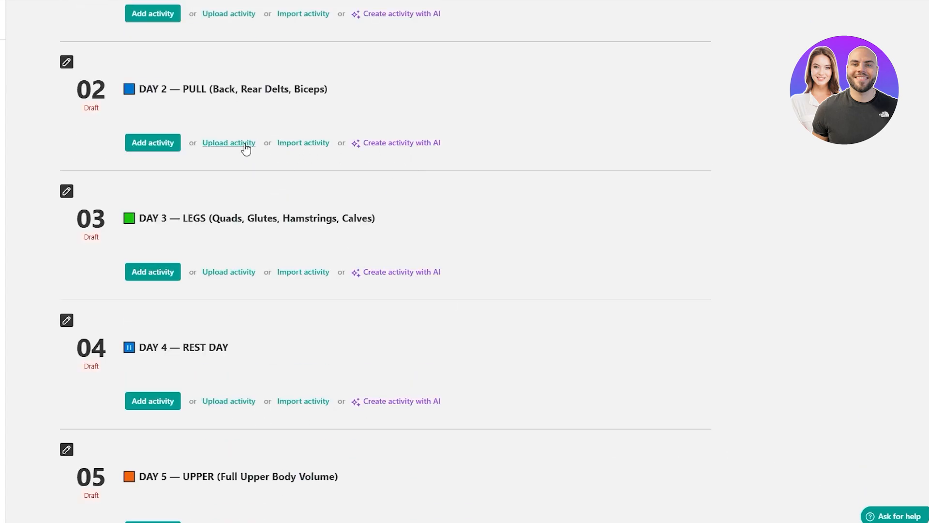
pyautogui.scroll(5, 238, 148)
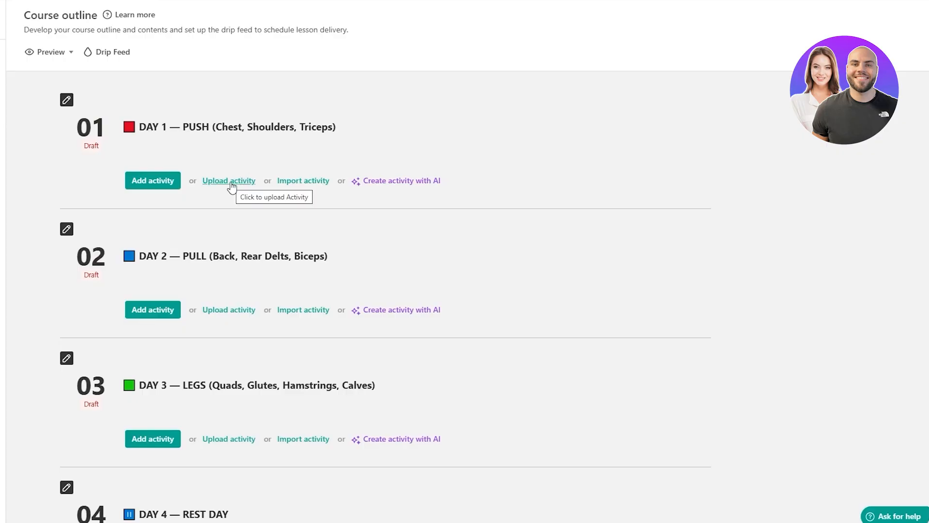
pyautogui.click(230, 184)
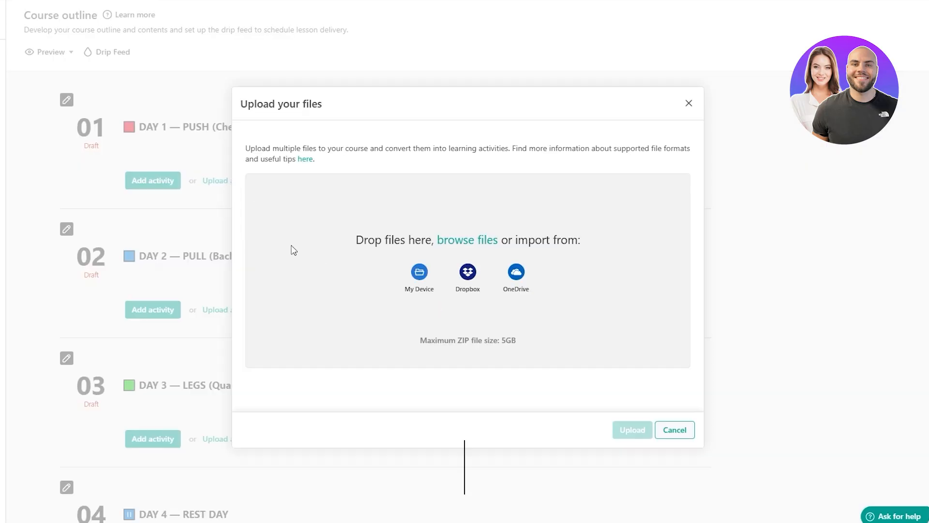
pyautogui.click(203, 217)
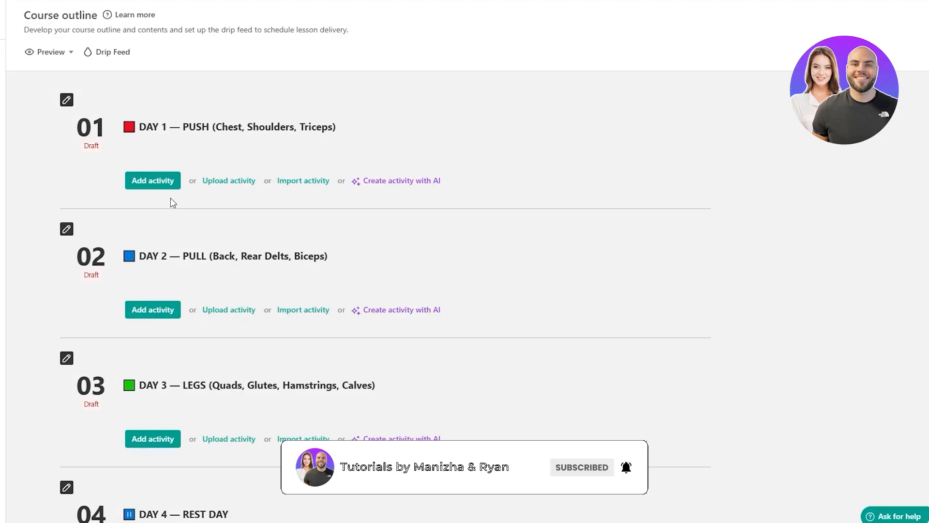
pyautogui.scroll(-2, 171, 197)
pyautogui.moveTo(183, 154)
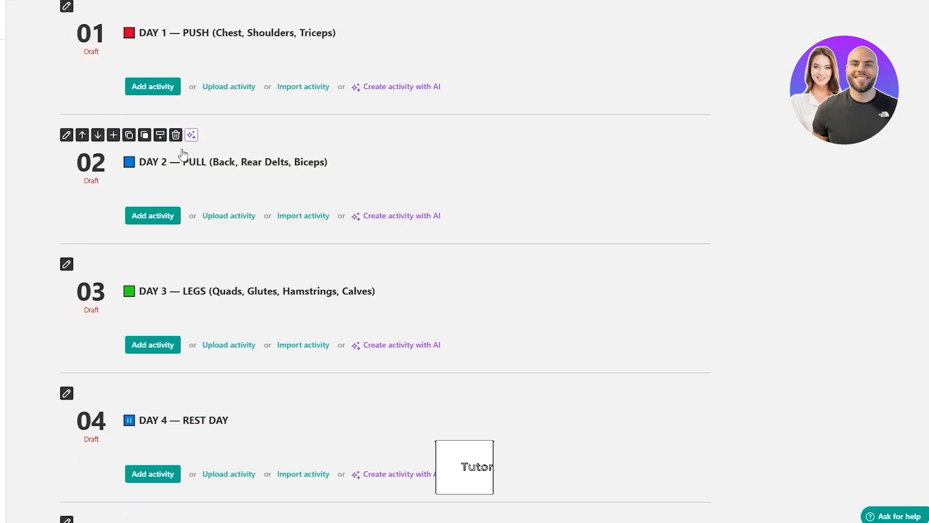
pyautogui.scroll(-9, 183, 154)
pyautogui.scroll(10, 183, 289)
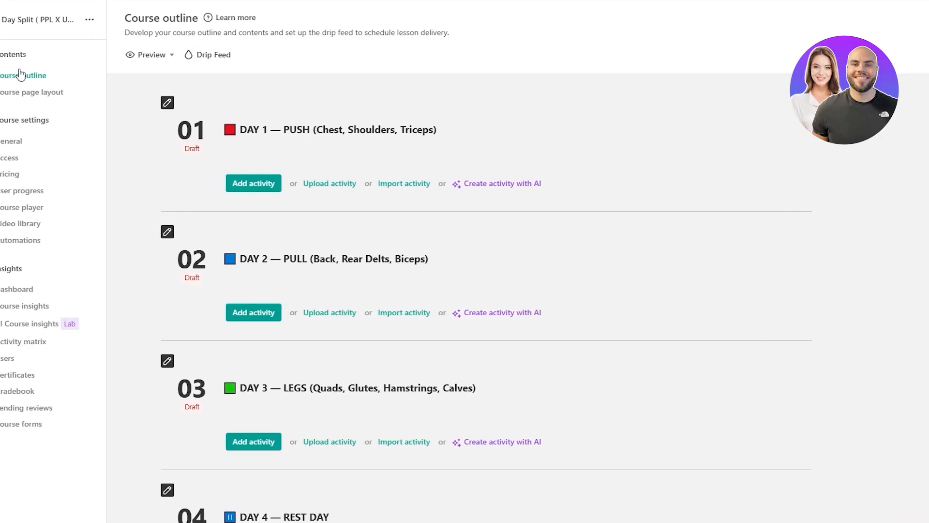
# Step: Open the course page layout for editing and look through its sections down to the course contents block
pyautogui.click(54, 93)
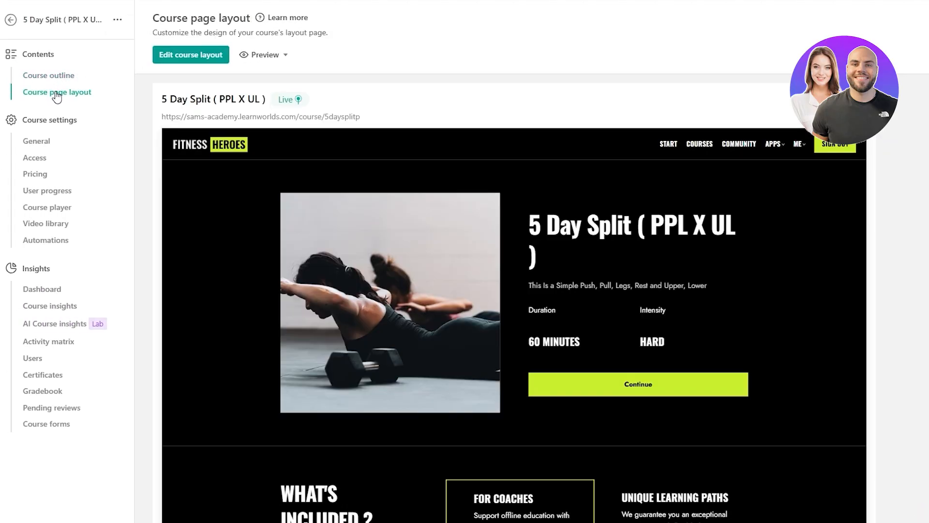
pyautogui.scroll(-2, 726, 271)
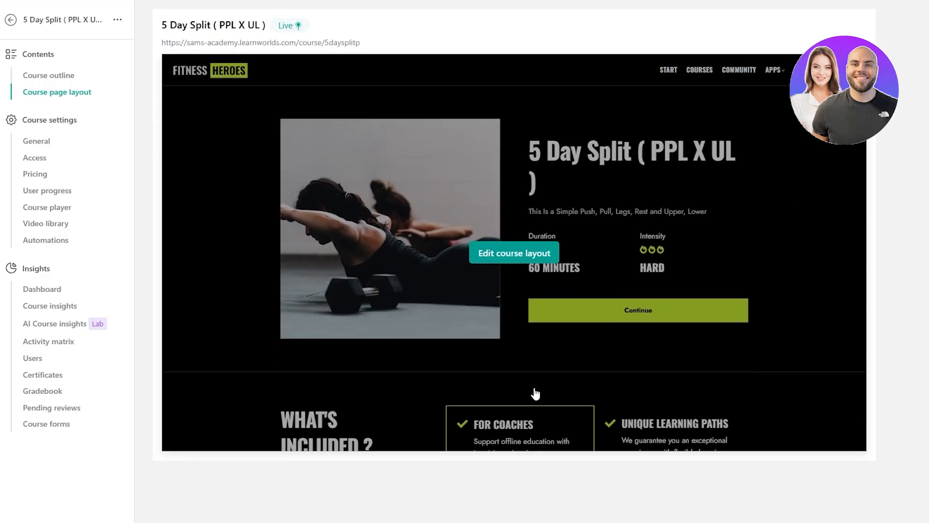
pyautogui.click(517, 261)
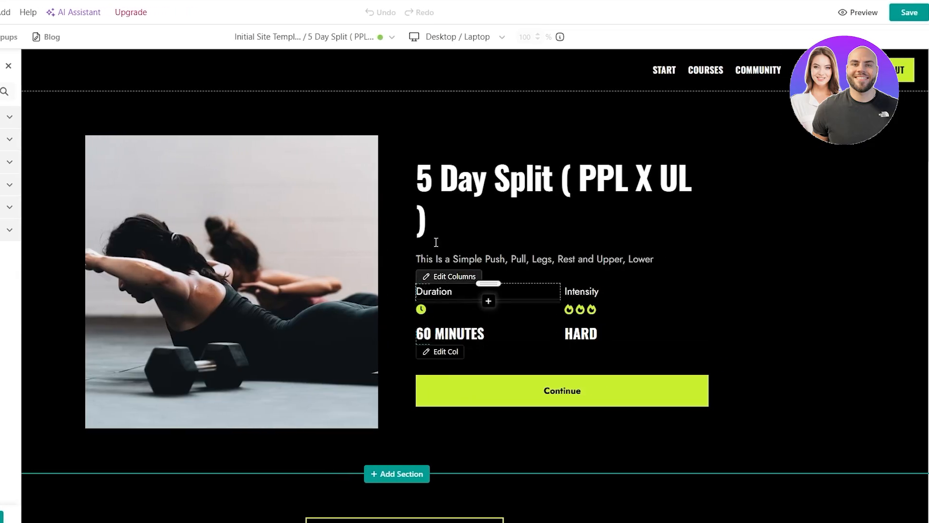
pyautogui.scroll(-5, 446, 228)
pyautogui.scroll(-1, 393, 256)
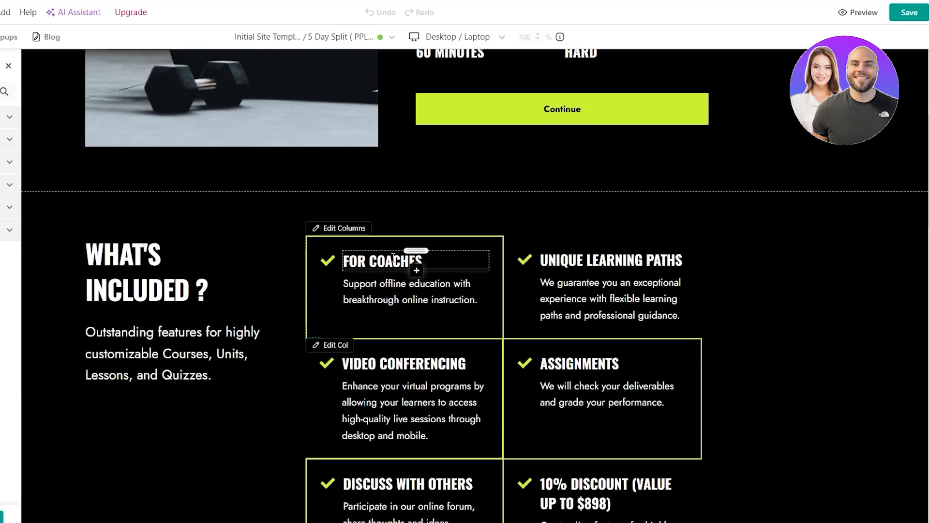
pyautogui.scroll(-10, 393, 256)
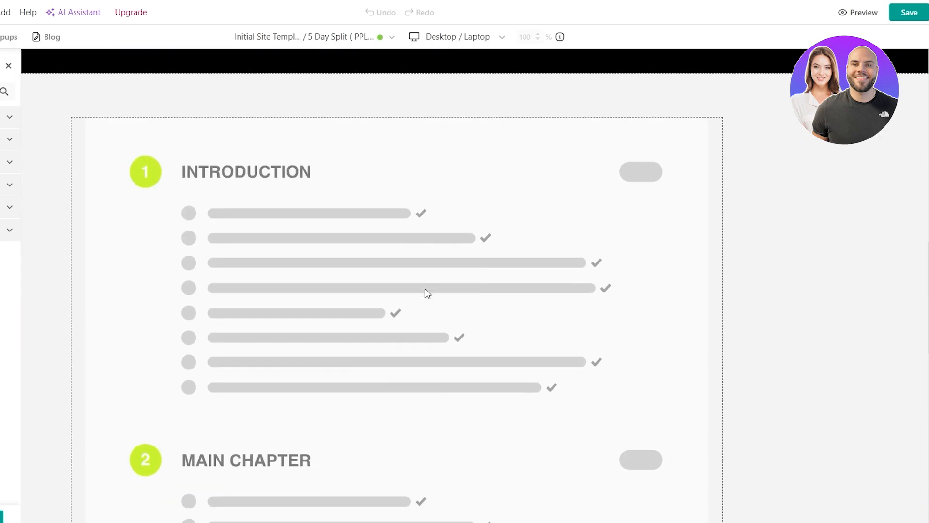
pyautogui.scroll(-3, 427, 293)
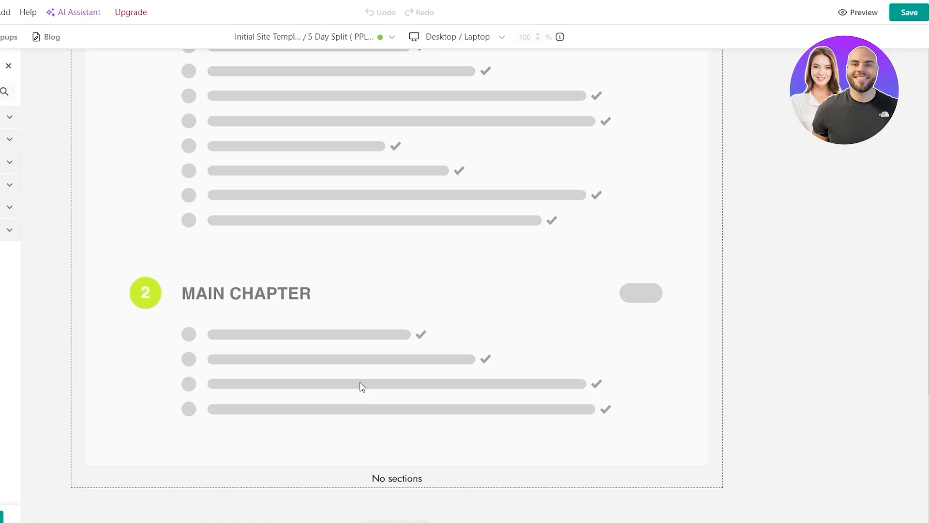
pyautogui.scroll(2, 381, 441)
# Step: Check the course selection of the course contents block and try hiding its access label, restoring it to Show
pyautogui.click(359, 271)
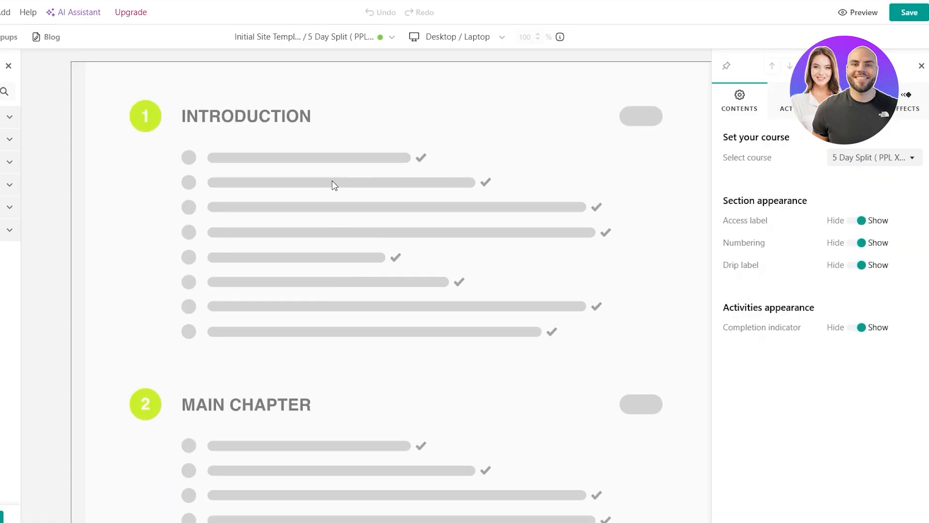
pyautogui.scroll(3, 348, 358)
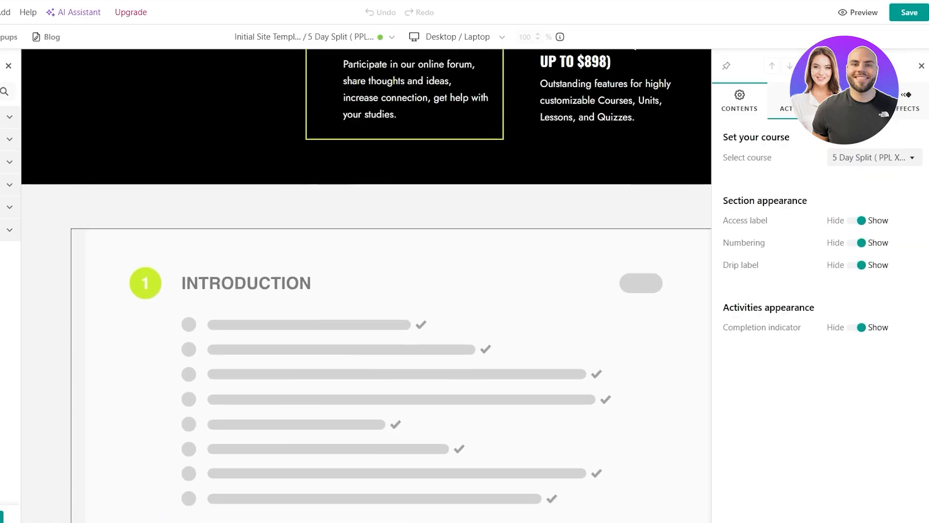
pyautogui.click(870, 156)
pyautogui.click(870, 155)
pyautogui.click(866, 224)
pyautogui.click(864, 223)
# Step: Go to editing the course contents from the layout block, saving the layout changes
pyautogui.click(398, 498)
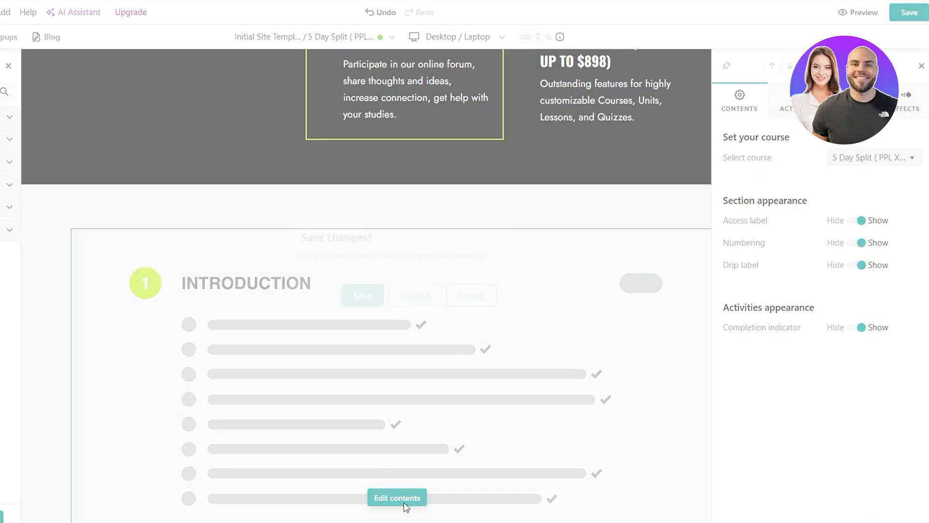
pyautogui.click(368, 298)
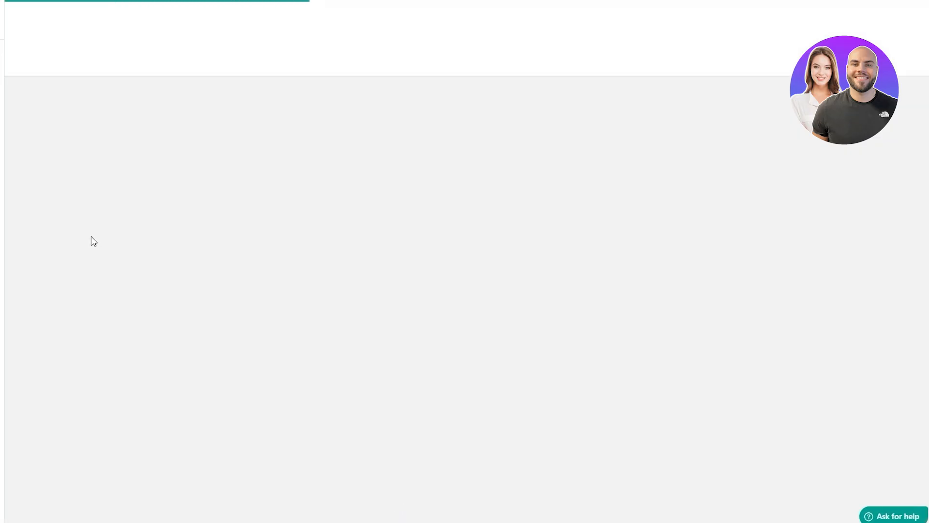
# Step: Set the access of the DAY 1 — PUSH section to Free, and open the DAY 2 — PULL section for editing
pyautogui.click(150, 140)
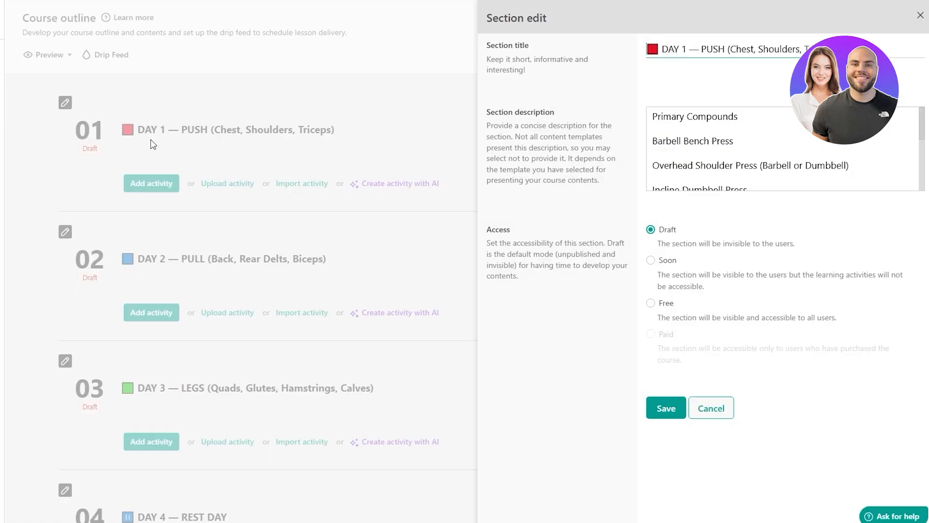
pyautogui.click(650, 303)
pyautogui.click(665, 408)
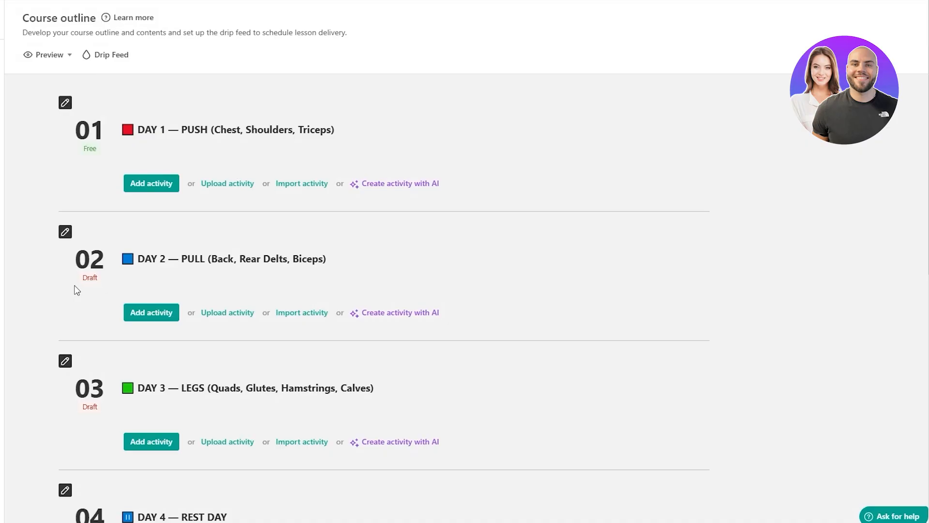
pyautogui.click(65, 231)
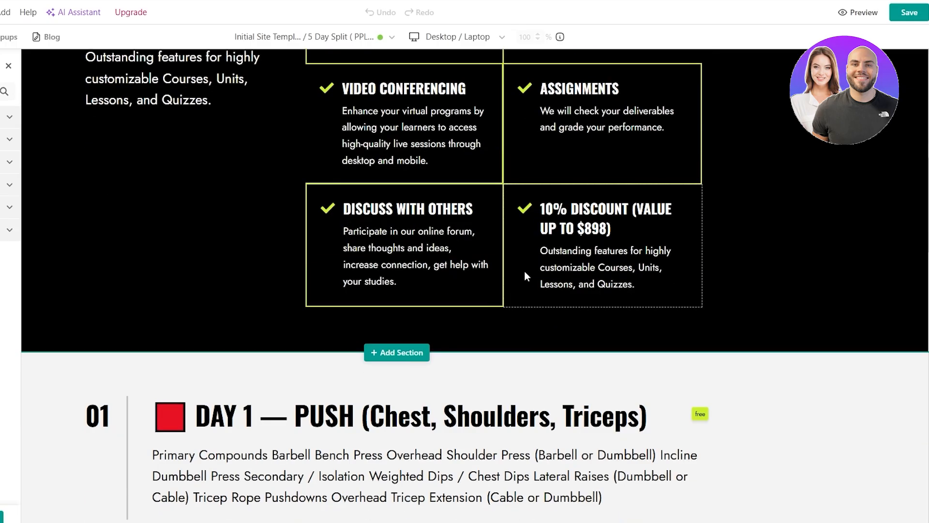
# Step: Examine how the day sections, their descriptions and access labels appear on the course page layout
pyautogui.scroll(-10, 525, 271)
pyautogui.scroll(-5, 420, 242)
pyautogui.scroll(10, 410, 247)
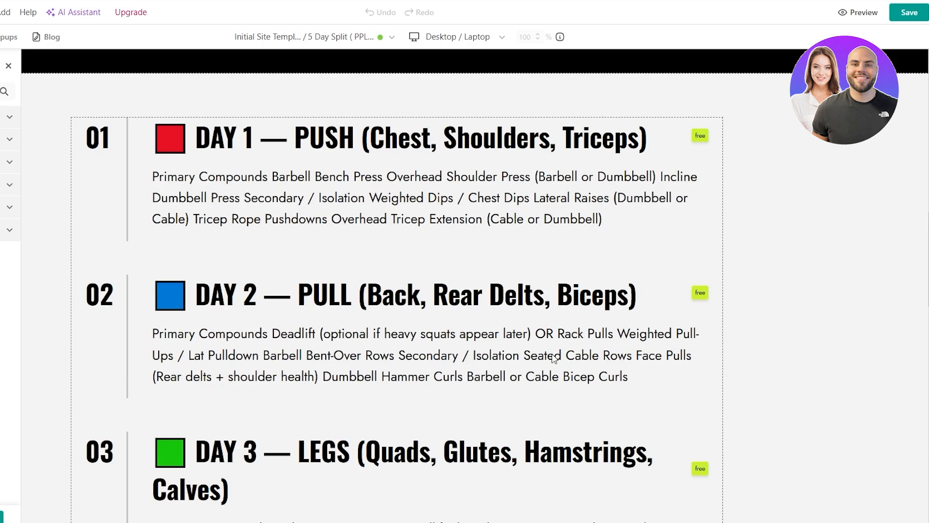
# Step: Review the remaining day sections and the trainer section of the course page layout, returning to the course header
pyautogui.scroll(3, 522, 351)
pyautogui.scroll(-20, 331, 333)
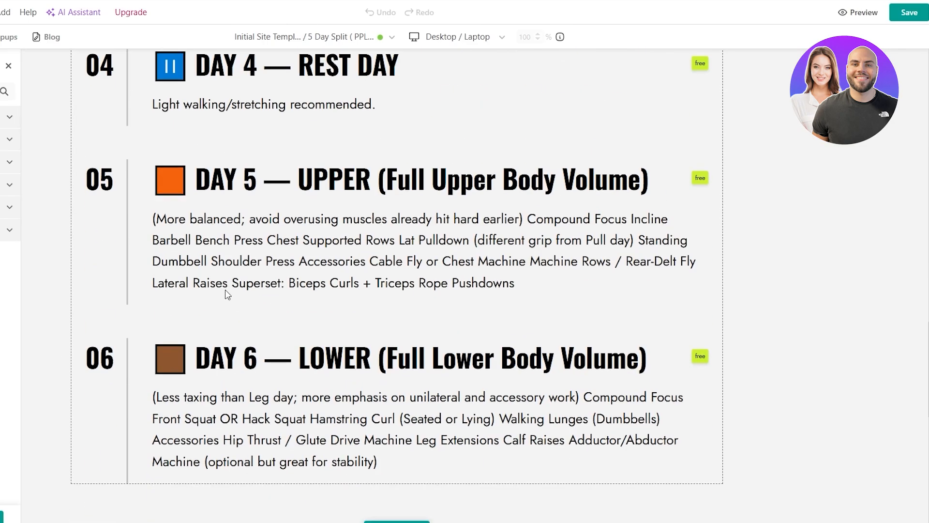
pyautogui.scroll(3, 285, 217)
pyautogui.scroll(-3, 391, 298)
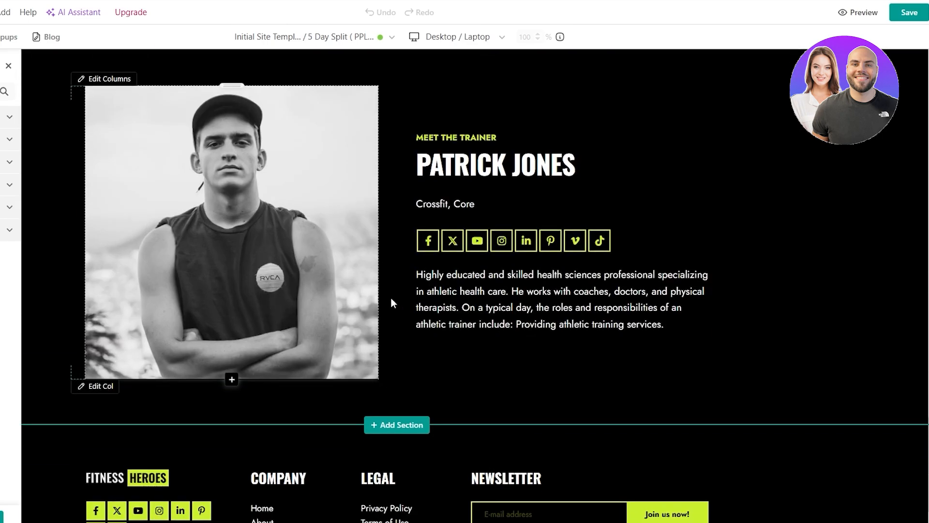
pyautogui.scroll(20, 712, 380)
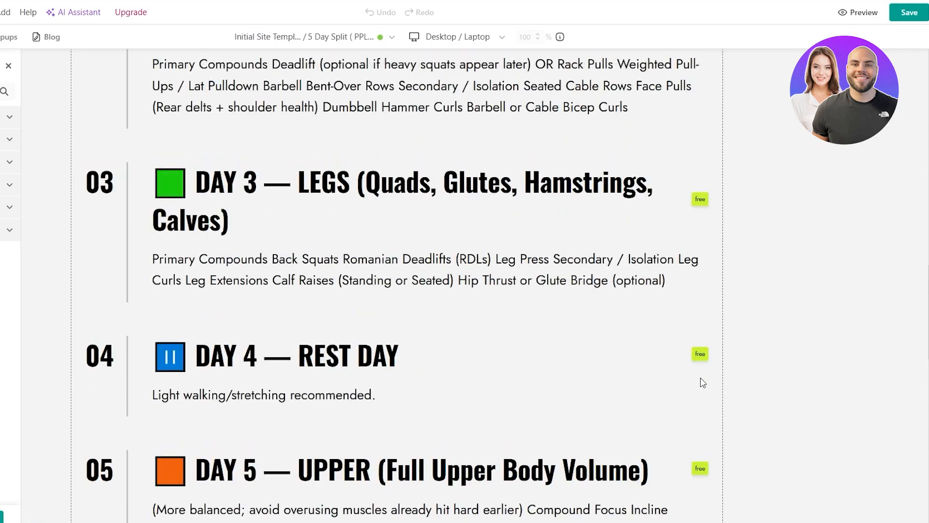
pyautogui.scroll(8, 678, 370)
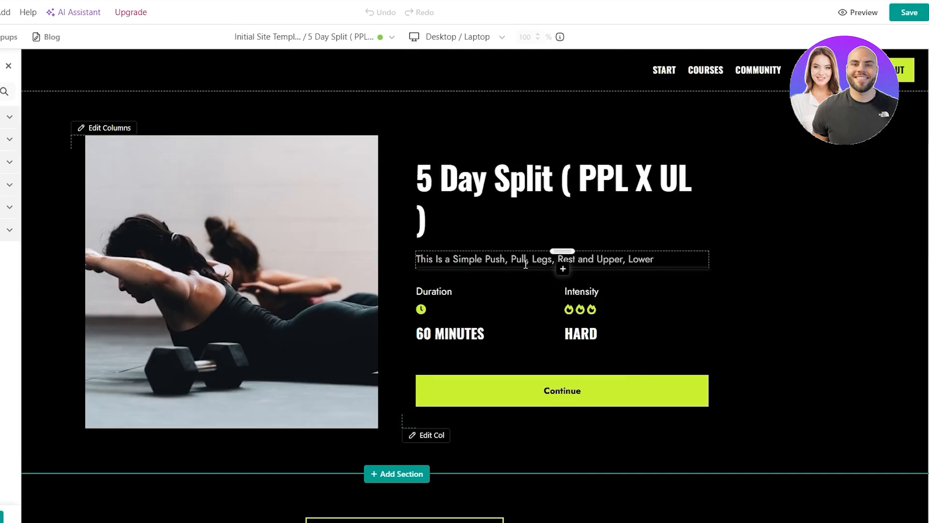
# Step: Remove the spaces inside the parentheses of the course heading so it reads 5 Day Split (PPL X UL), and save the page
pyautogui.click(527, 196)
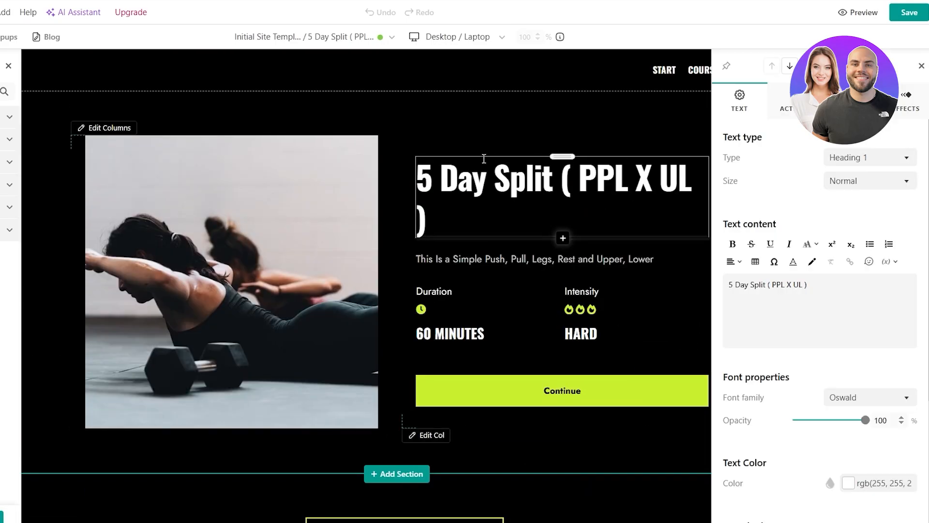
pyautogui.click(413, 151)
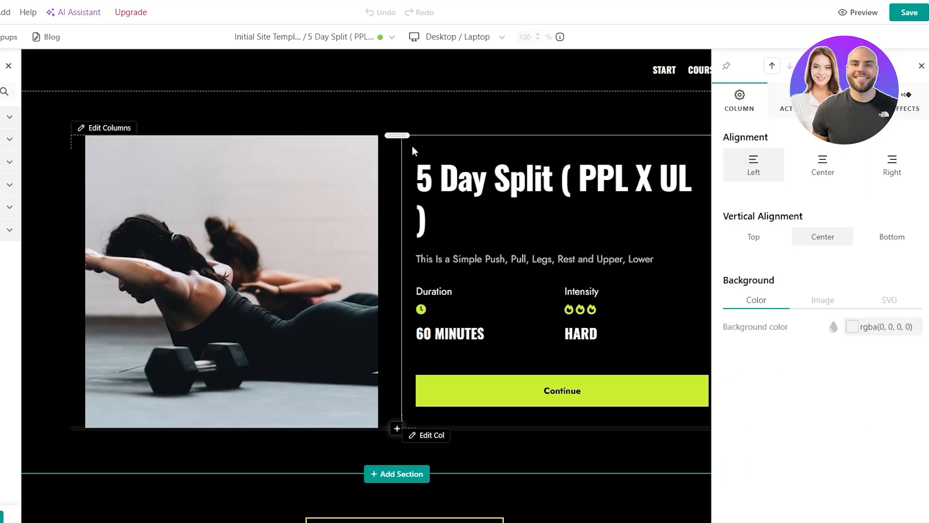
pyautogui.click(611, 161)
pyautogui.click(577, 200)
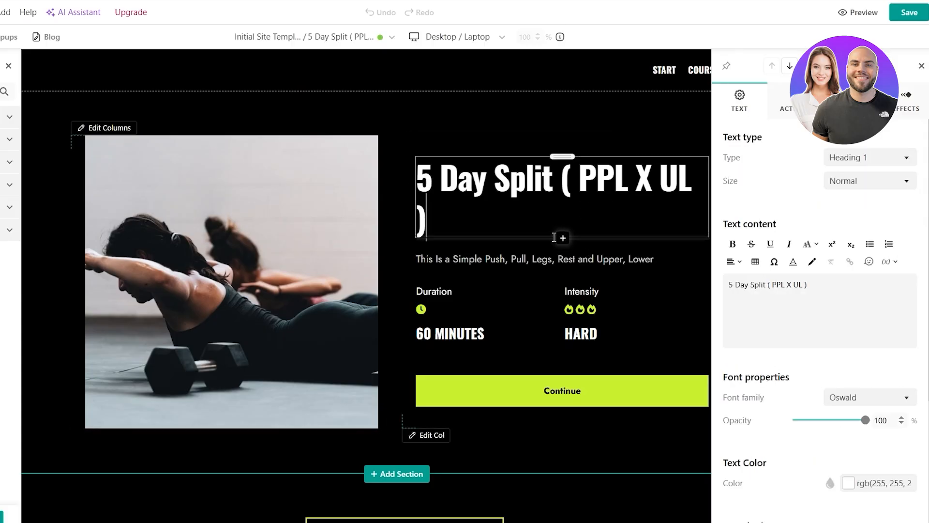
pyautogui.click(817, 288)
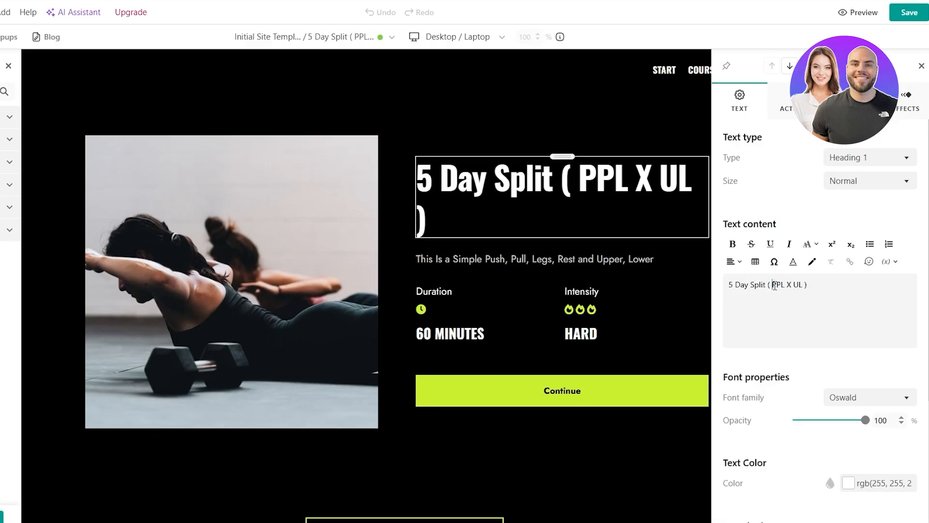
pyautogui.click(773, 285)
pyautogui.press('BackSpace')
pyautogui.click(803, 285)
pyautogui.press('BackSpace')
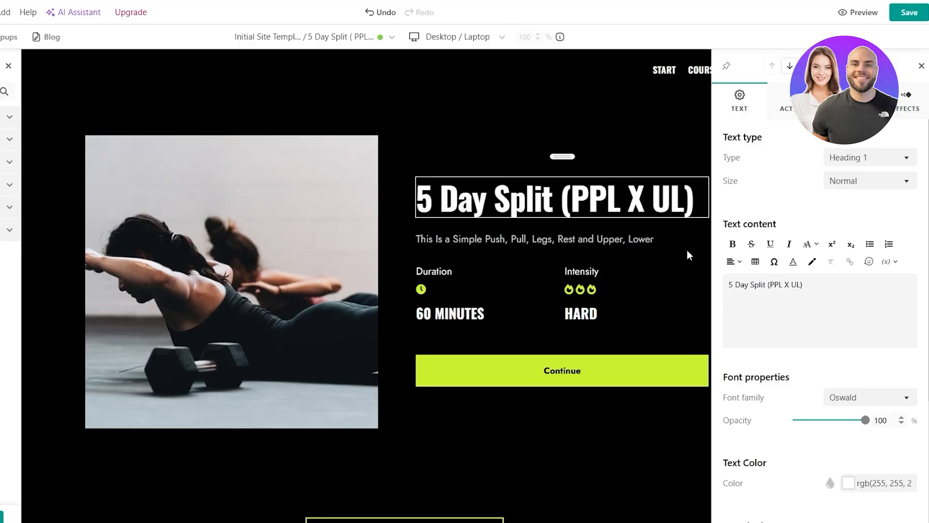
pyautogui.click(642, 116)
pyautogui.hotkey('ctrl', 's')
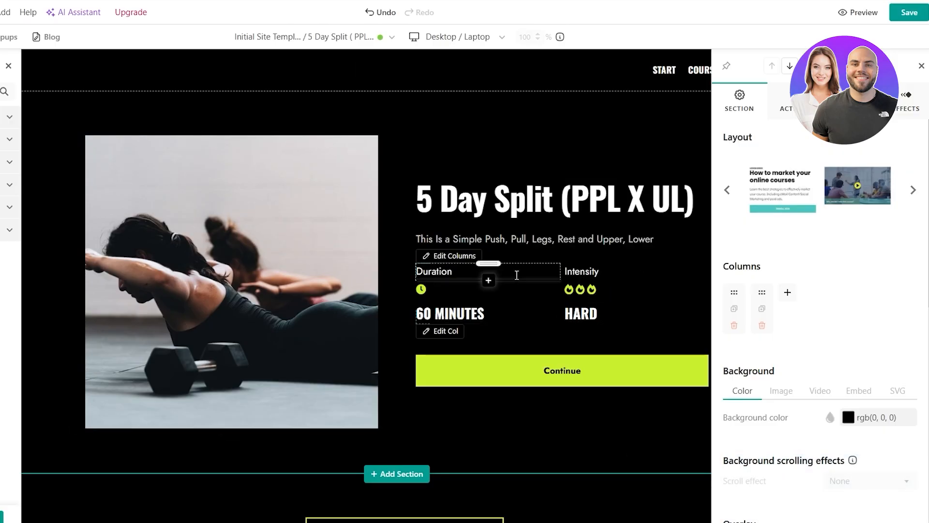
# Step: Set the duration text in the course header to 70 MINUTES and open the HARD intensity text for editing
pyautogui.click(456, 312)
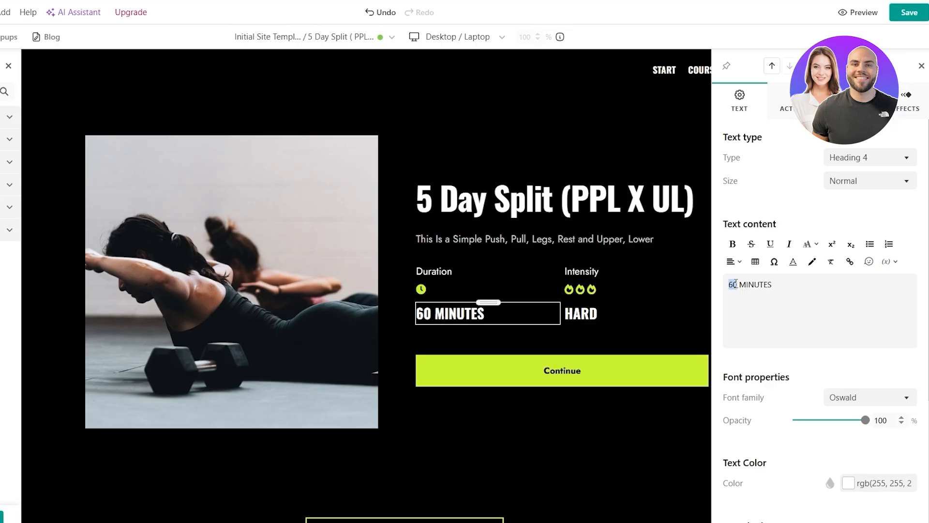
pyautogui.write('70')
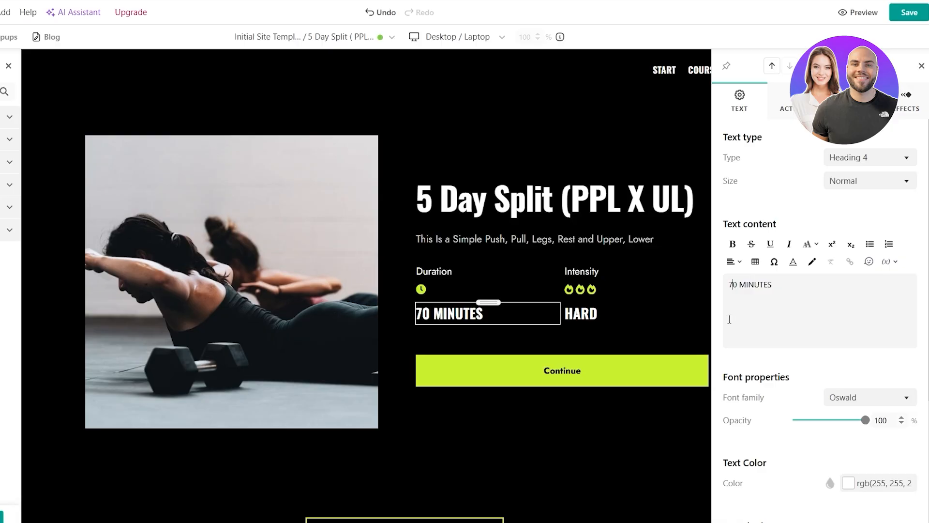
pyautogui.click(625, 314)
pyautogui.scroll(-1, 623, 315)
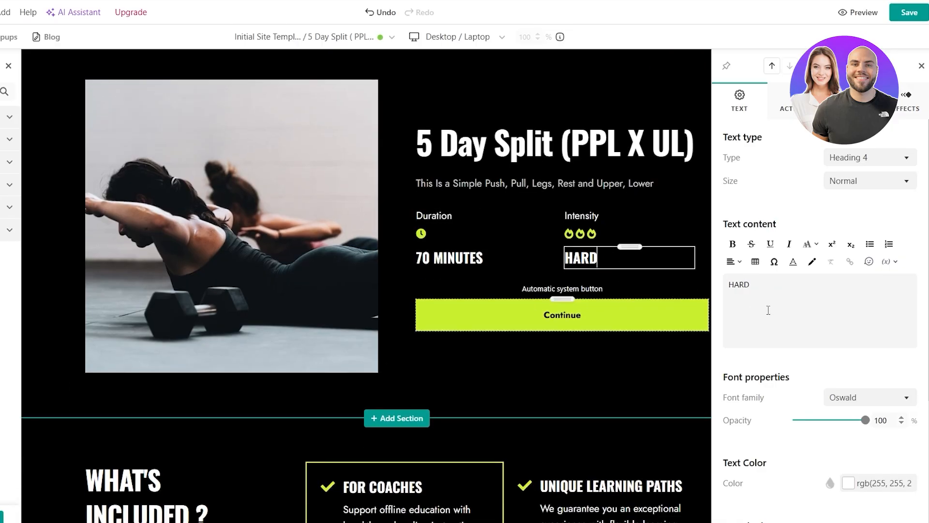
pyautogui.scroll(-3, 768, 310)
pyautogui.scroll(3, 749, 329)
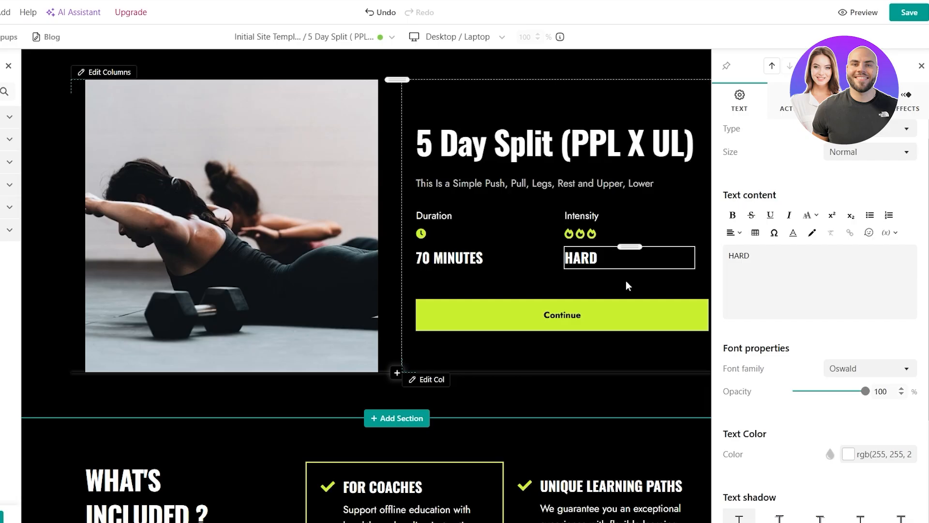
# Step: Open the image settings of the trainer's photo in the Meet the Trainer section
pyautogui.scroll(-7, 627, 285)
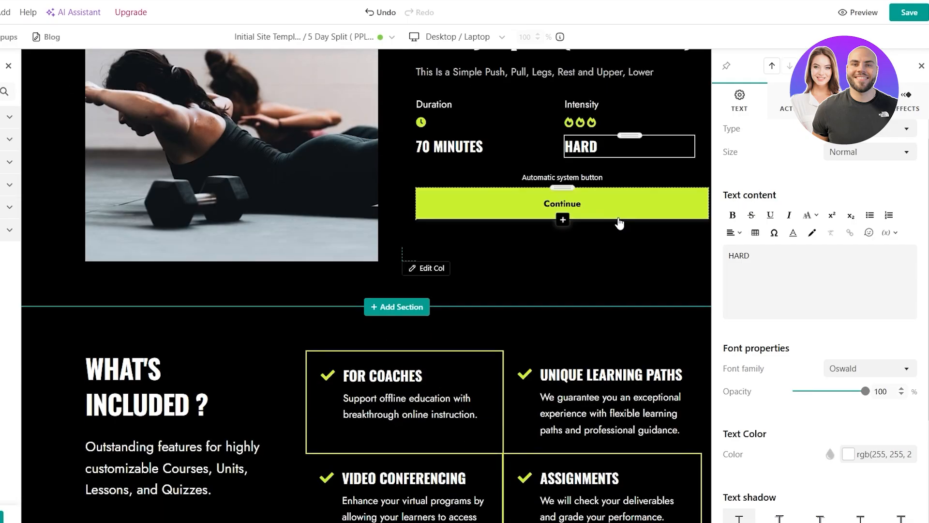
pyautogui.scroll(-9, 539, 352)
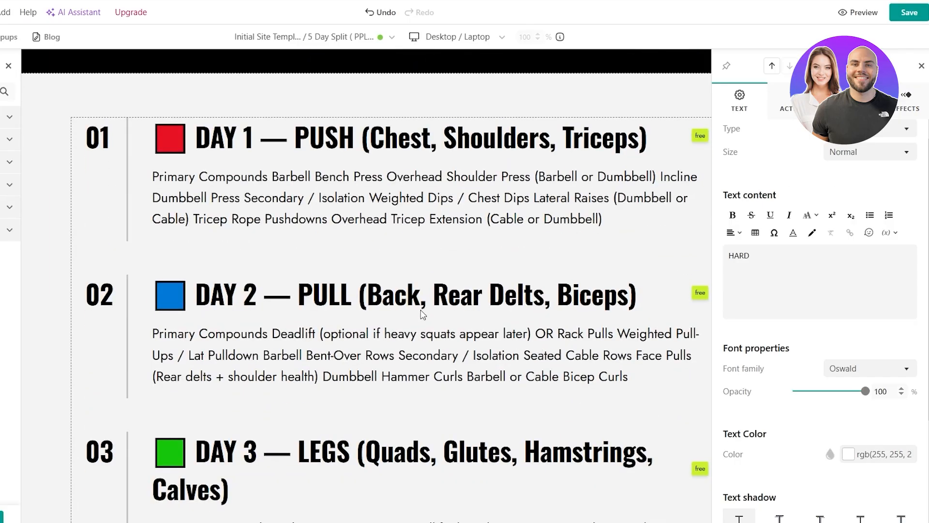
pyautogui.scroll(-17, 422, 314)
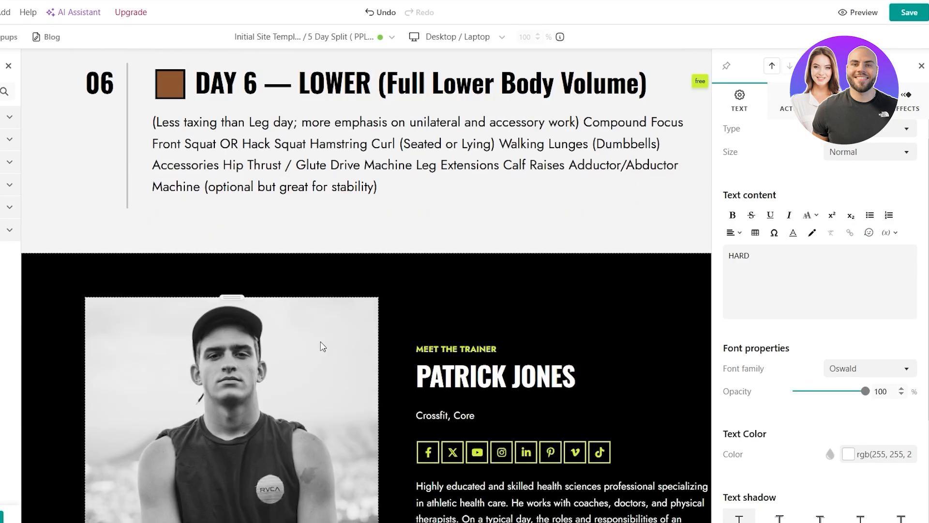
pyautogui.scroll(-5, 323, 346)
pyautogui.click(216, 187)
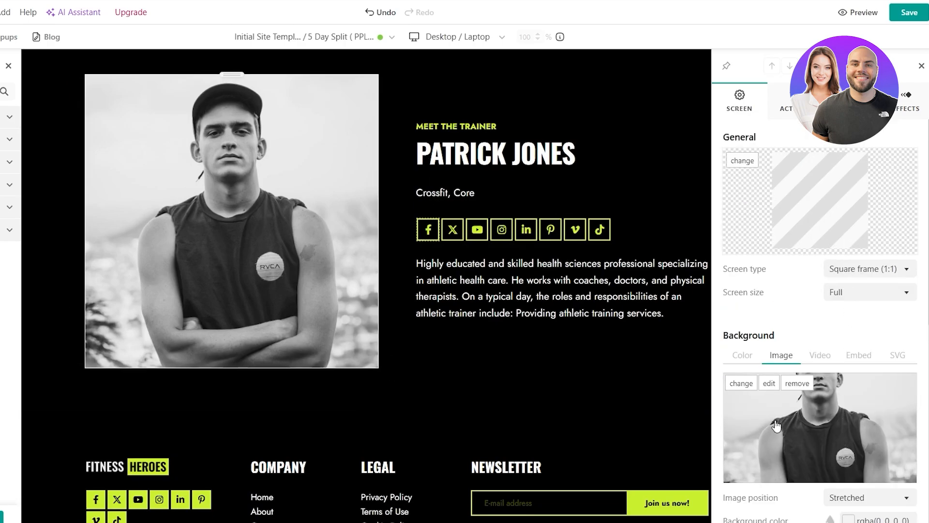
# Step: Set the click action of the trainer's Facebook icon to Social link
pyautogui.click(620, 240)
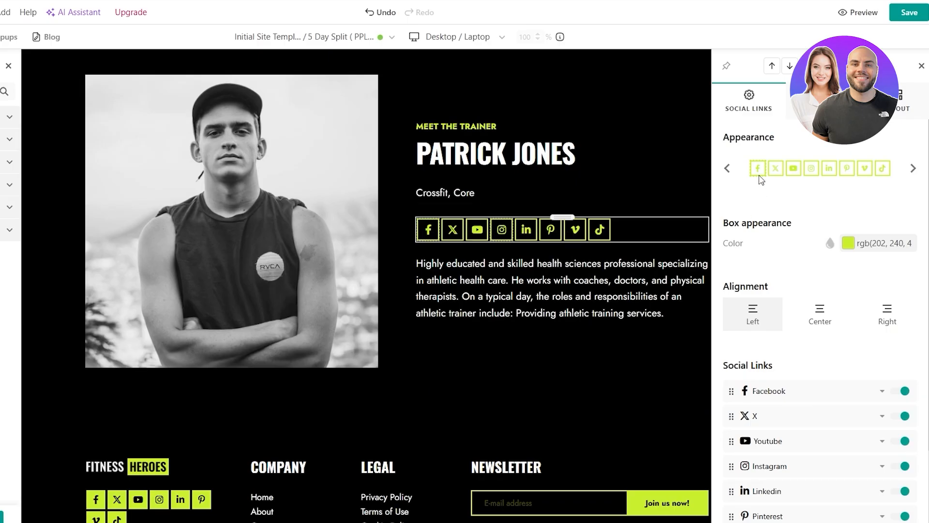
pyautogui.scroll(-2, 784, 380)
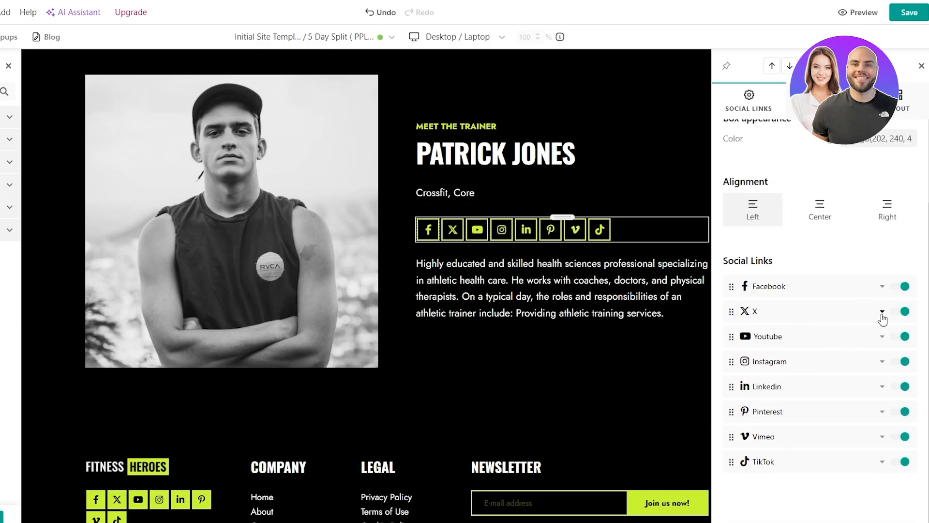
pyautogui.click(882, 287)
pyautogui.click(864, 338)
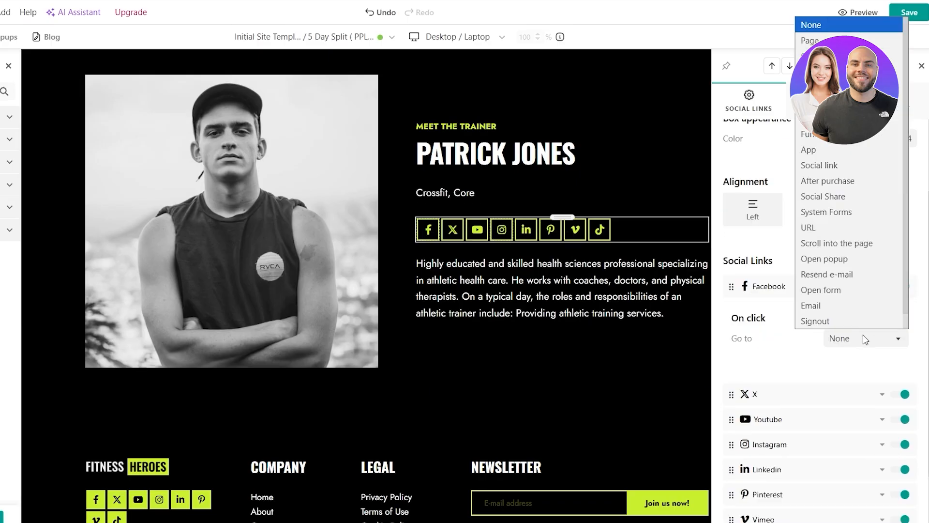
pyautogui.click(864, 338)
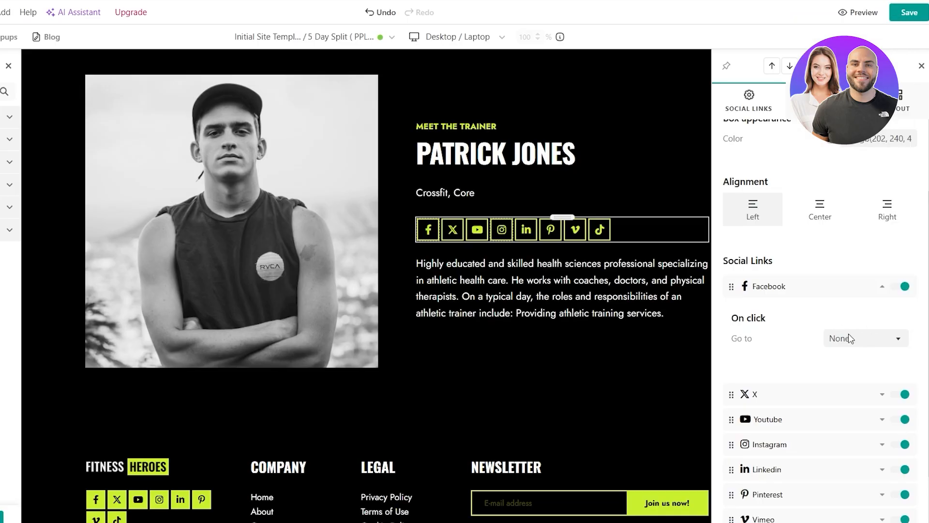
pyautogui.click(849, 337)
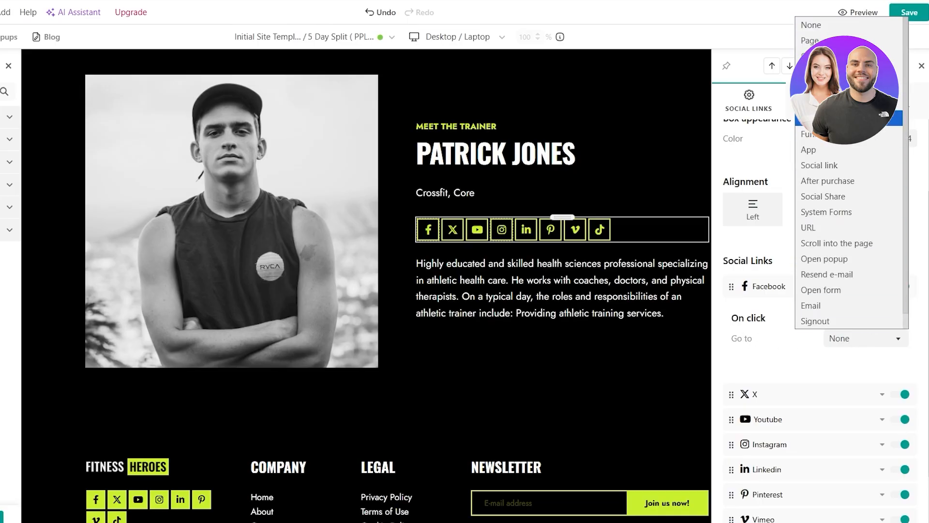
pyautogui.click(844, 164)
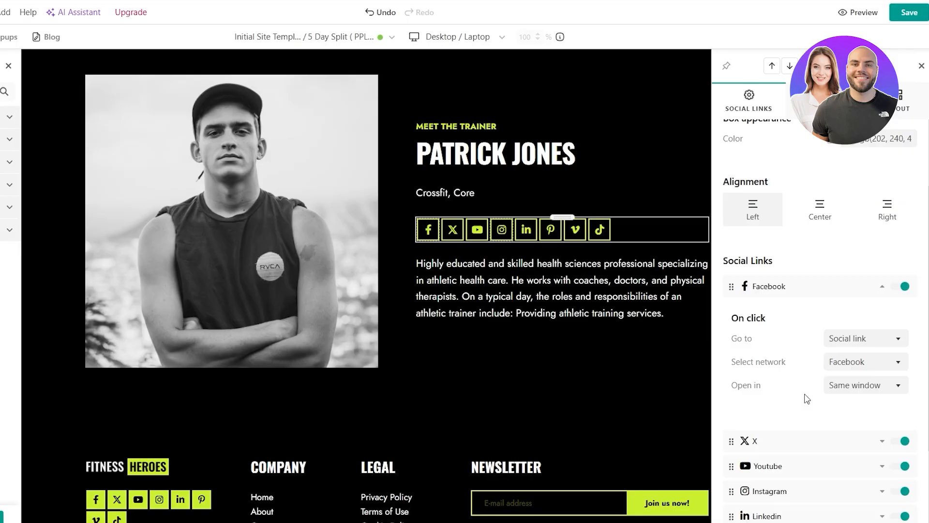
# Step: Check the network and window options of the trainer's Facebook link, keeping Facebook and Same window
pyautogui.click(847, 345)
pyautogui.click(864, 356)
pyautogui.click(854, 357)
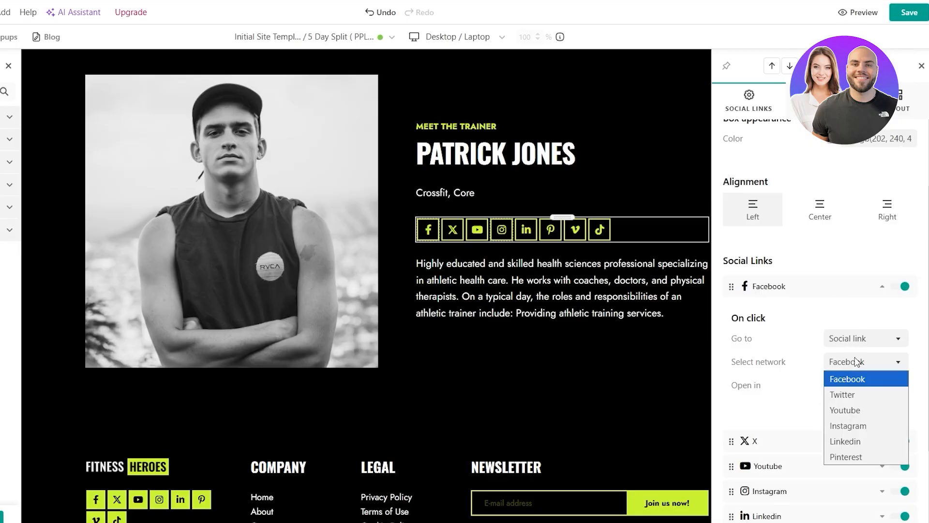
pyautogui.click(846, 383)
pyautogui.click(844, 386)
pyautogui.click(783, 392)
pyautogui.scroll(-3, 788, 393)
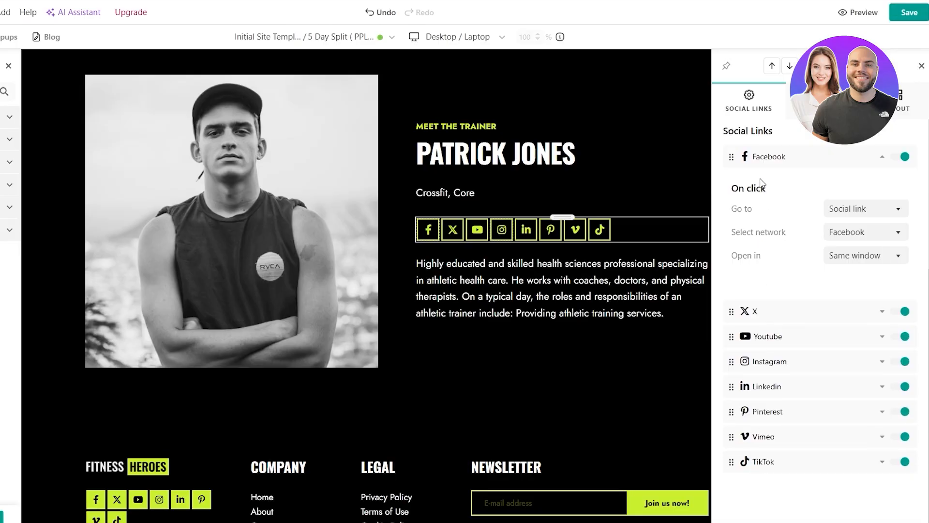
# Step: Browse the site's page list, expanding the Affiliates, Course and External pages groups
pyautogui.scroll(15, 504, 411)
pyautogui.scroll(10, 504, 412)
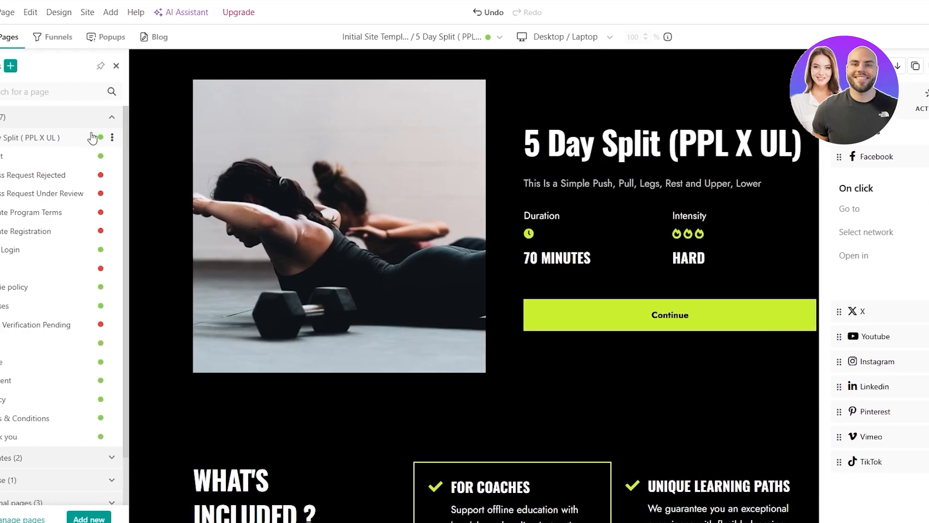
pyautogui.scroll(-1, 65, 267)
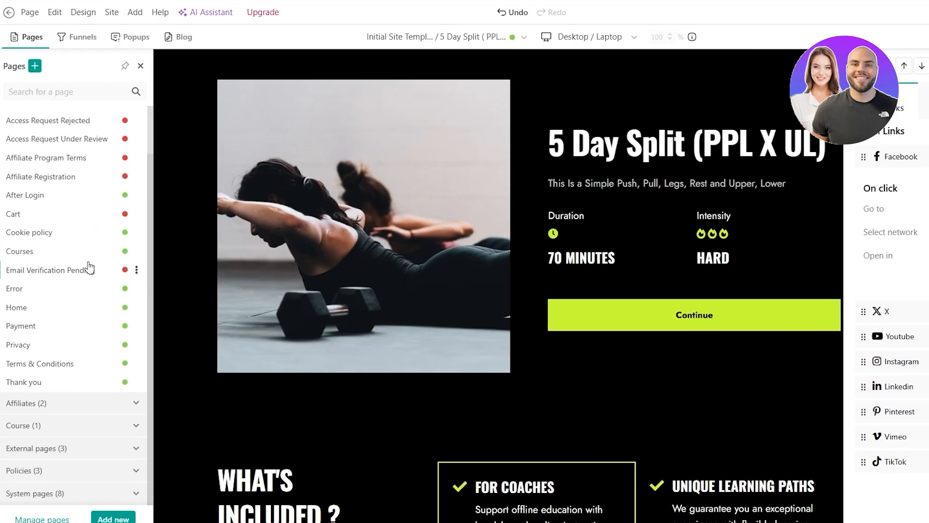
pyautogui.scroll(2, 96, 259)
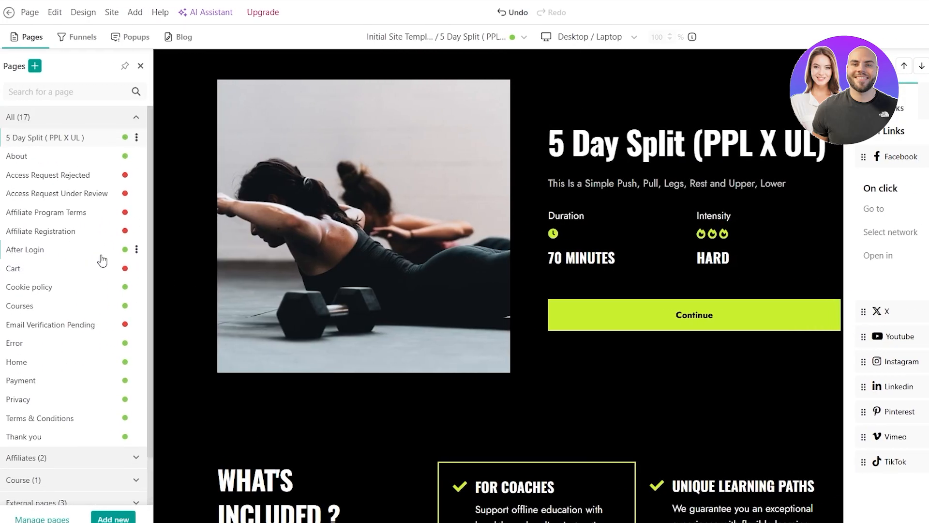
pyautogui.scroll(-2, 63, 387)
pyautogui.click(57, 403)
pyautogui.scroll(-1, 58, 411)
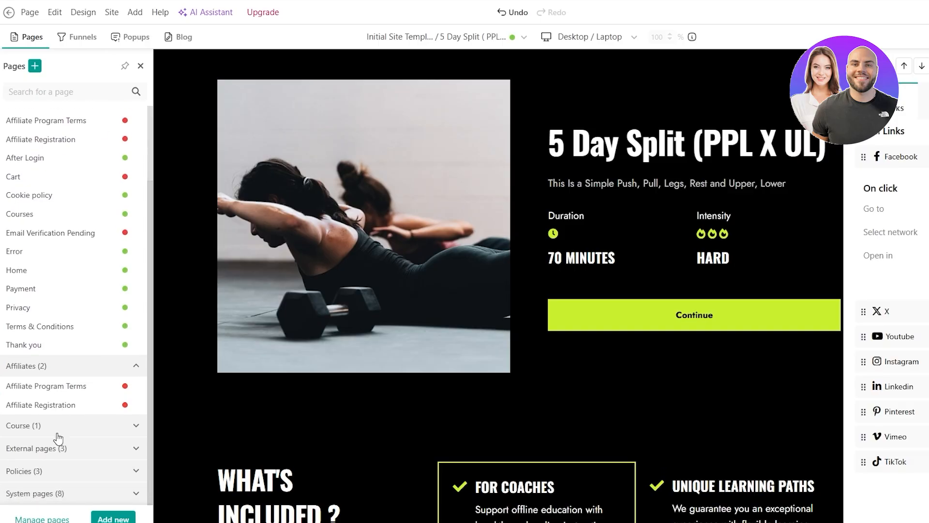
pyautogui.click(58, 432)
pyautogui.click(59, 452)
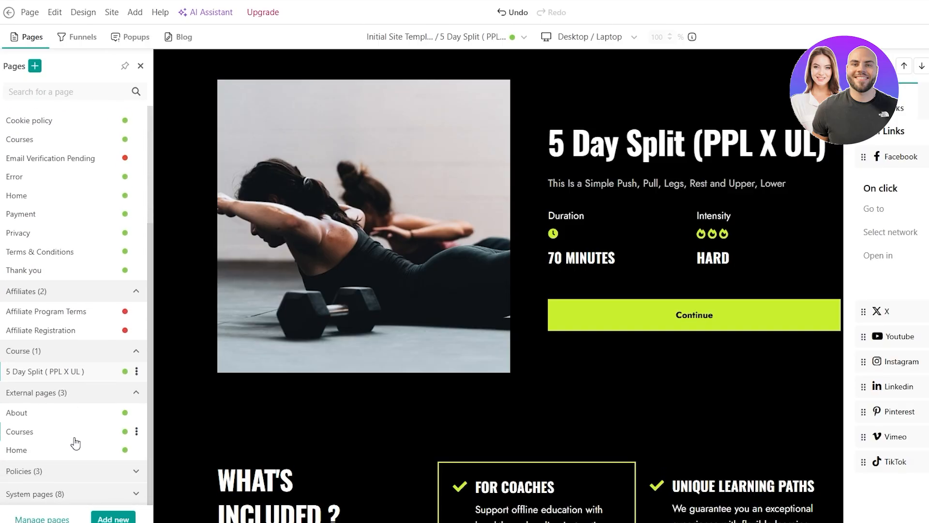
pyautogui.scroll(3, 85, 477)
pyautogui.scroll(1, 692, 193)
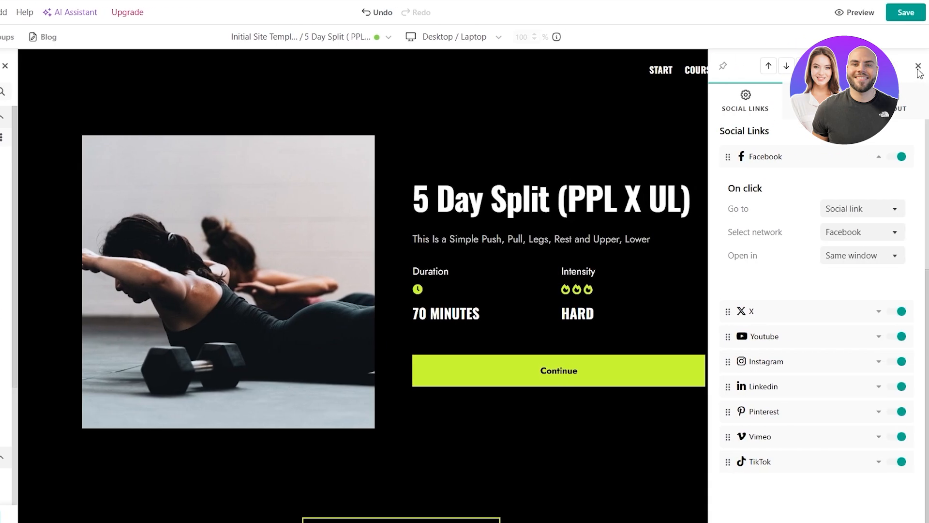
# Step: Close the social links settings, save the course page, and go to the course's General settings
pyautogui.click(918, 68)
pyautogui.scroll(-20, 535, 396)
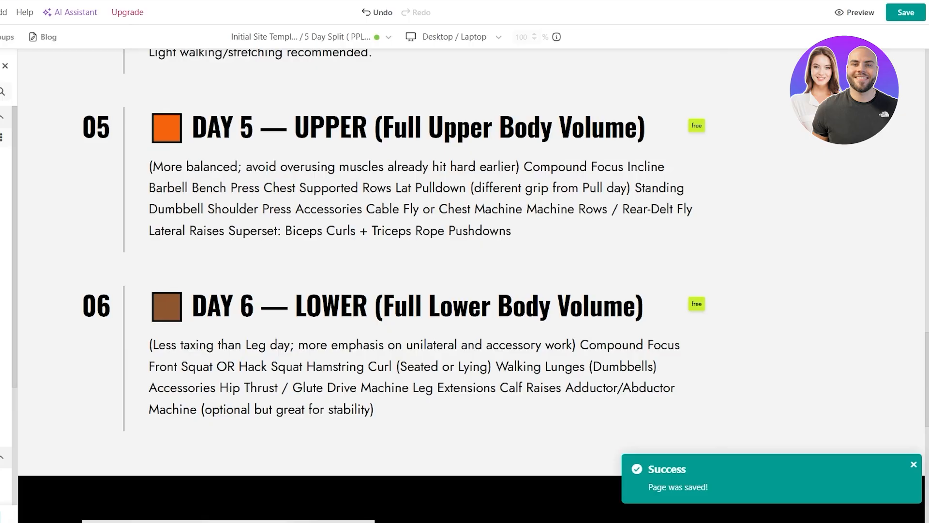
pyautogui.click(6, 13)
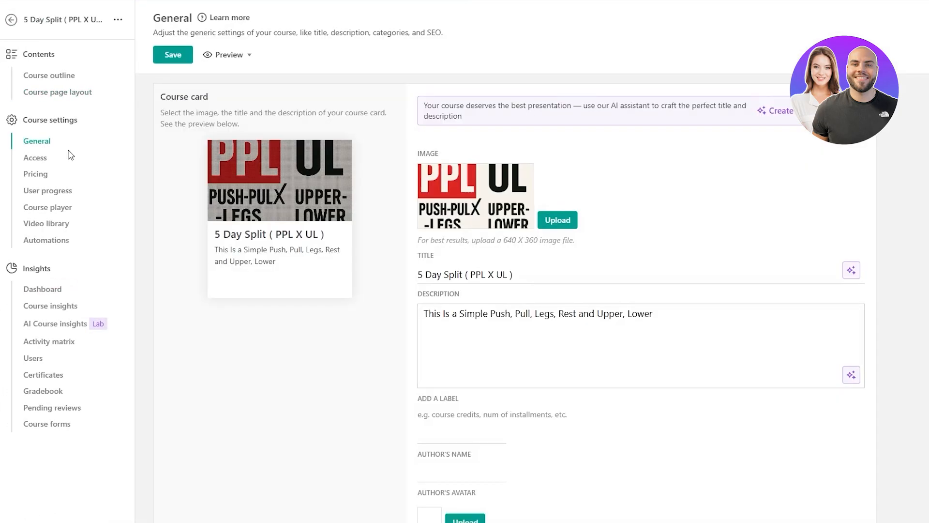
pyautogui.scroll(-2, 595, 327)
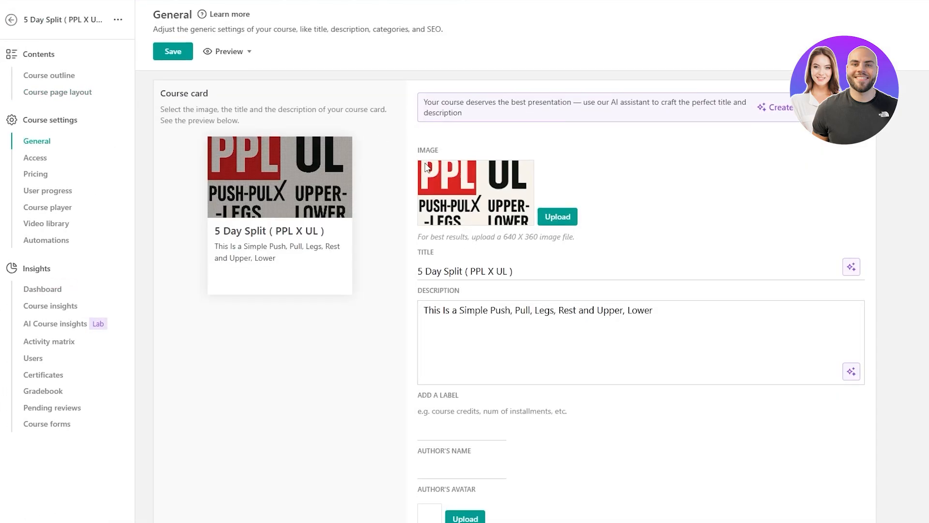
# Step: Review the course's General settings, covering card details, categories, notification emails and SEO, and go to the Access settings
pyautogui.scroll(-1, 595, 328)
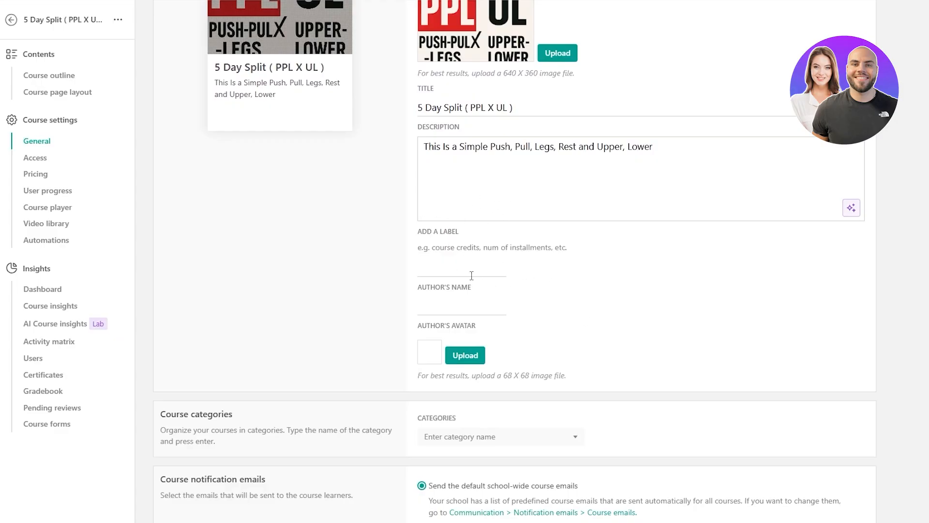
pyautogui.scroll(-8, 471, 275)
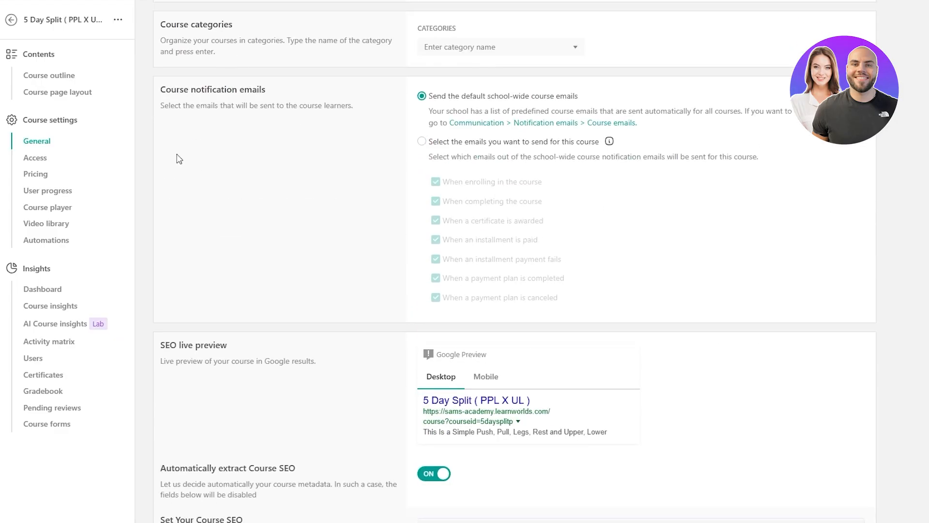
pyautogui.click(36, 159)
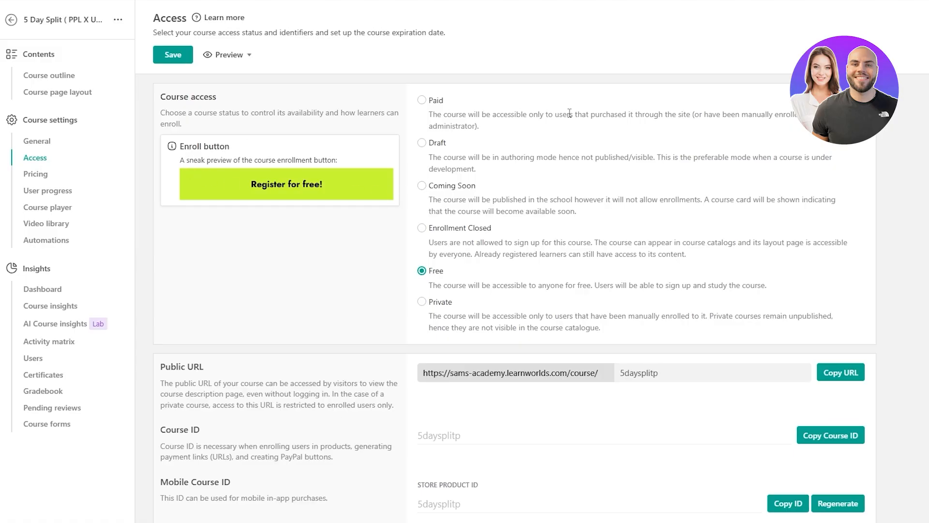
# Step: Try the different course access statuses, including Draft, Coming Soon, Enrollment Closed and Private, and set the access to Paid
pyautogui.click(422, 100)
pyautogui.click(422, 142)
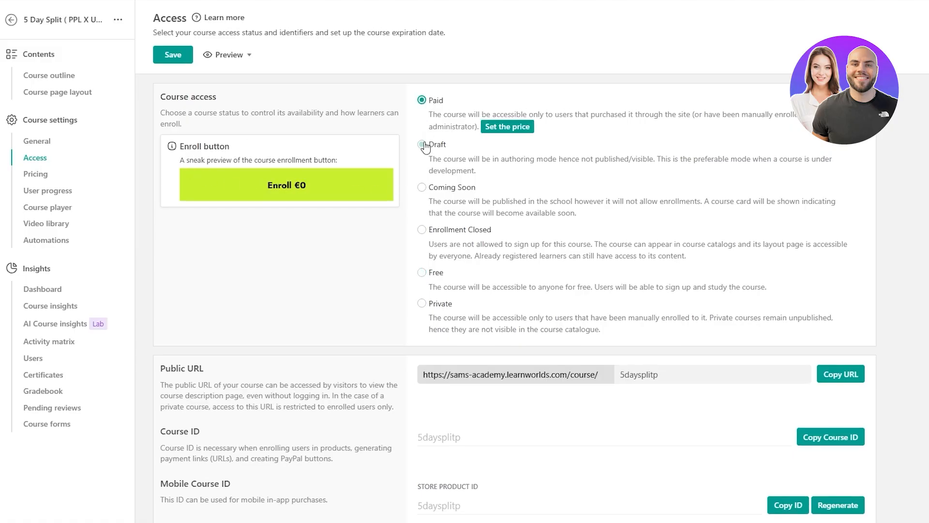
pyautogui.click(422, 185)
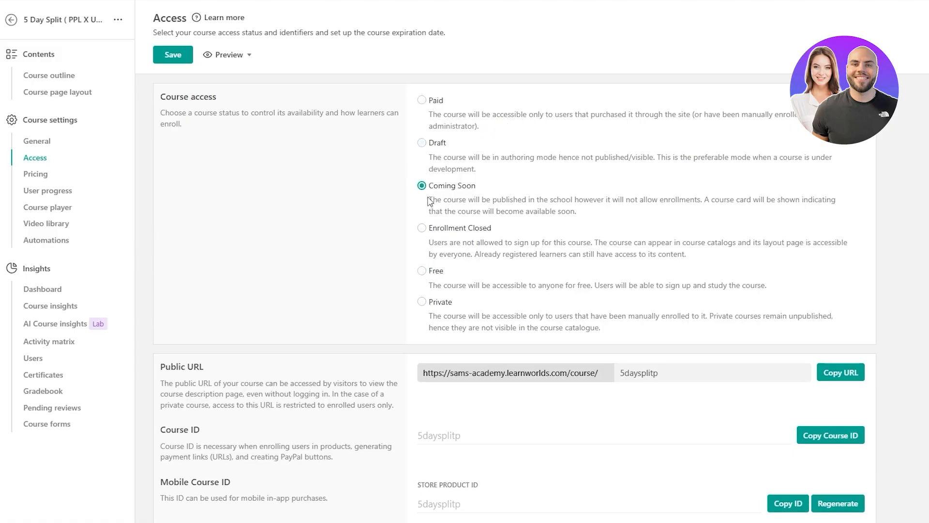
pyautogui.click(422, 228)
pyautogui.click(422, 270)
pyautogui.click(422, 302)
pyautogui.click(421, 101)
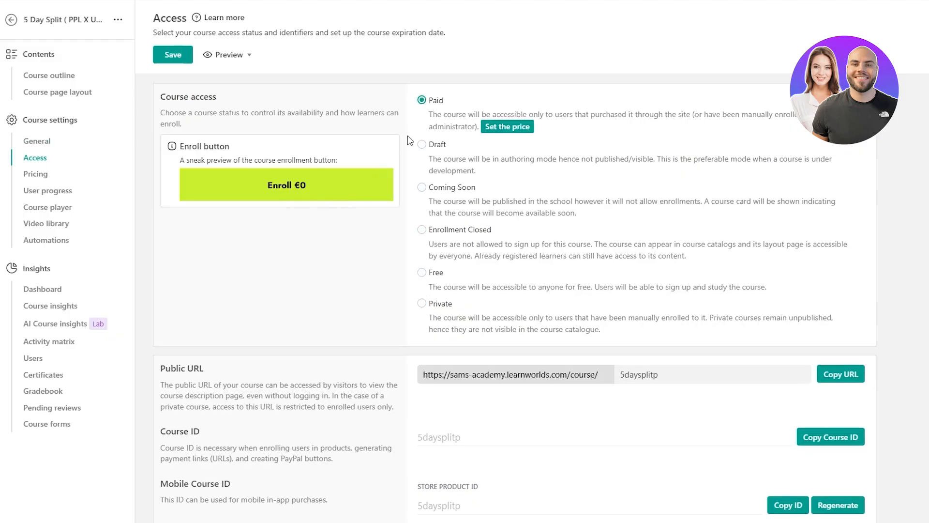
# Step: Go to the course's price settings and set the price to €5
pyautogui.click(525, 127)
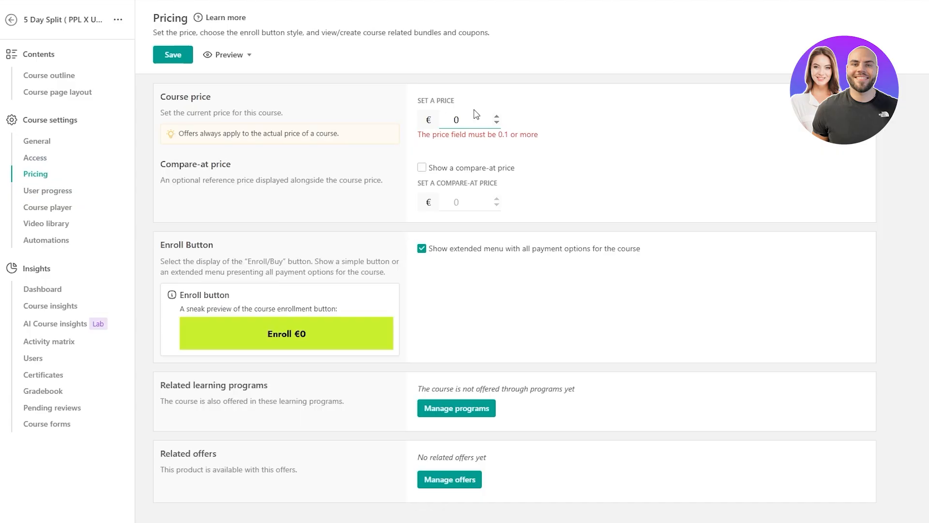
pyautogui.moveTo(483, 117); pyautogui.dragTo(437, 119)
pyautogui.write('20')
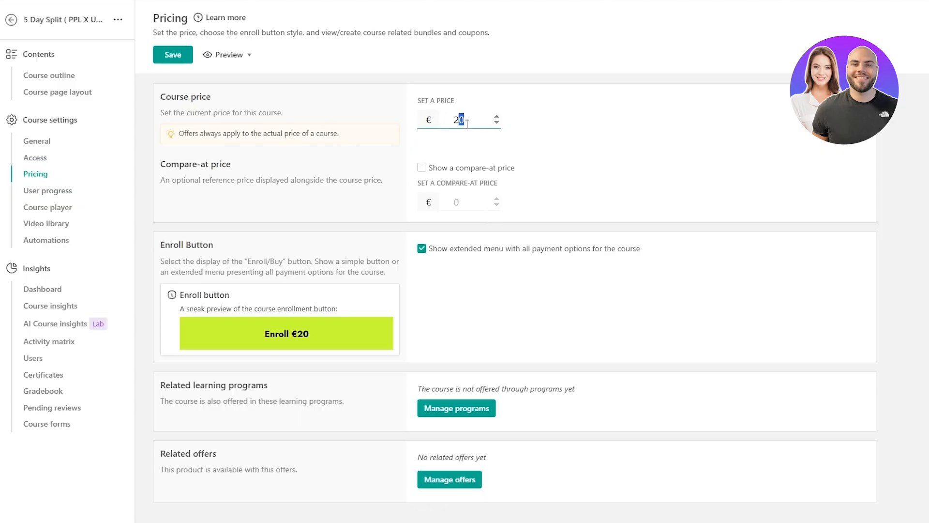
pyautogui.doubleClick(467, 121)
pyautogui.write('5')
pyautogui.click(512, 279)
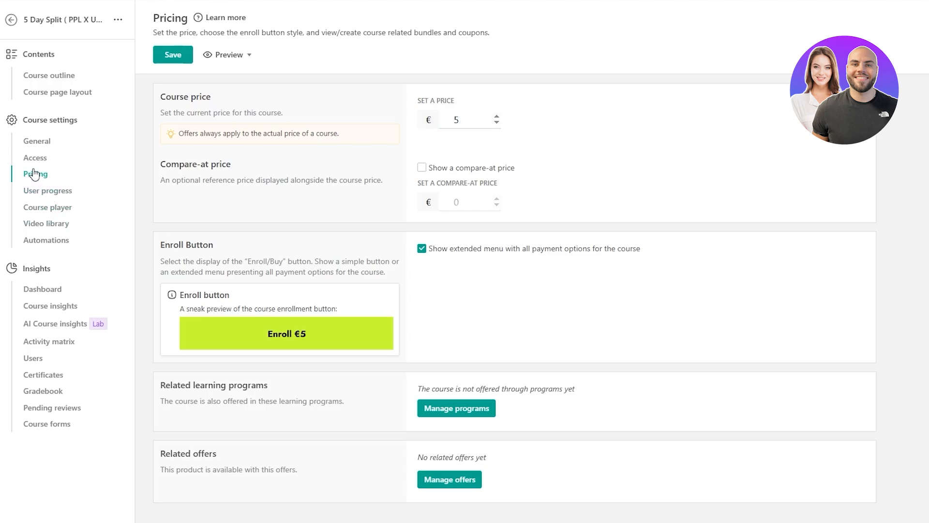
# Step: Show a compare-at price of €10 for the course, and save the pricing changes when returning to the Access settings
pyautogui.click(421, 170)
pyautogui.doubleClick(438, 202)
pyautogui.write('10')
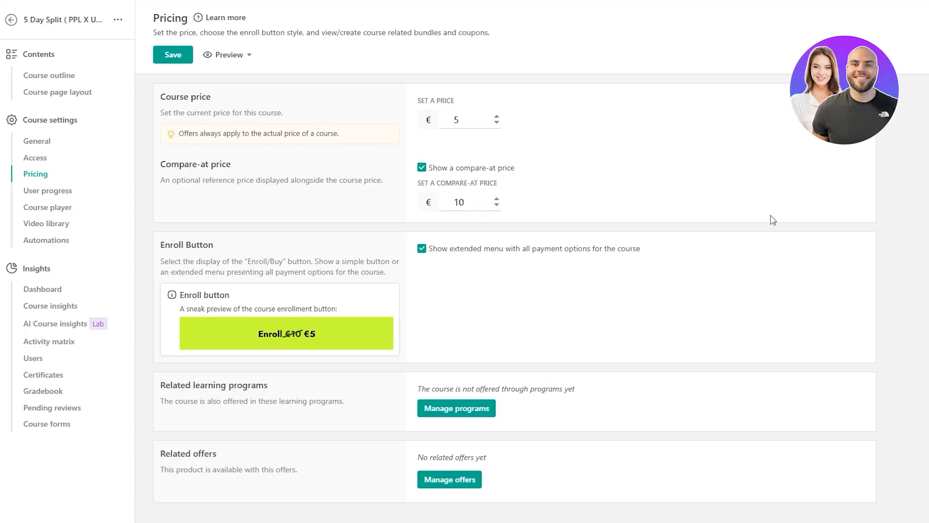
pyautogui.click(46, 163)
pyautogui.click(473, 303)
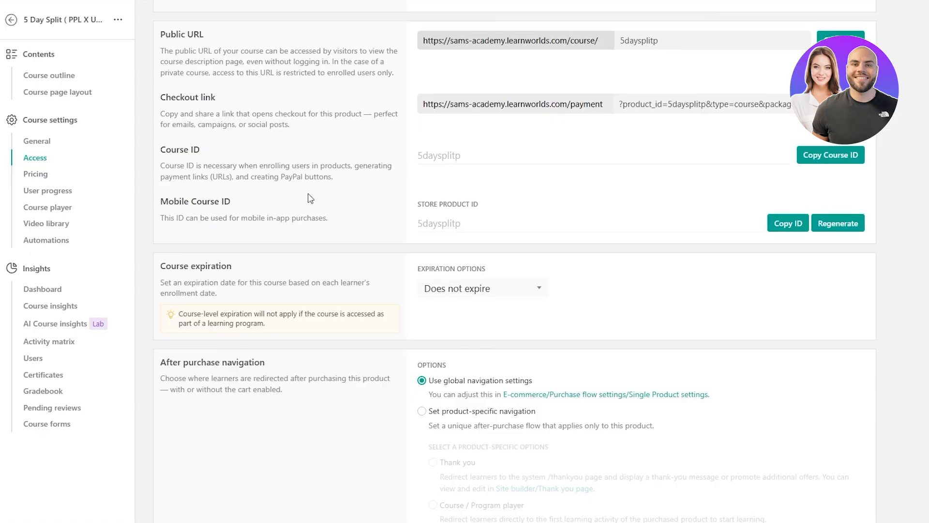
# Step: Review the course's public URL, checkout link, course IDs, expiration and after-purchase navigation options
pyautogui.scroll(5, 778, 204)
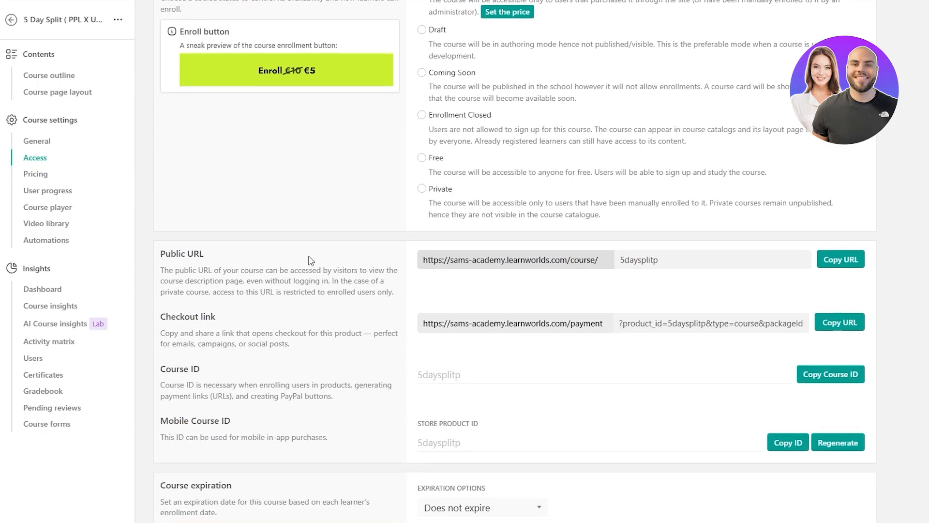
pyautogui.scroll(-2, 261, 288)
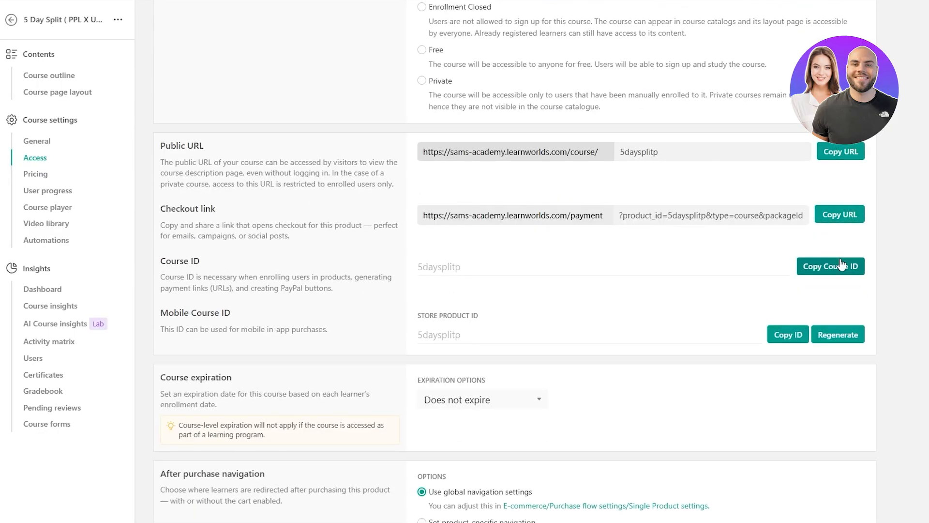
pyautogui.scroll(-3, 819, 326)
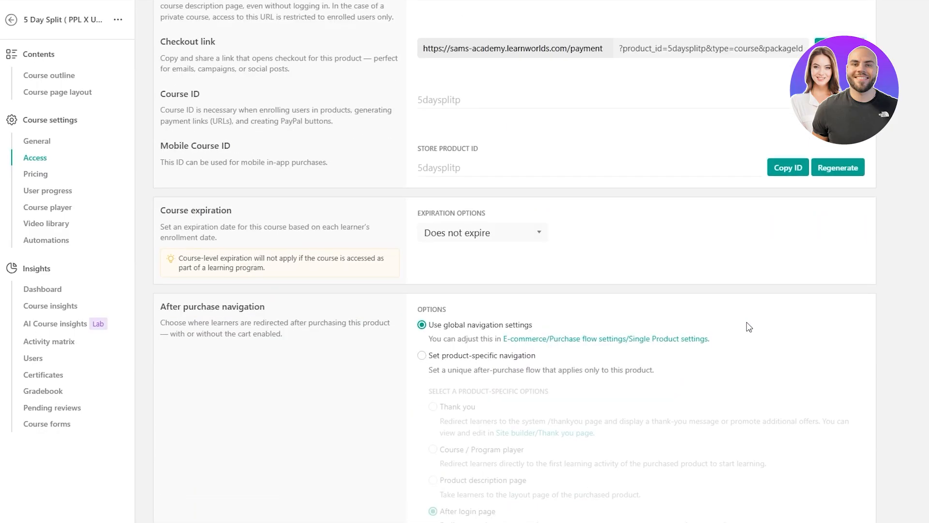
# Step: Go to the User progress settings and review the completion rules for each learning activity type
pyautogui.click(43, 173)
pyautogui.click(45, 191)
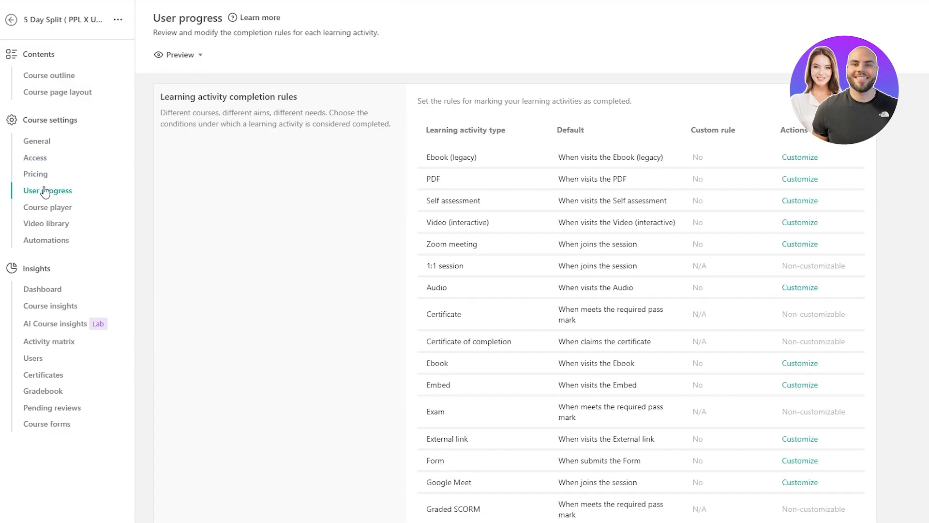
pyautogui.scroll(-2, 506, 201)
pyautogui.scroll(2, 512, 192)
# Step: Set the course player skin to Classic and save the changes while moving on to the Video library
pyautogui.click(51, 207)
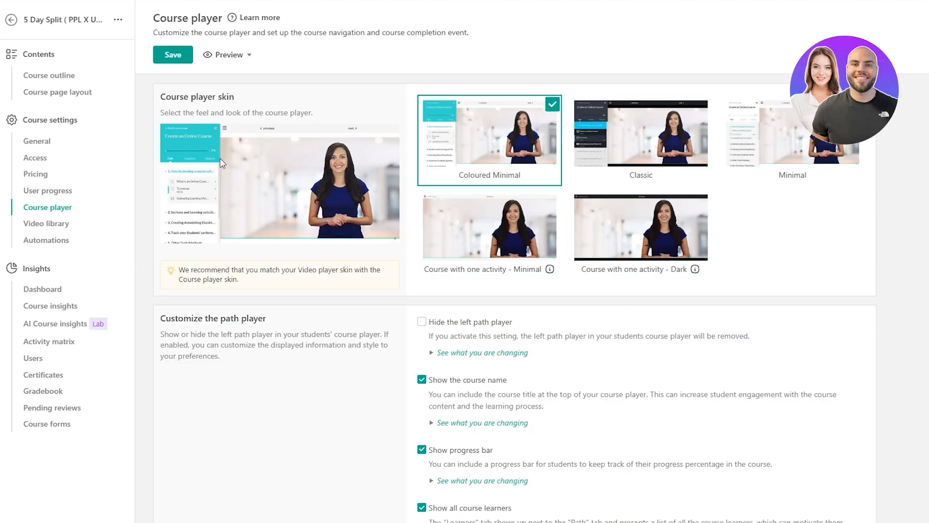
pyautogui.click(661, 124)
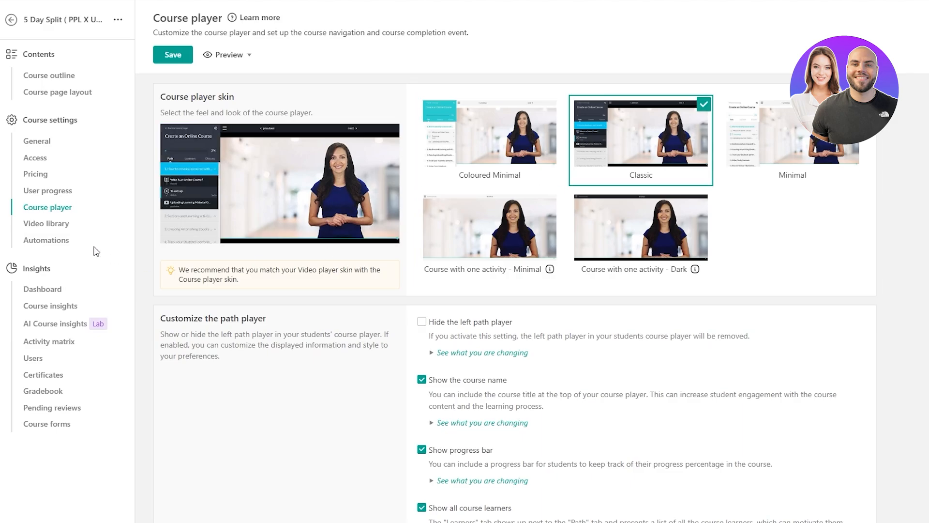
pyautogui.click(68, 224)
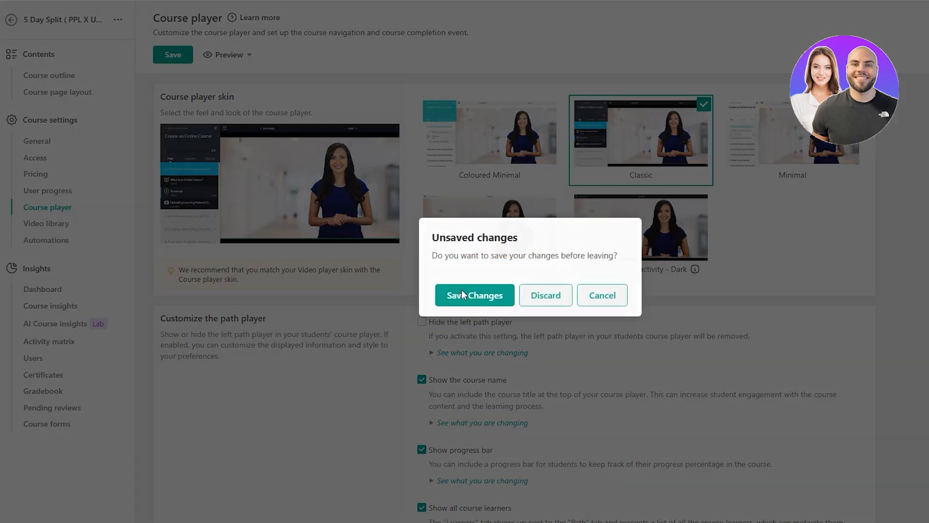
pyautogui.click(461, 290)
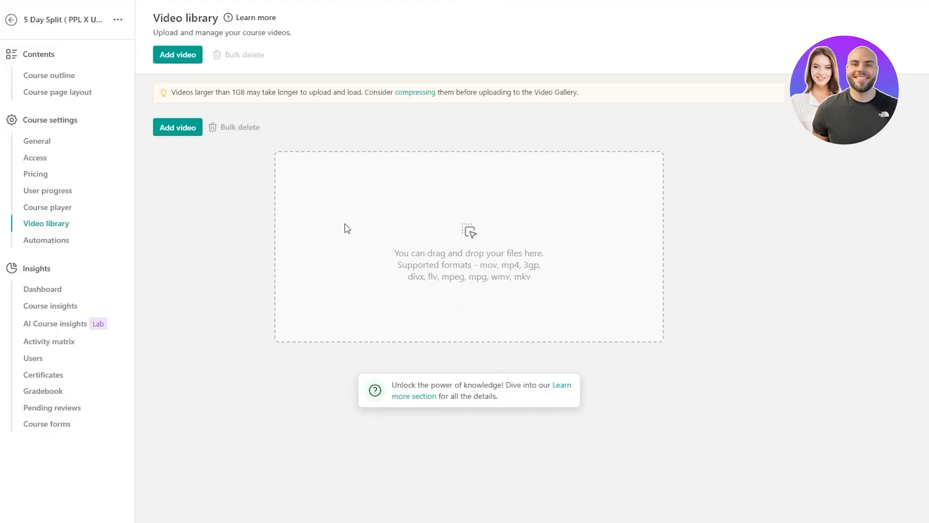
# Step: Look through the course's automation templates and open the course insights dashboard
pyautogui.click(46, 241)
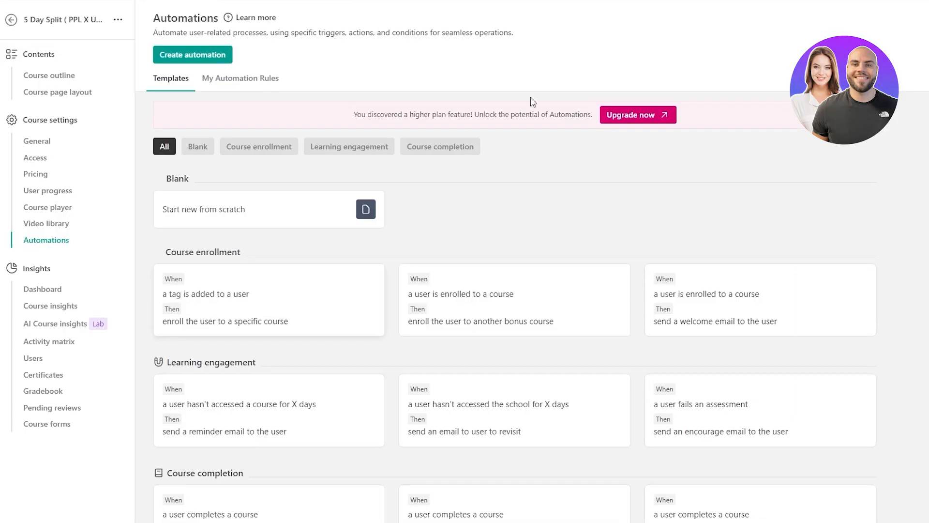
pyautogui.scroll(-1, 556, 171)
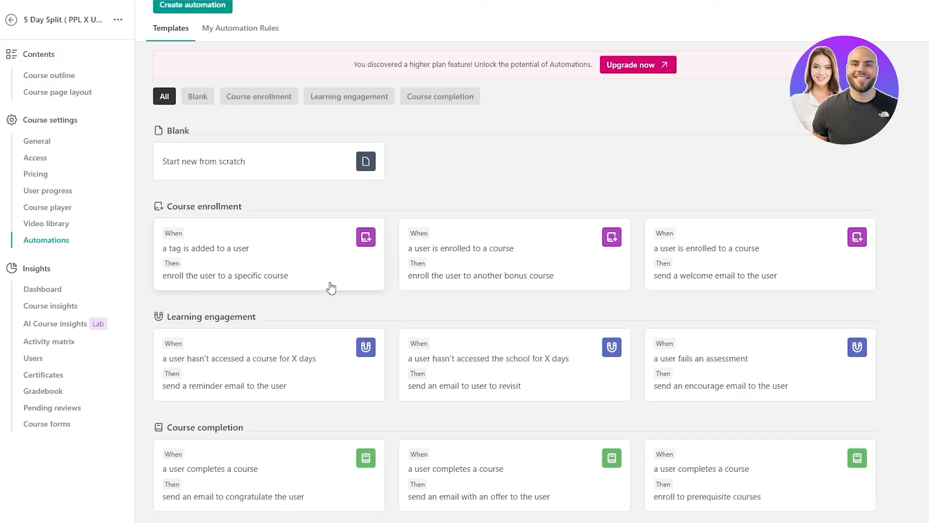
pyautogui.scroll(-1, 341, 305)
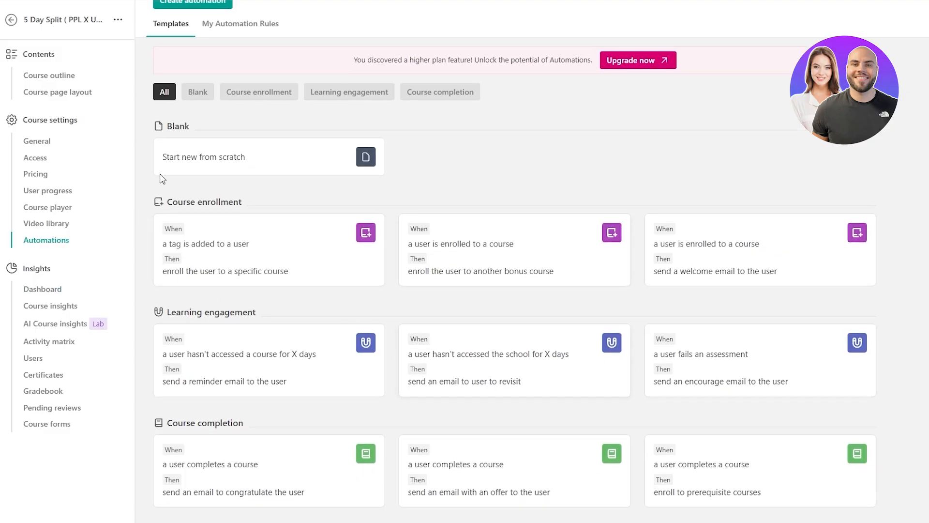
pyautogui.click(59, 294)
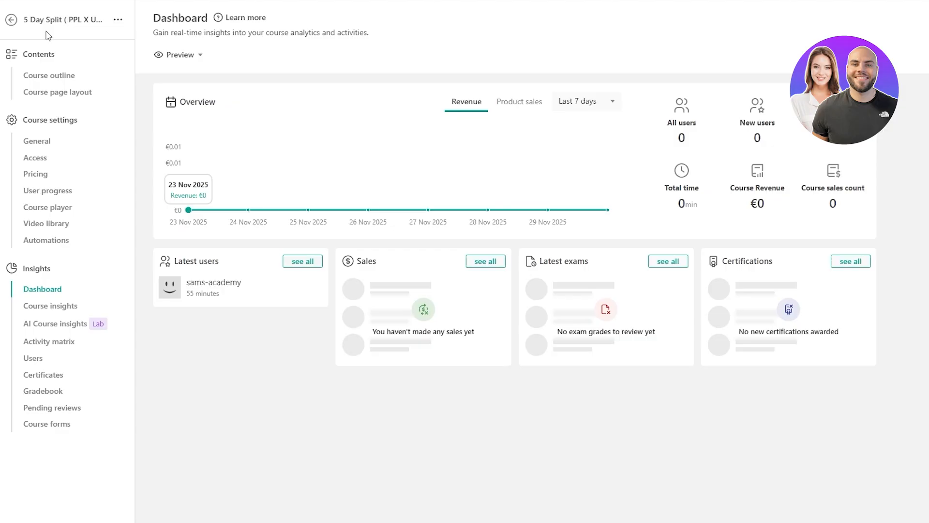
# Step: Return to the school dashboard and look through the getting-started checklist, expanding its payment gateway and business integration items
pyautogui.click(8, 21)
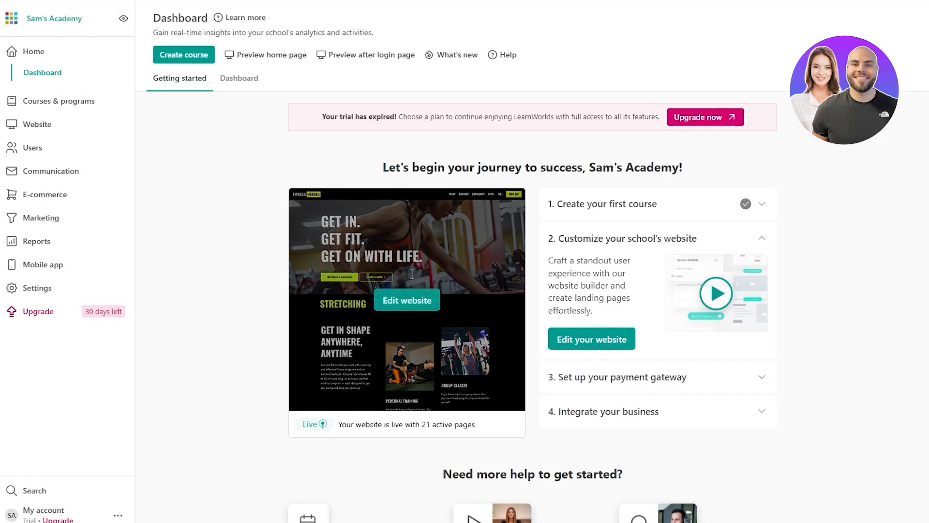
pyautogui.scroll(-3, 643, 284)
pyautogui.scroll(3, 642, 284)
pyautogui.scroll(-2, 633, 314)
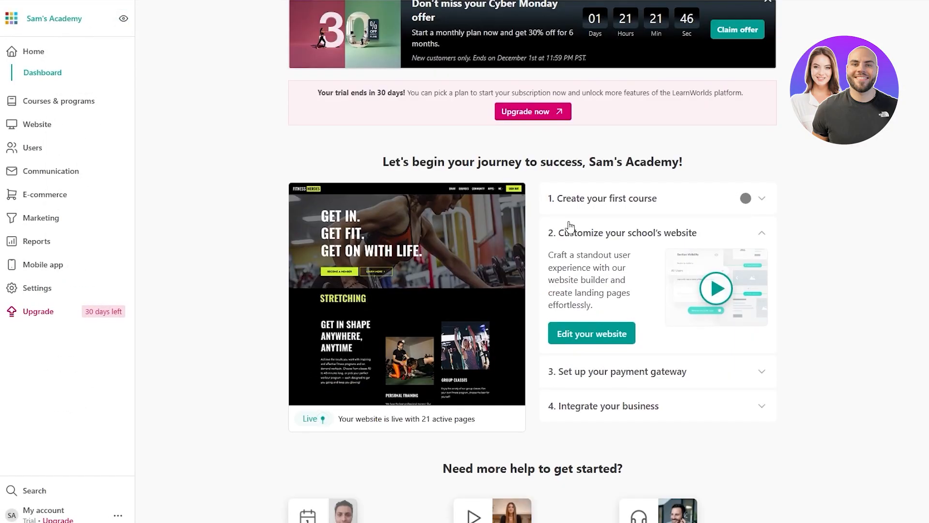
pyautogui.scroll(-2, 633, 290)
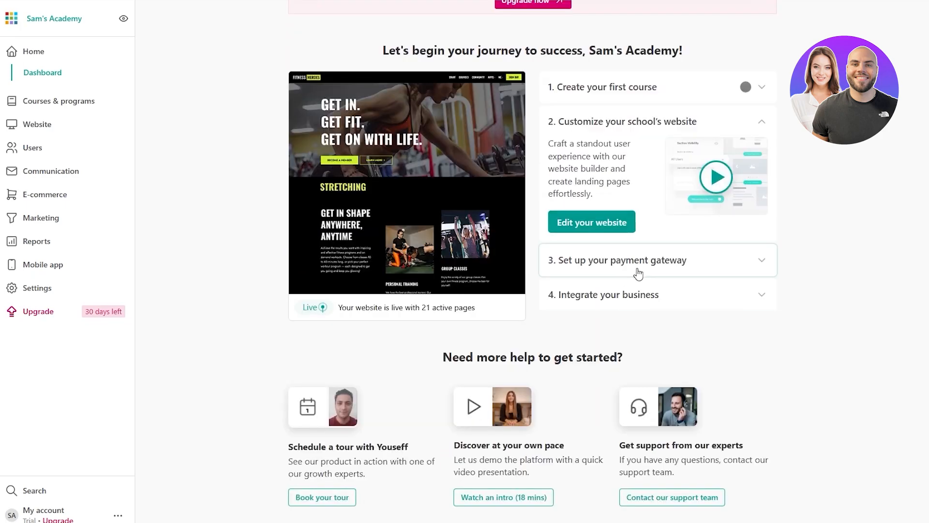
pyautogui.click(639, 270)
pyautogui.click(639, 286)
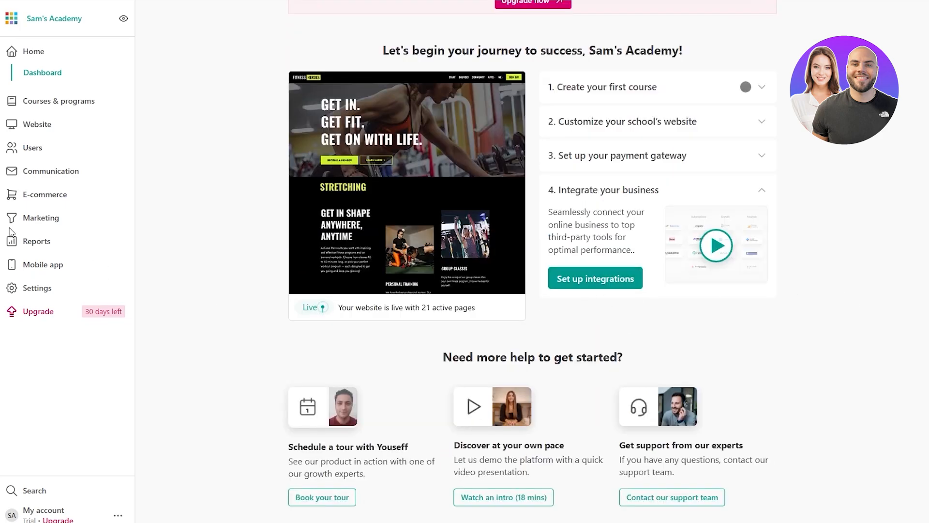
# Step: Look over the website Design page with its site preview and site flavors, and open the Users section
pyautogui.click(46, 123)
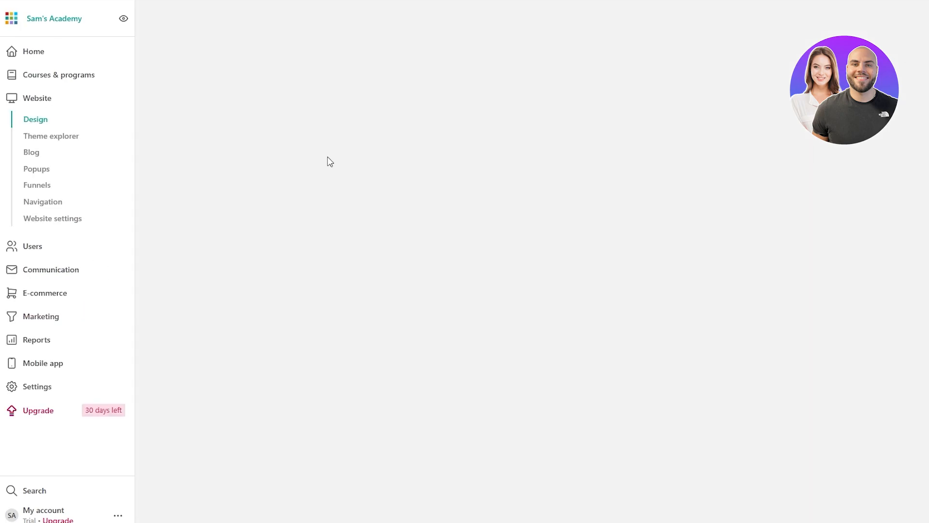
pyautogui.scroll(-5, 492, 172)
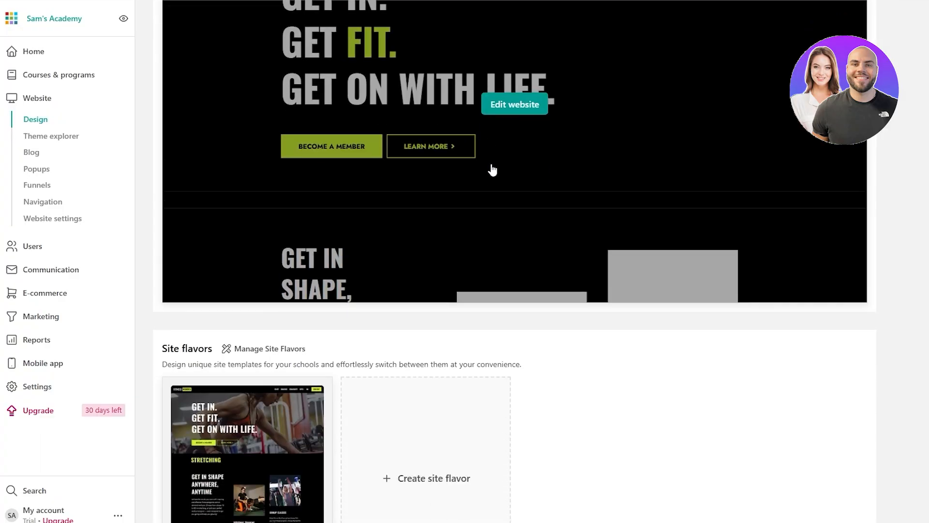
pyautogui.scroll(5, 492, 171)
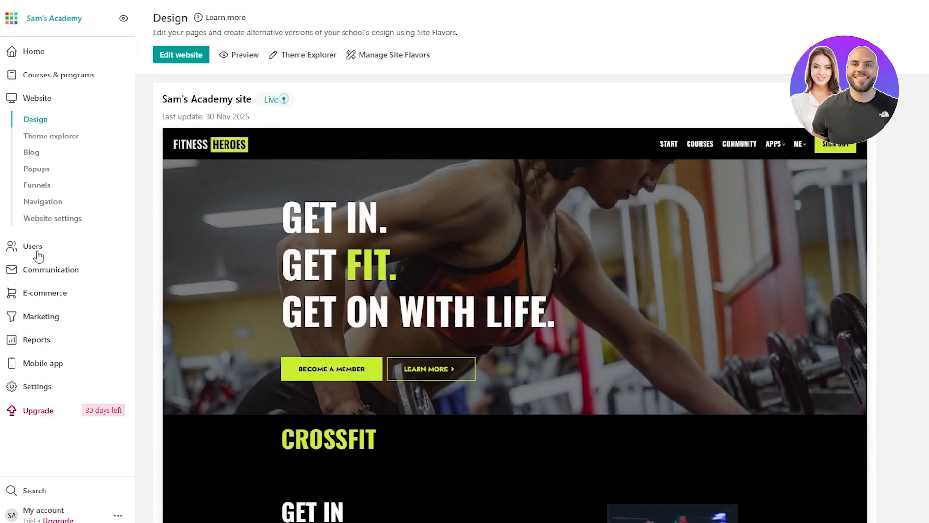
pyautogui.click(38, 251)
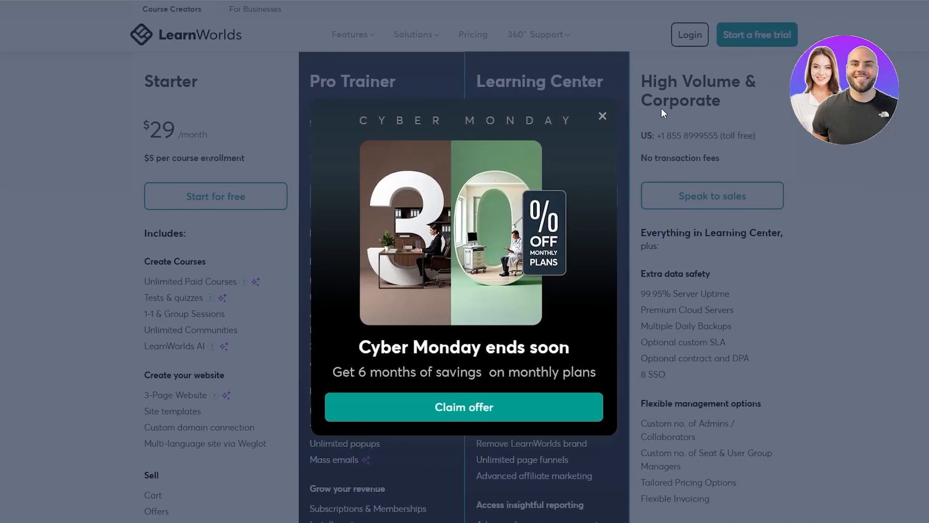
# Step: Dismiss the Cyber Monday offer and check the Starter plan's monthly price and per-enrollment fee
pyautogui.click(661, 108)
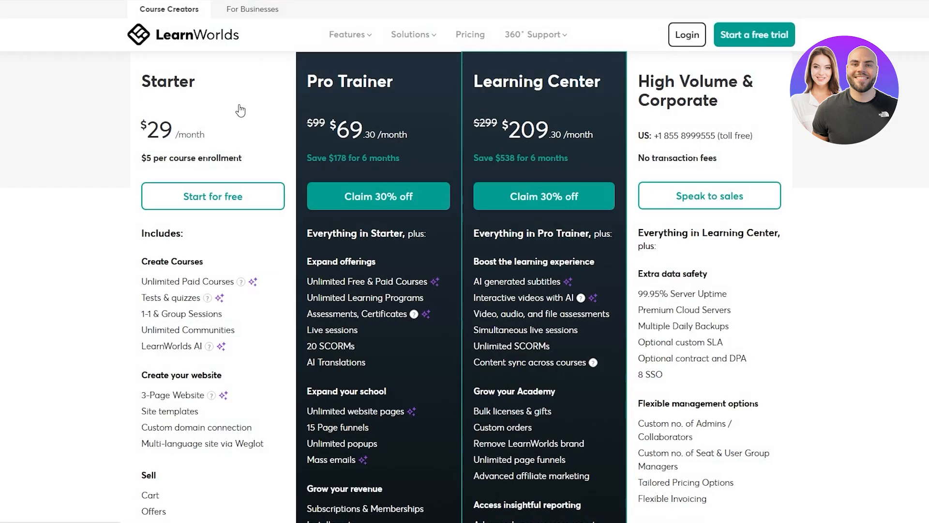
pyautogui.scroll(1, 678, 141)
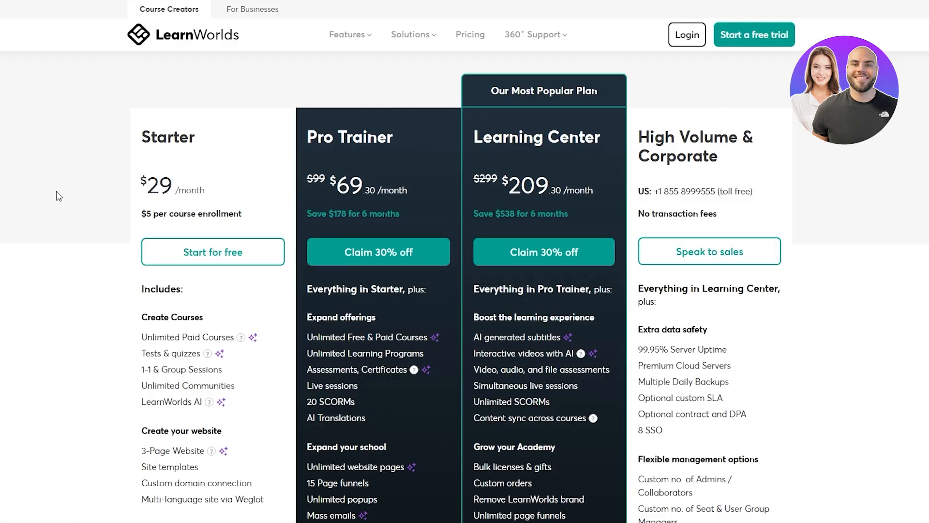
pyautogui.moveTo(143, 178); pyautogui.dragTo(201, 185)
pyautogui.moveTo(148, 214); pyautogui.dragTo(242, 214)
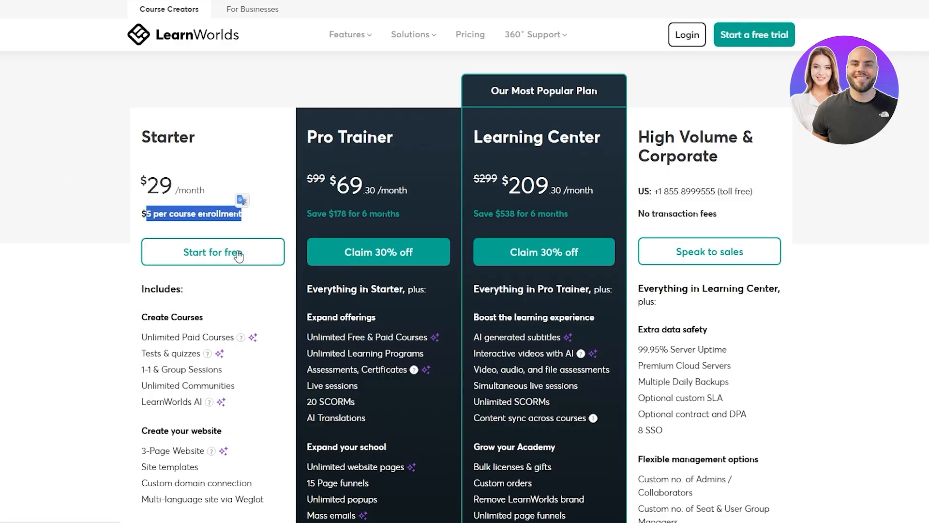
# Step: Read through the Starter plan's included features, from course creation and website tools to selling and school management
pyautogui.scroll(-1, 134, 299)
pyautogui.moveTo(166, 285); pyautogui.dragTo(271, 288)
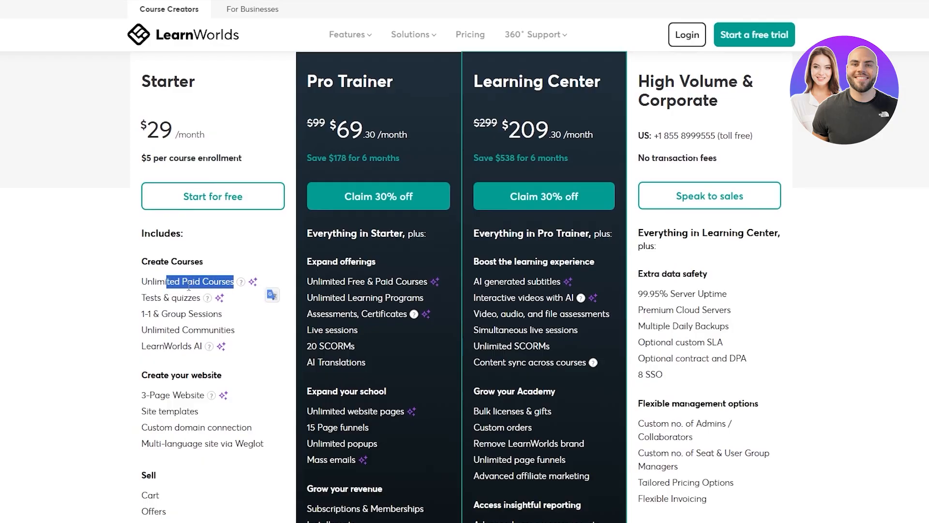
pyautogui.click(163, 285)
pyautogui.moveTo(146, 282); pyautogui.dragTo(222, 282)
pyautogui.moveTo(157, 298); pyautogui.dragTo(182, 299)
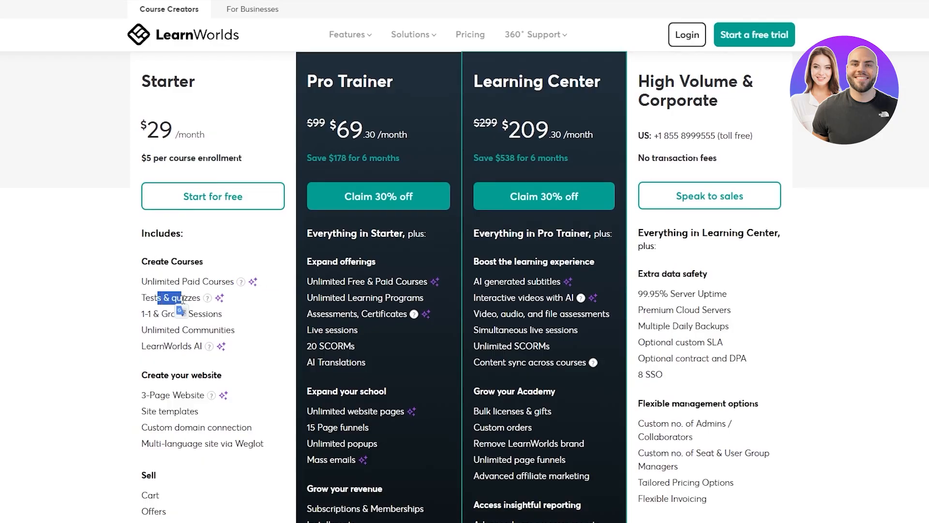
pyautogui.scroll(-1, 182, 300)
pyautogui.moveTo(155, 339); pyautogui.dragTo(179, 374)
pyautogui.click(143, 444)
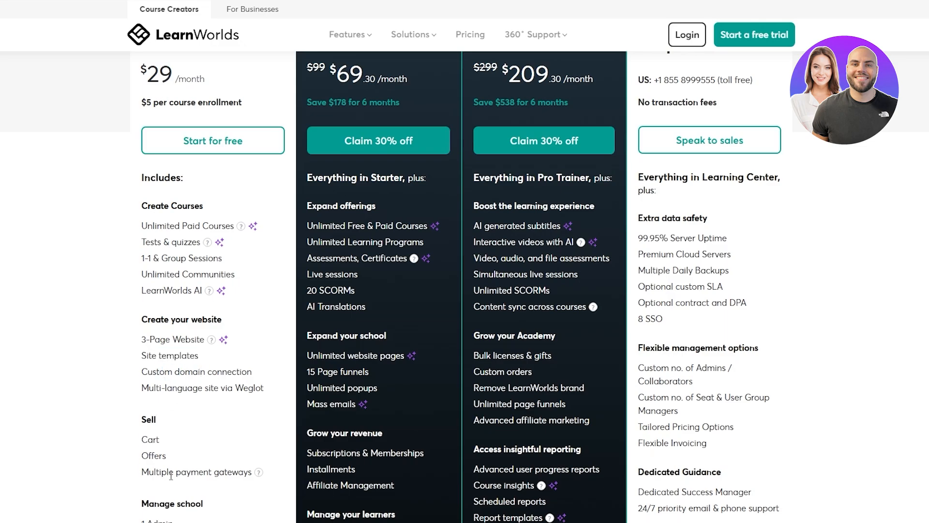
pyautogui.scroll(-5, 145, 426)
pyautogui.scroll(5, 155, 242)
pyautogui.scroll(2, 386, 161)
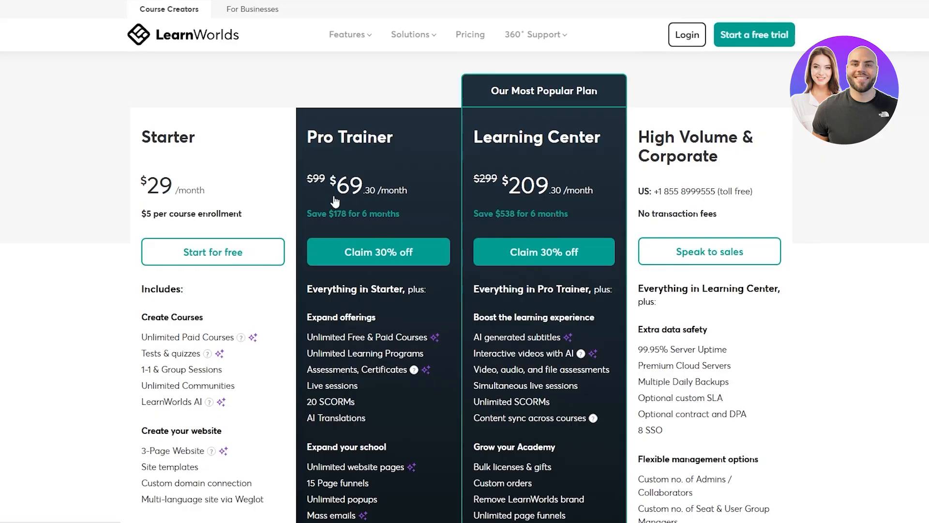
# Step: Review the Pro Trainer plan's price and features down to the end of the plan columns, and return to the billing period switch
pyautogui.scroll(1, 339, 201)
pyautogui.scroll(-4, 361, 206)
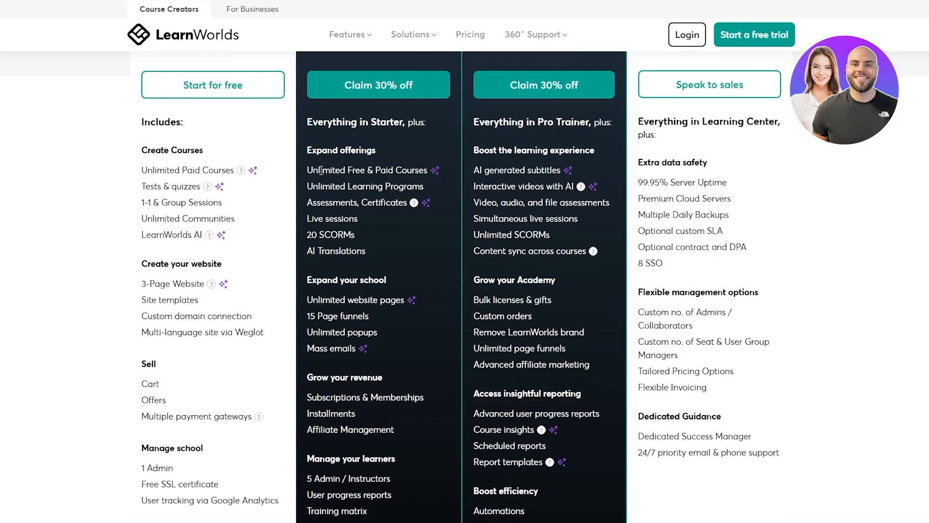
pyautogui.moveTo(320, 170); pyautogui.dragTo(385, 203)
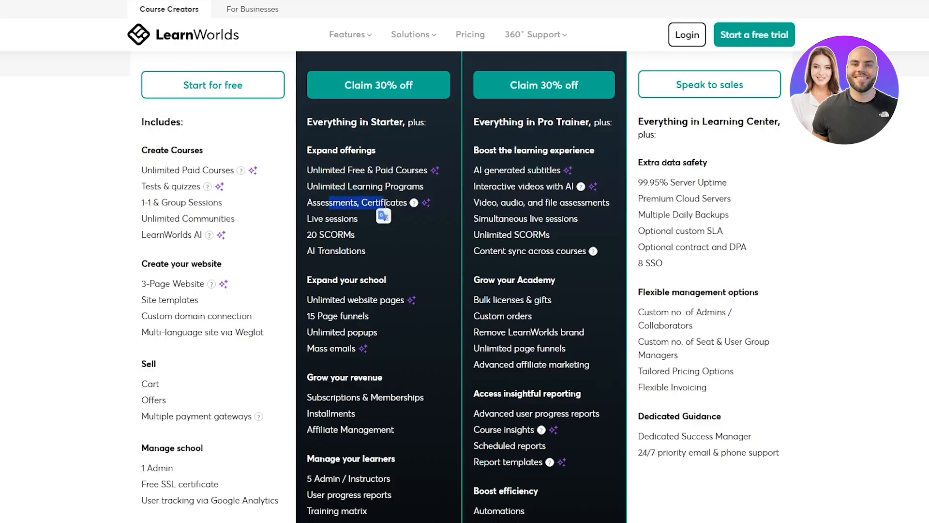
pyautogui.scroll(-5, 324, 230)
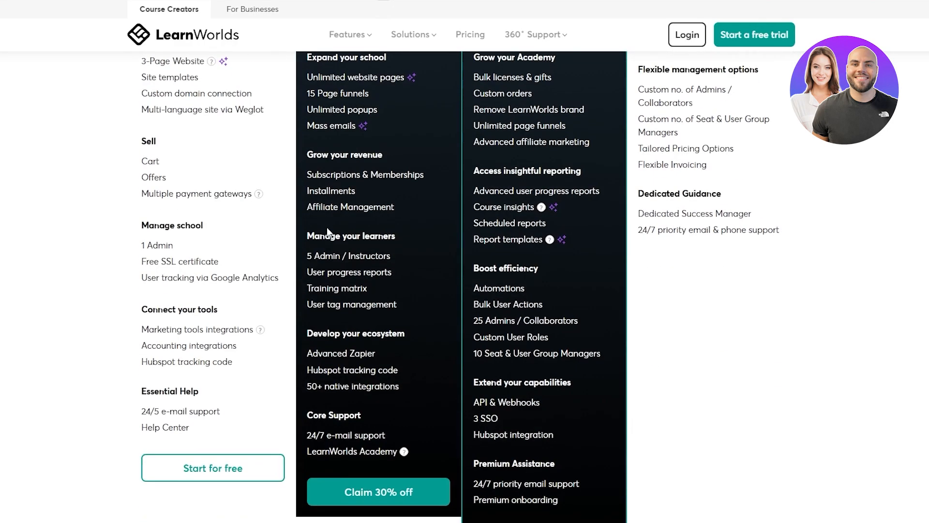
pyautogui.scroll(-2, 331, 233)
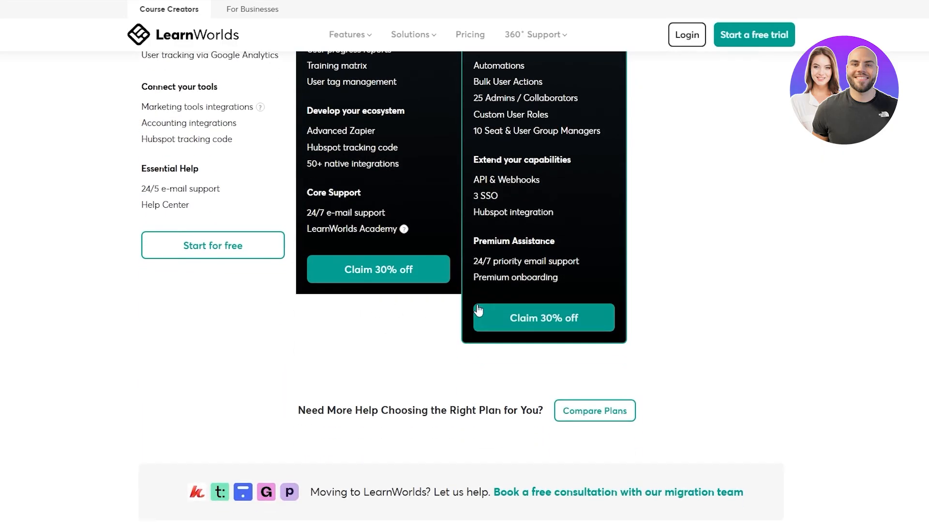
pyautogui.scroll(20, 478, 310)
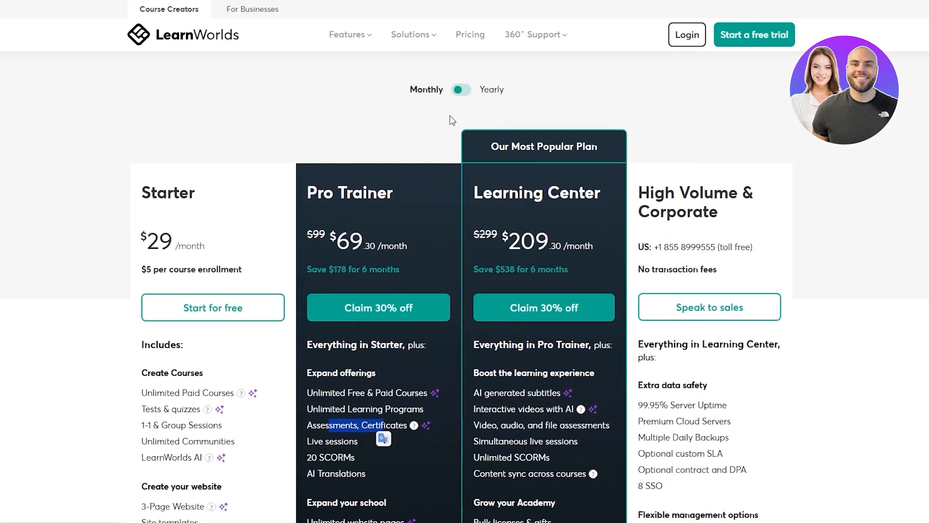
# Step: Toggle the pricing between monthly and yearly billing, leave it on Monthly, and clear the text highlight
pyautogui.click(460, 90)
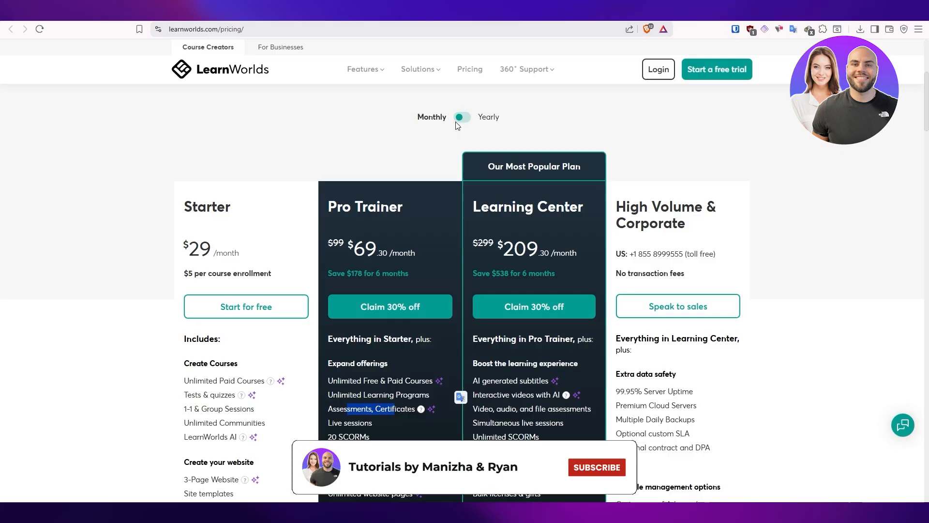
pyautogui.click(460, 121)
pyautogui.click(461, 119)
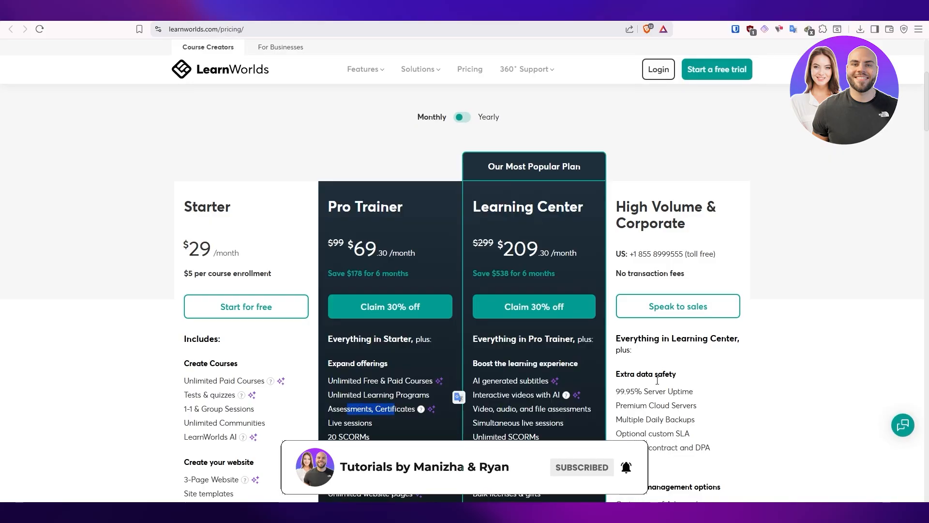
pyautogui.click(843, 401)
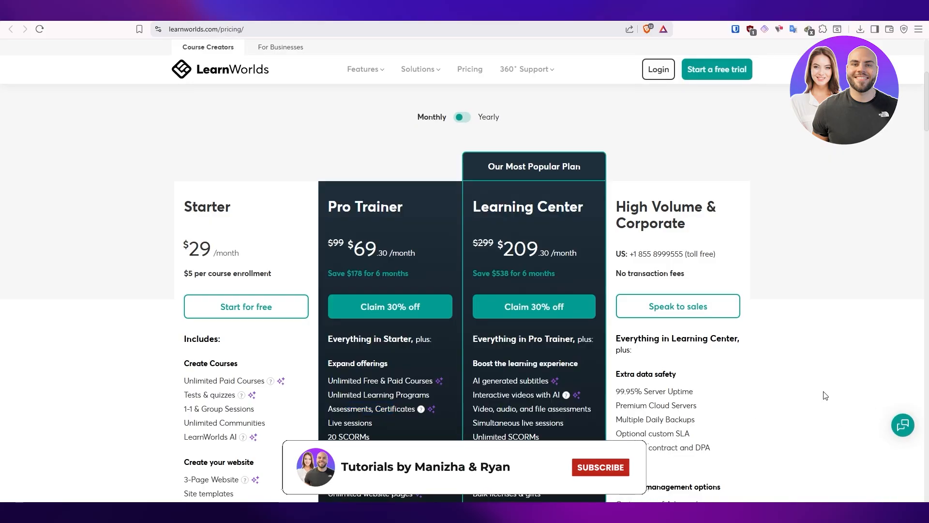